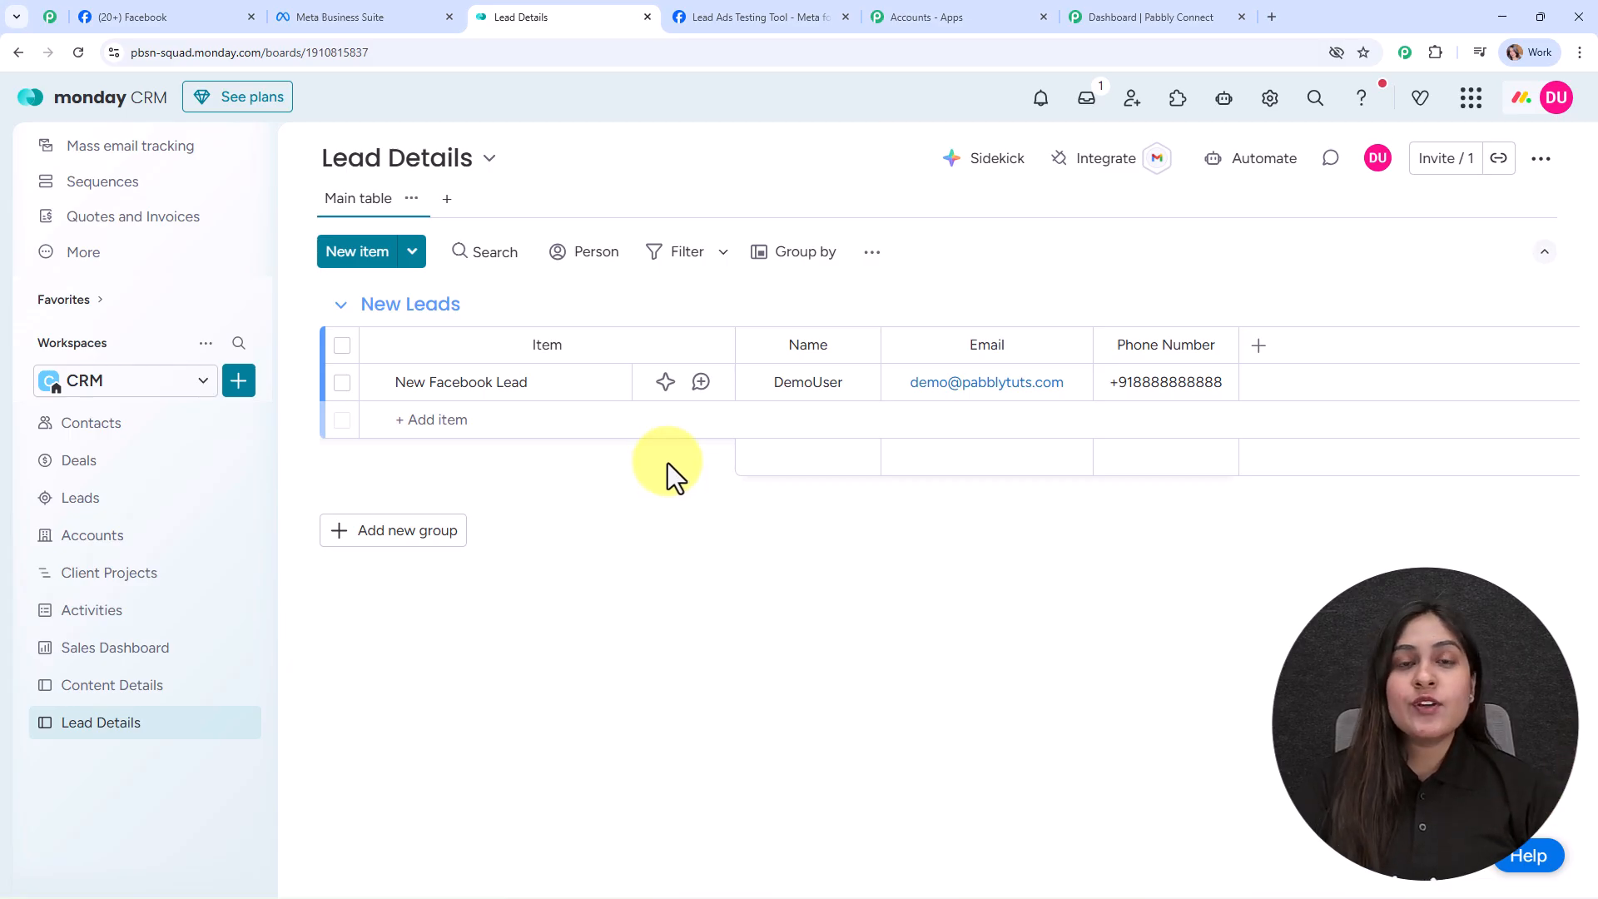
Step: Switch to the browser tab showing the Digital Dynamics Facebook page
{"action": "left_click", "coordinate": [100, 18]}
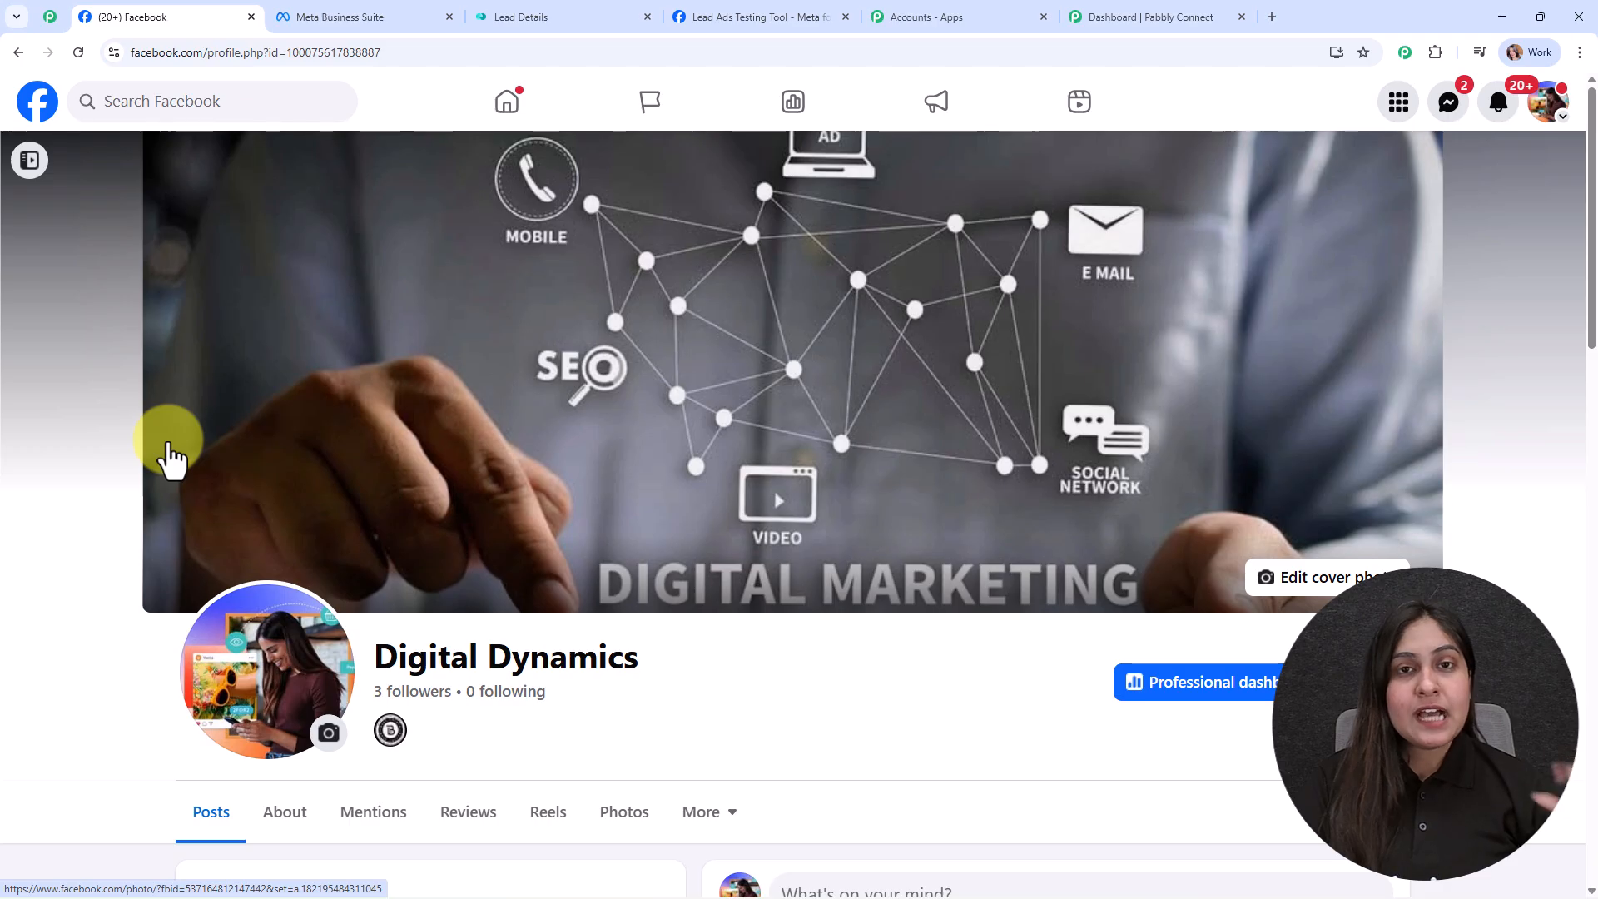
Step: Submit the prefilled Digital Dynamics test lead in the Lead Ads Testing Tool, then return to Lead Details
{"action": "left_click", "coordinate": [730, 9]}
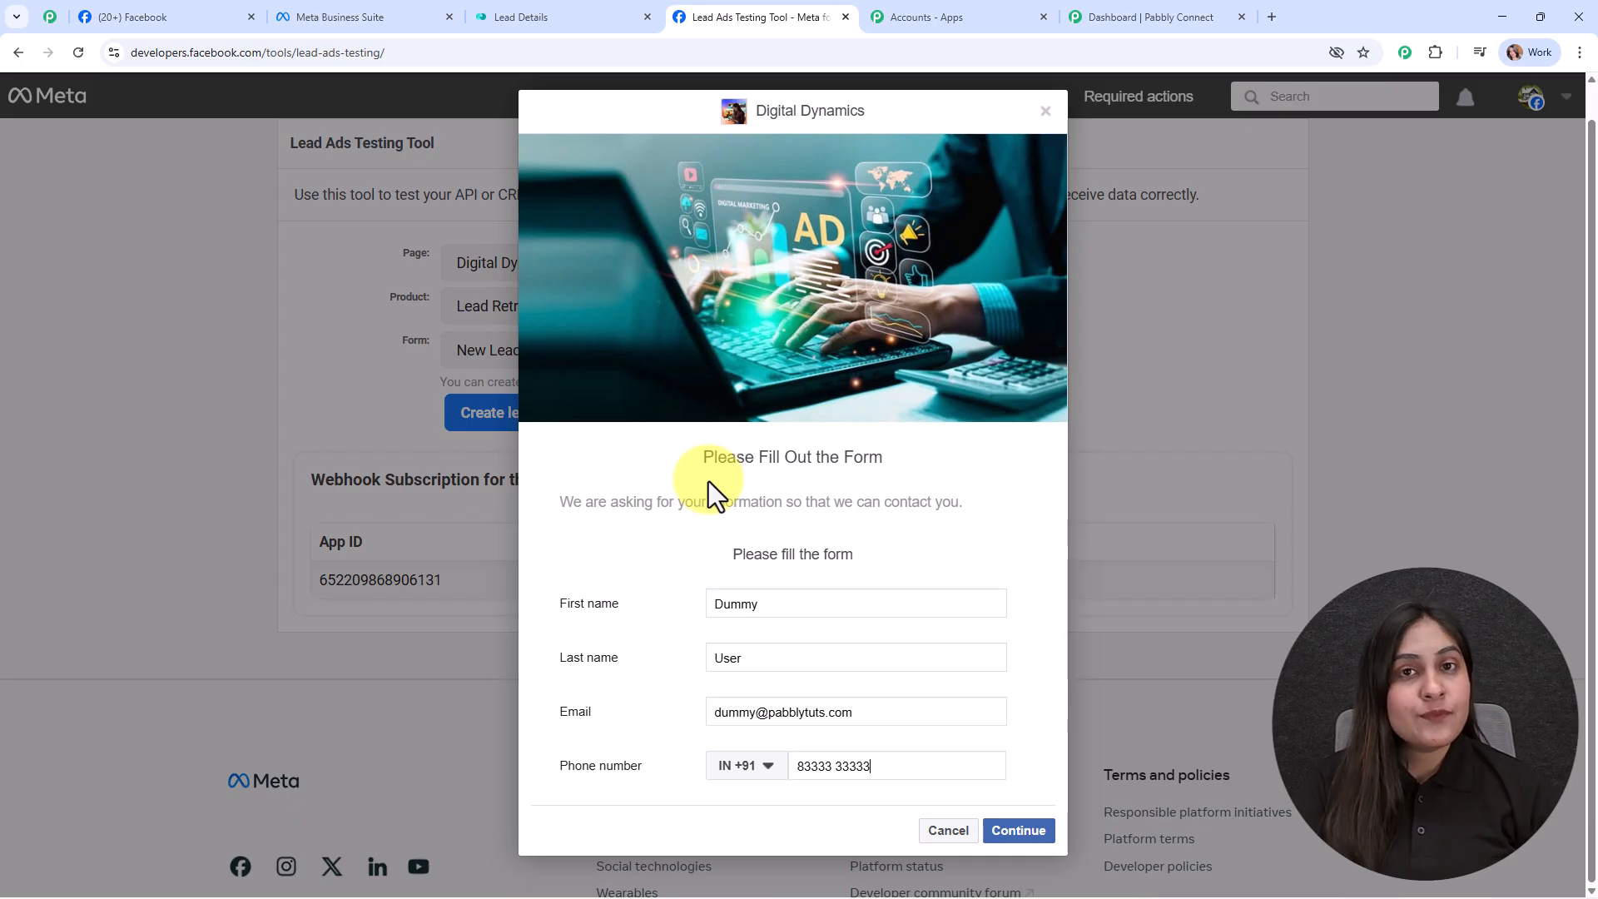
{"action": "left_click", "coordinate": [1011, 827]}
{"action": "left_click", "coordinate": [1017, 637]}
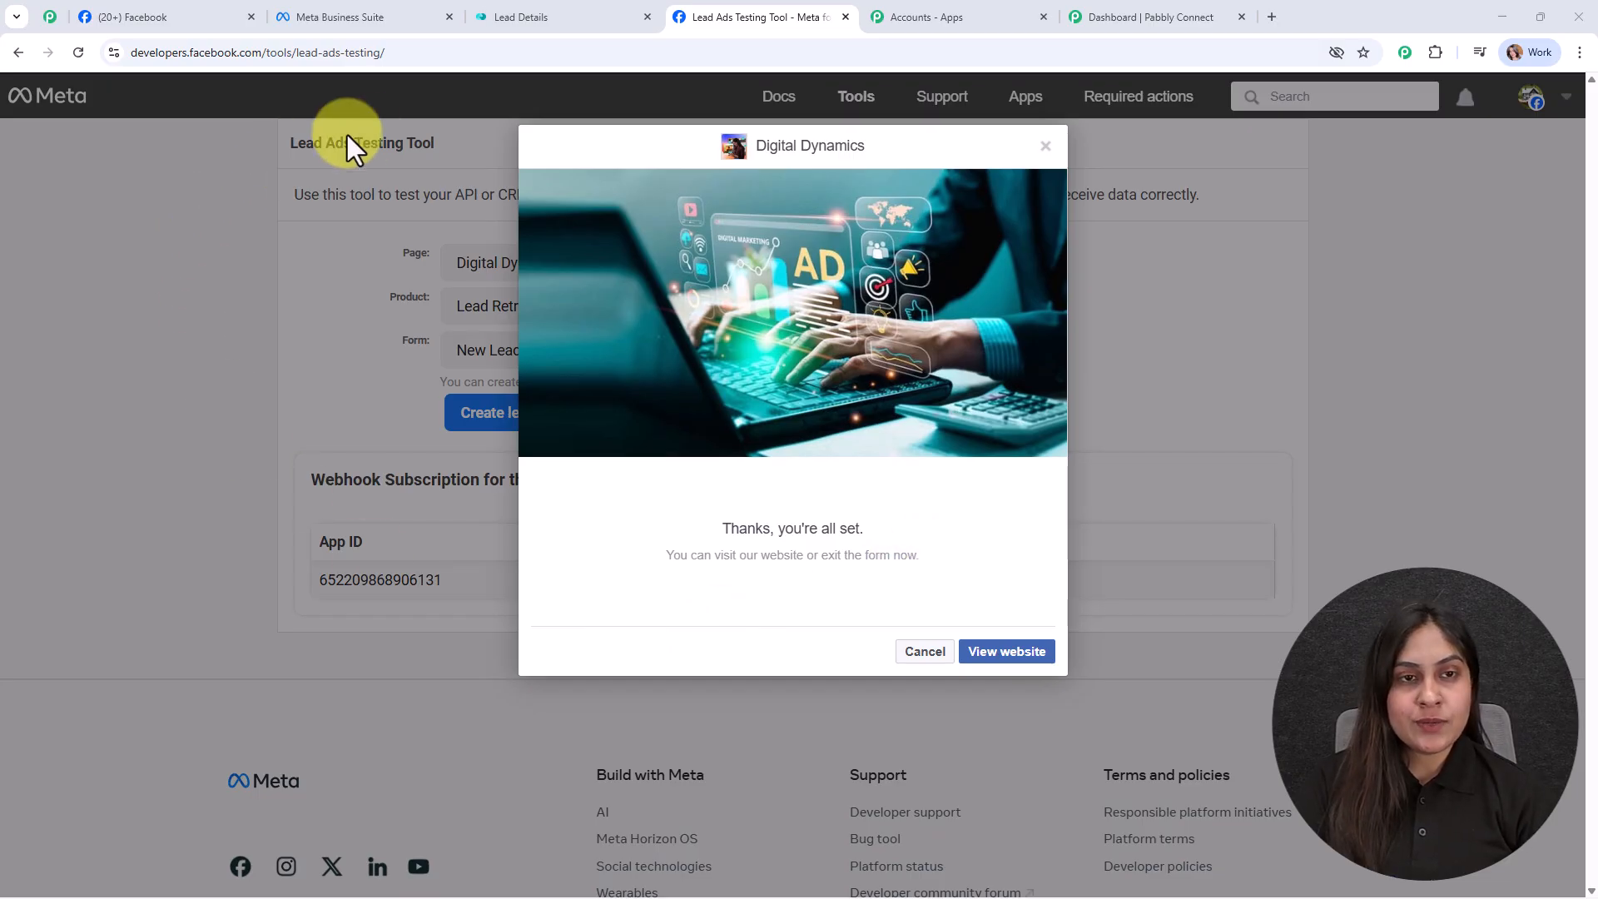
{"action": "left_click", "coordinate": [599, 15]}
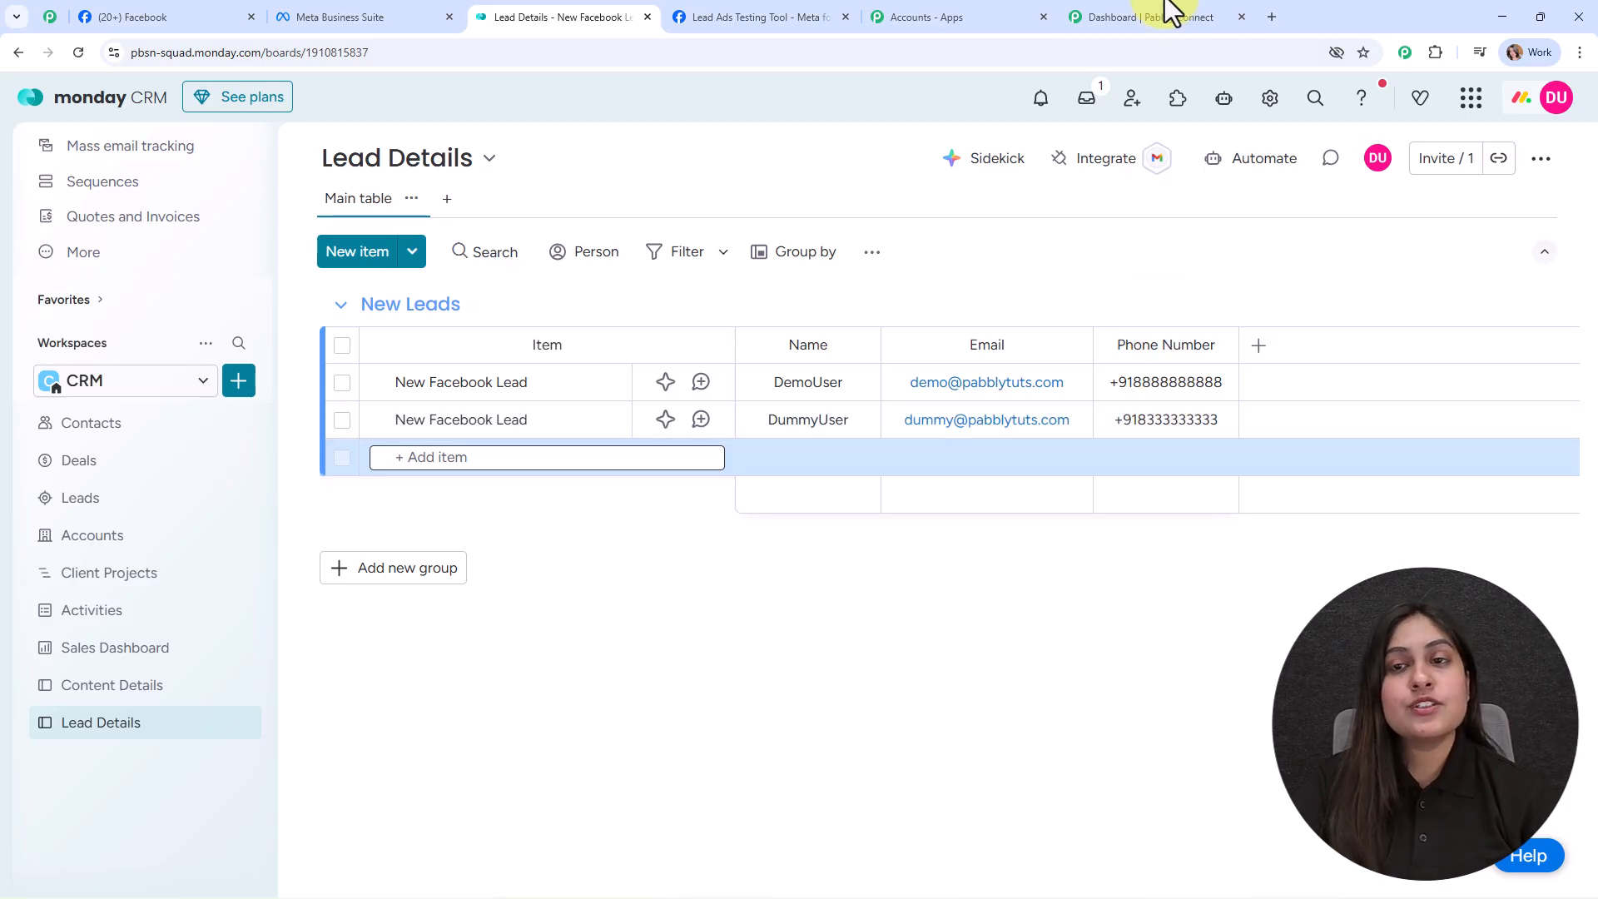
Step: After checking the second New Facebook Lead row, switch to the Dashboard | Pabbly Connect tab
{"action": "left_click", "coordinate": [1160, 15]}
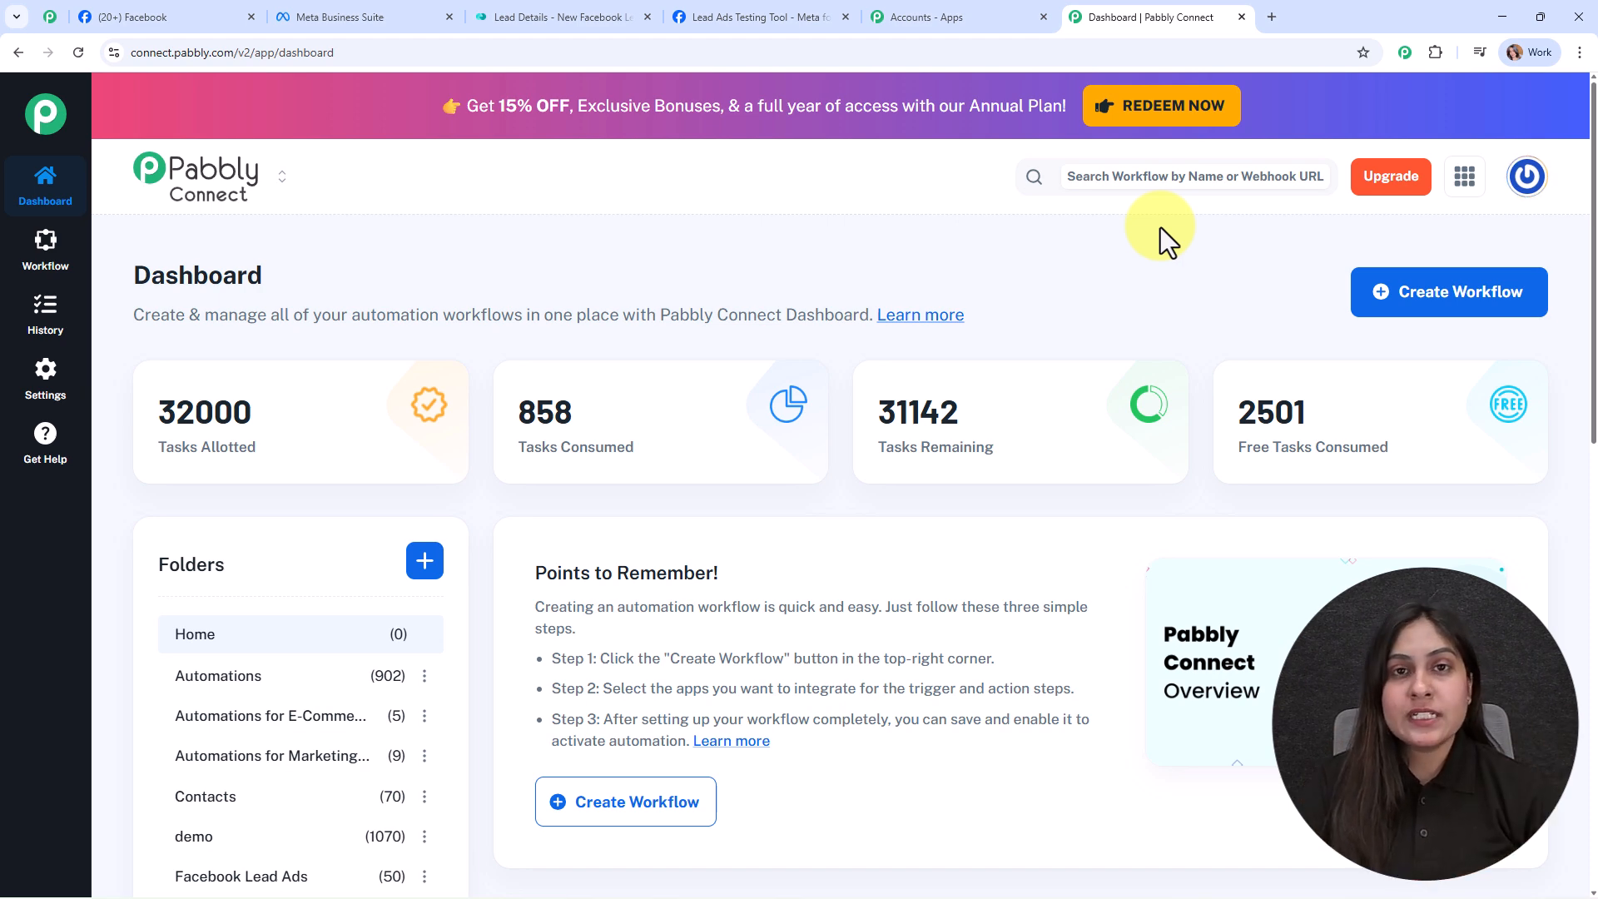
Step: Browse pabbly.com/community through its benefits and success stories, then return to the top
{"action": "left_click", "coordinate": [50, 17]}
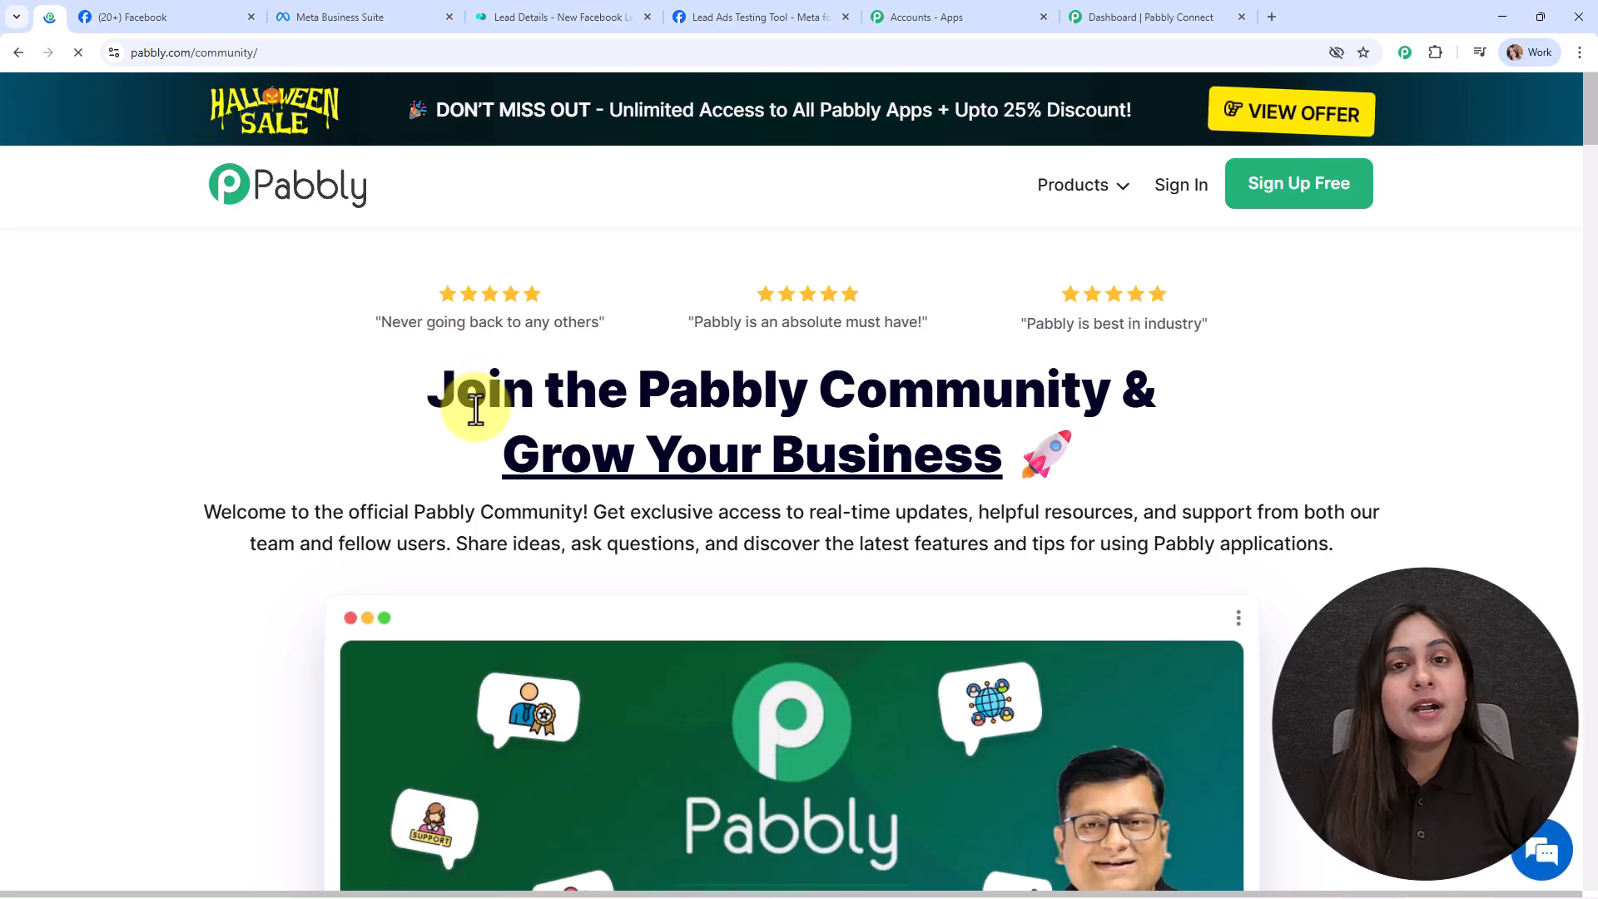
{"action": "scroll", "coordinate": [440, 576], "scroll_direction": "down", "scroll_amount": 12}
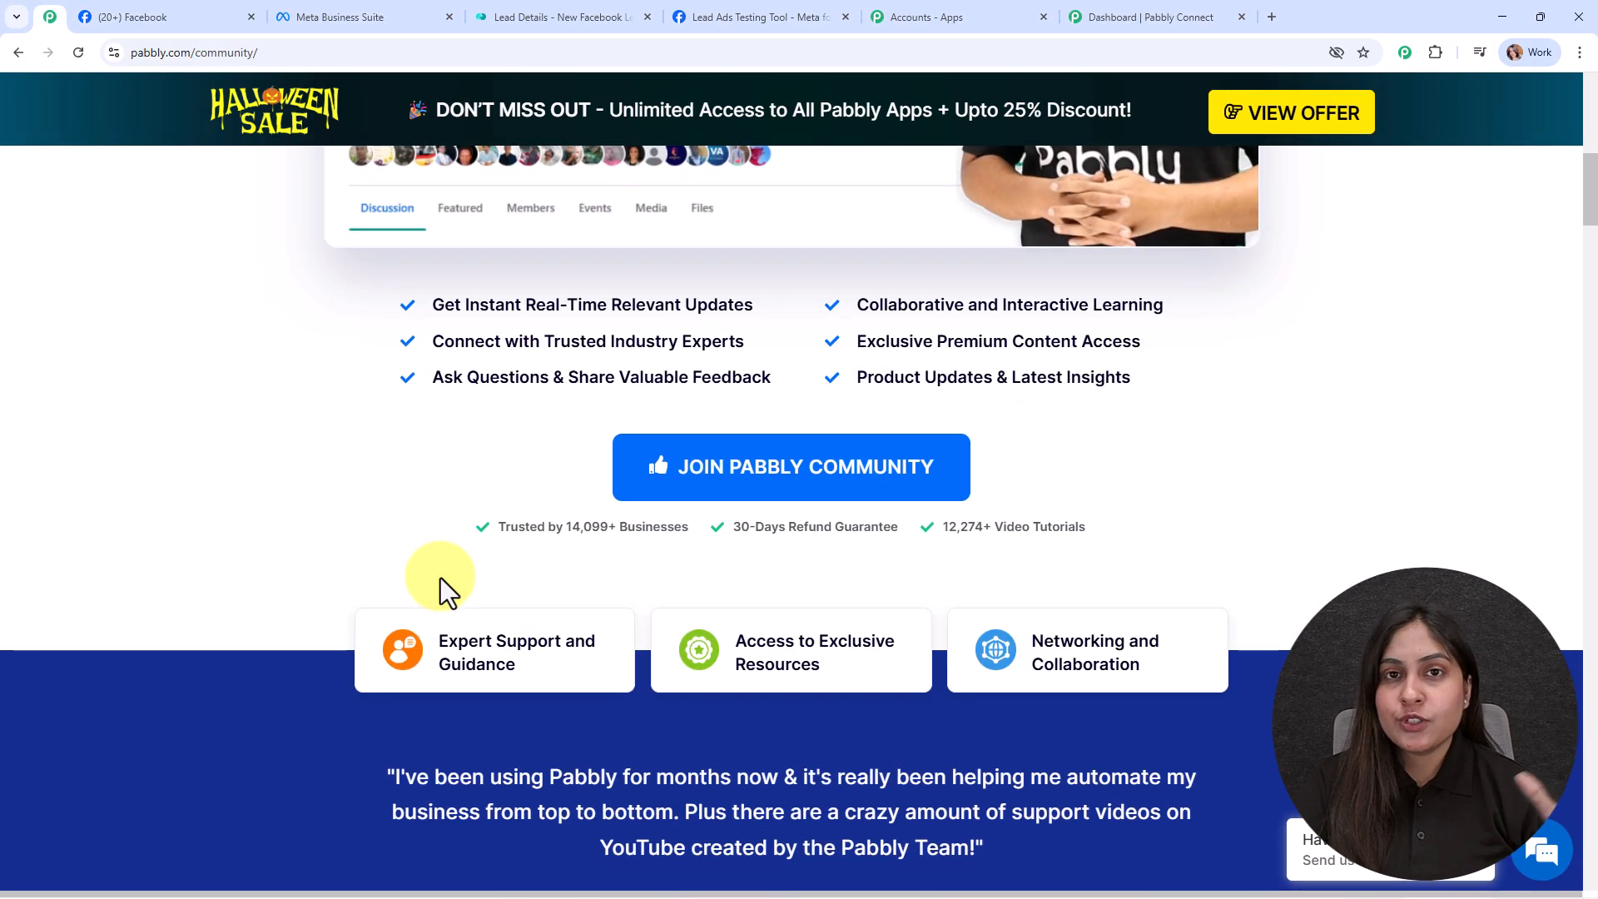
{"action": "scroll", "coordinate": [430, 578], "scroll_direction": "down", "scroll_amount": 6}
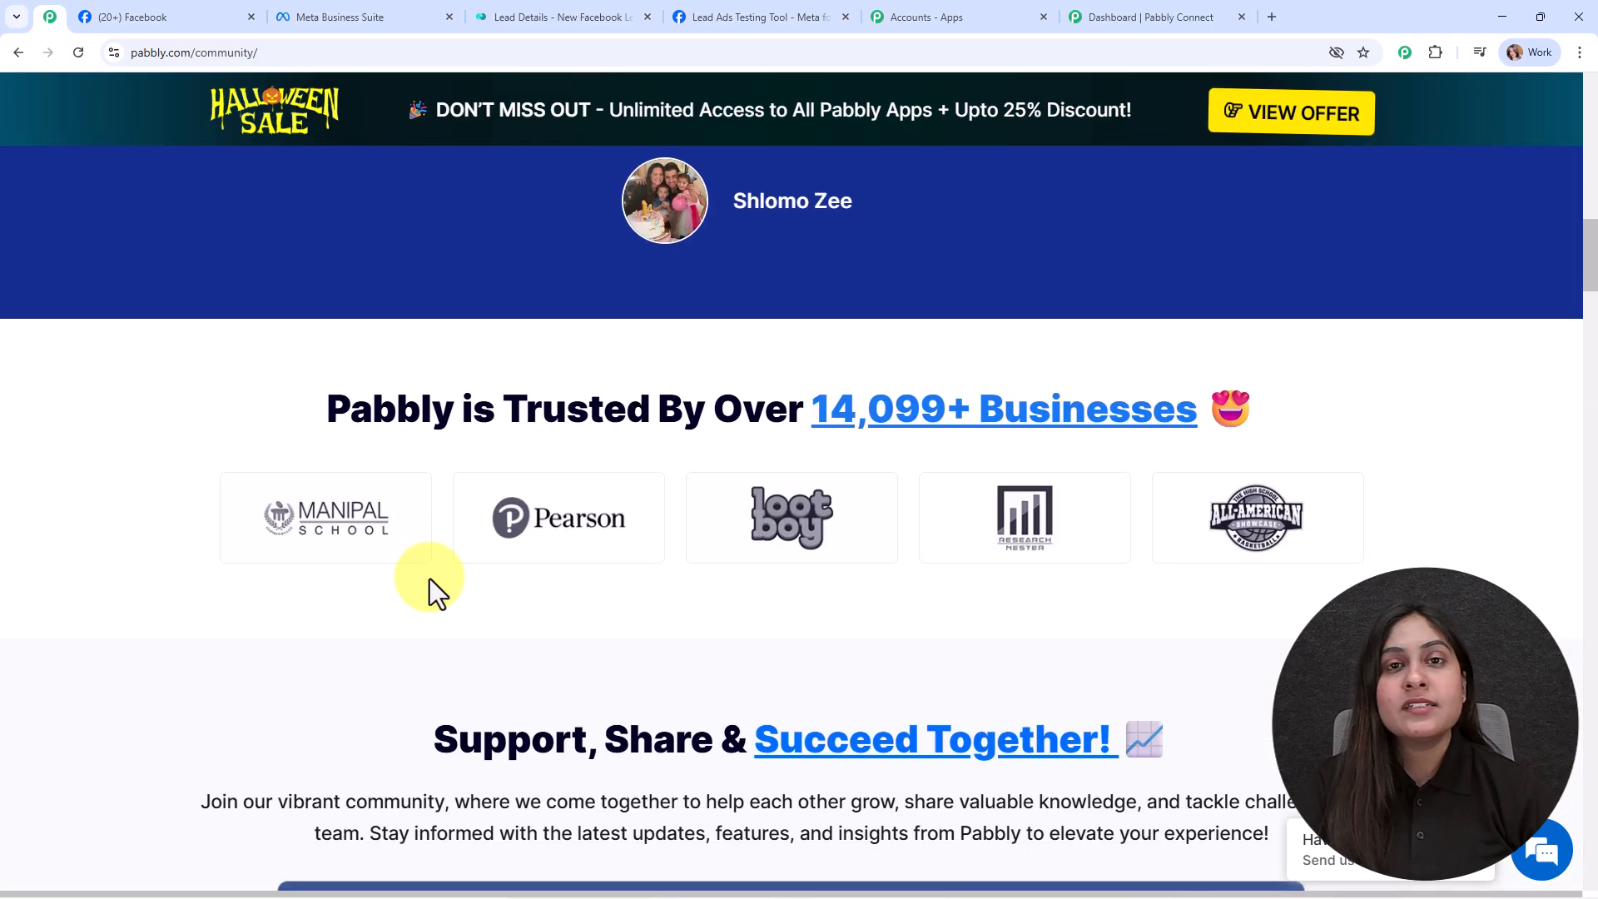
{"action": "scroll", "coordinate": [430, 578], "scroll_direction": "down", "scroll_amount": 4}
{"action": "scroll", "coordinate": [427, 576], "scroll_direction": "down", "scroll_amount": 4}
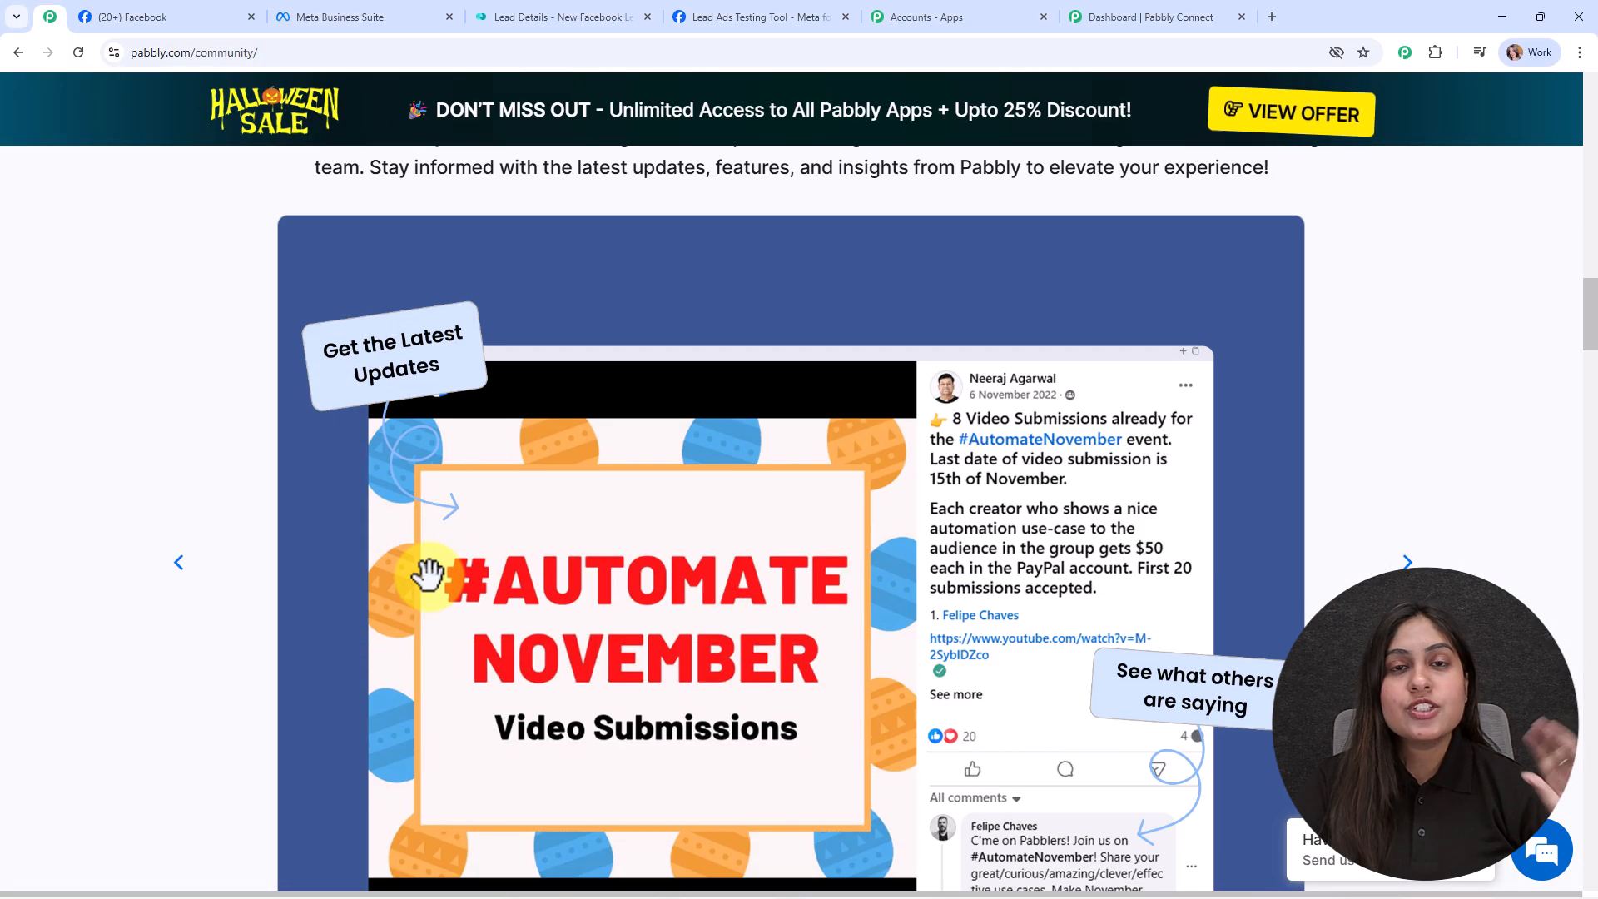
{"action": "scroll", "coordinate": [429, 576], "scroll_direction": "down", "scroll_amount": 7}
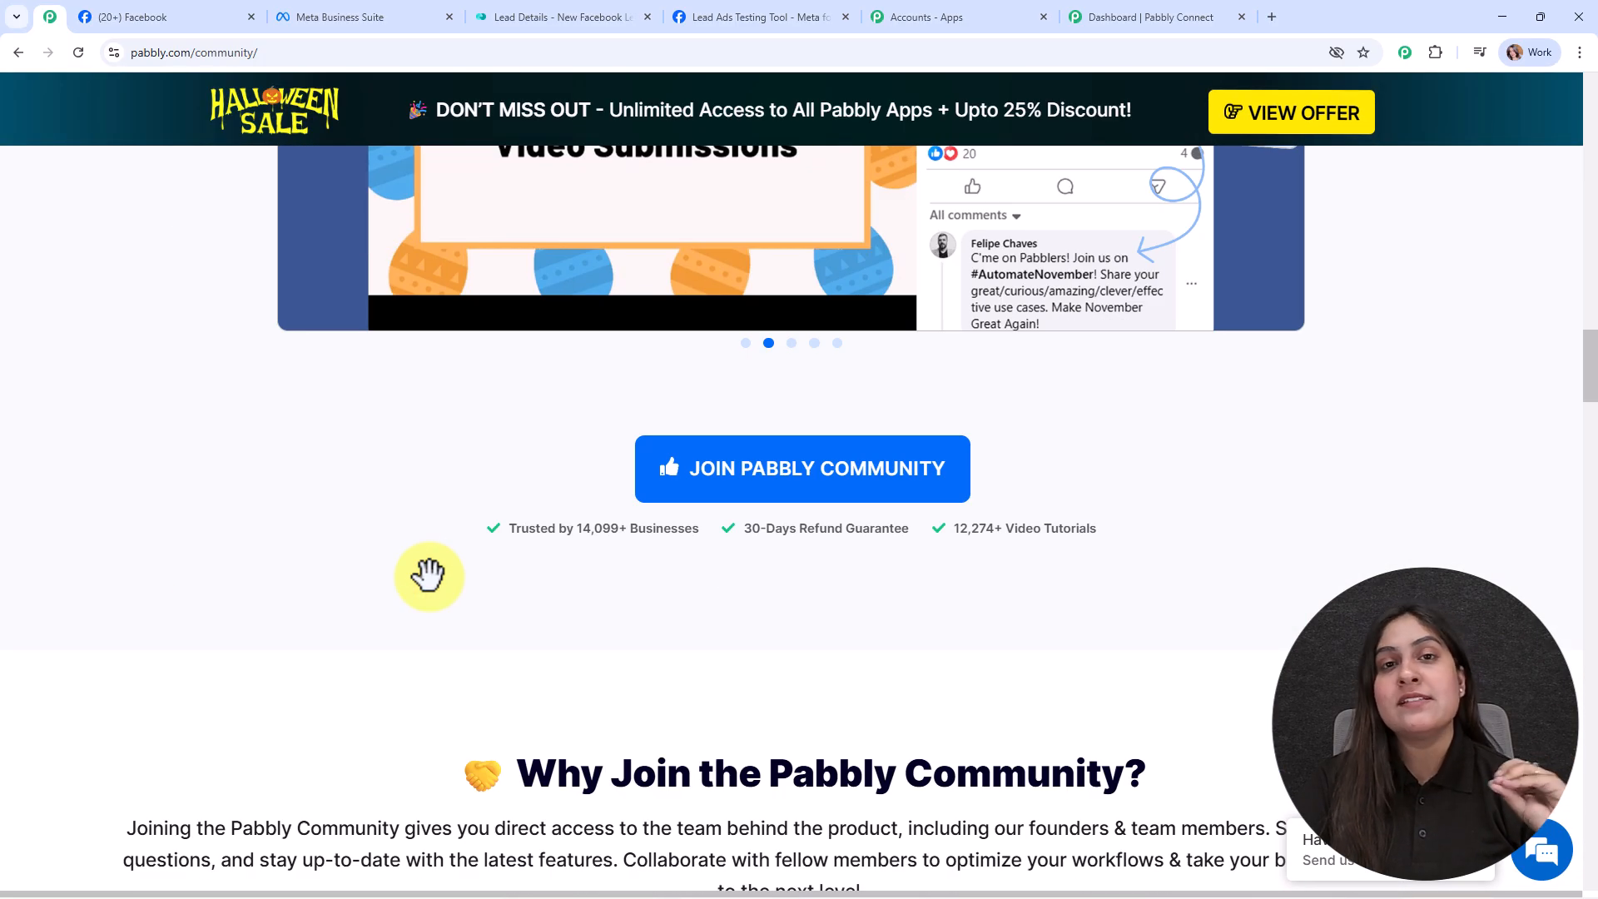
{"action": "scroll", "coordinate": [430, 576], "scroll_direction": "down", "scroll_amount": 2}
{"action": "scroll", "coordinate": [429, 579], "scroll_direction": "down", "scroll_amount": 1}
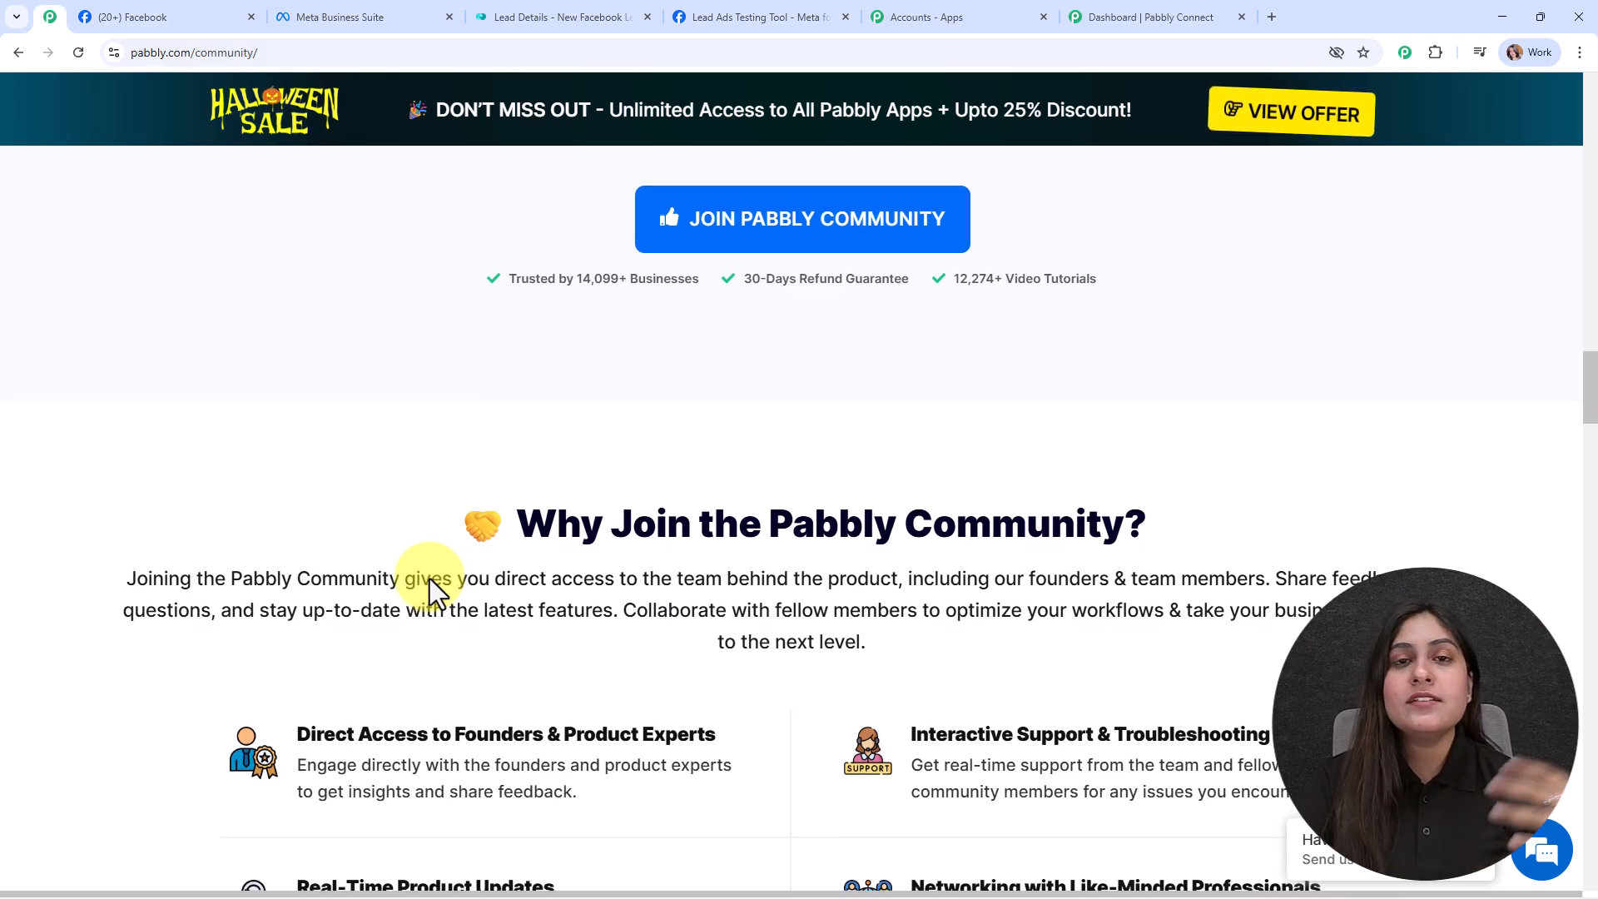
{"action": "scroll", "coordinate": [429, 577], "scroll_direction": "down", "scroll_amount": 5}
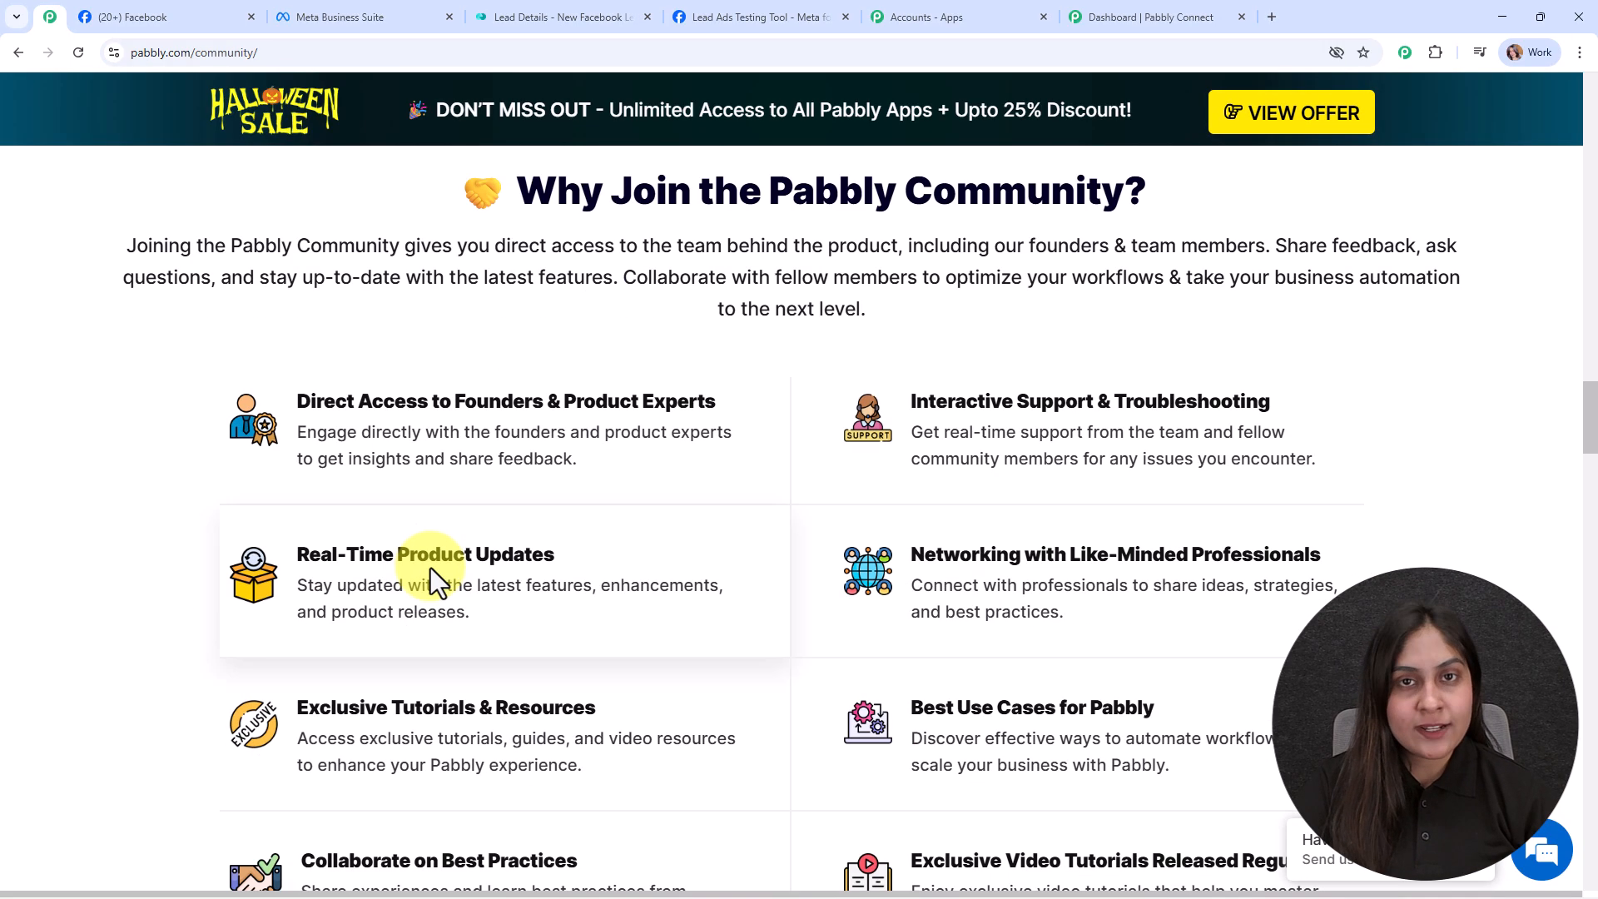
{"action": "scroll", "coordinate": [432, 563], "scroll_direction": "down", "scroll_amount": 3}
{"action": "scroll", "coordinate": [433, 563], "scroll_direction": "down", "scroll_amount": 3}
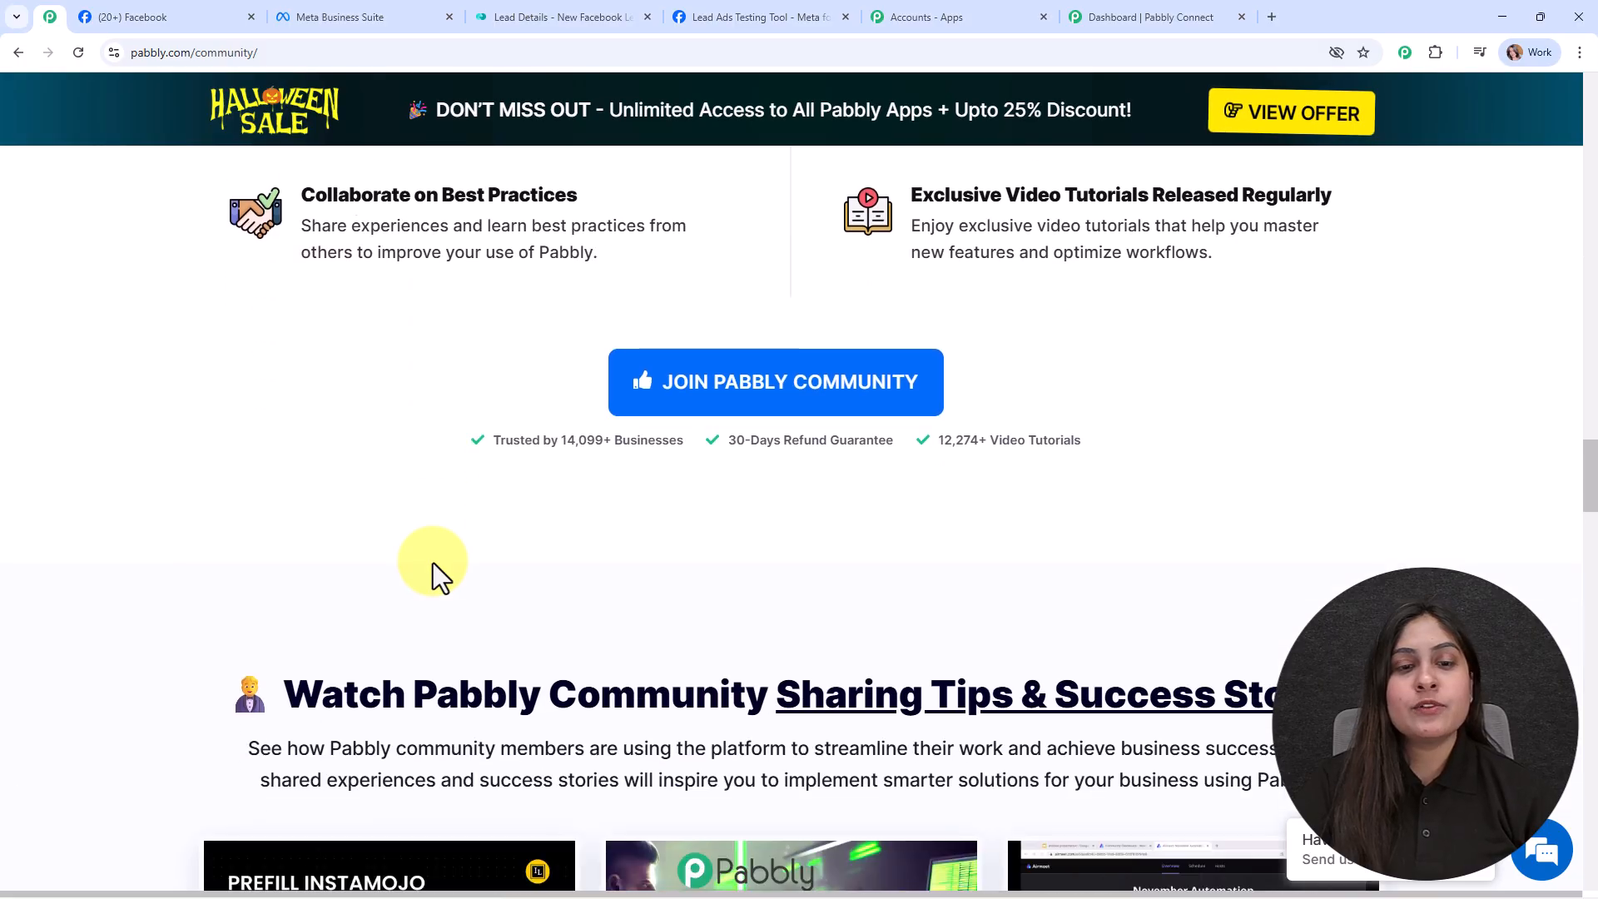
{"action": "scroll", "coordinate": [433, 562], "scroll_direction": "down", "scroll_amount": 7}
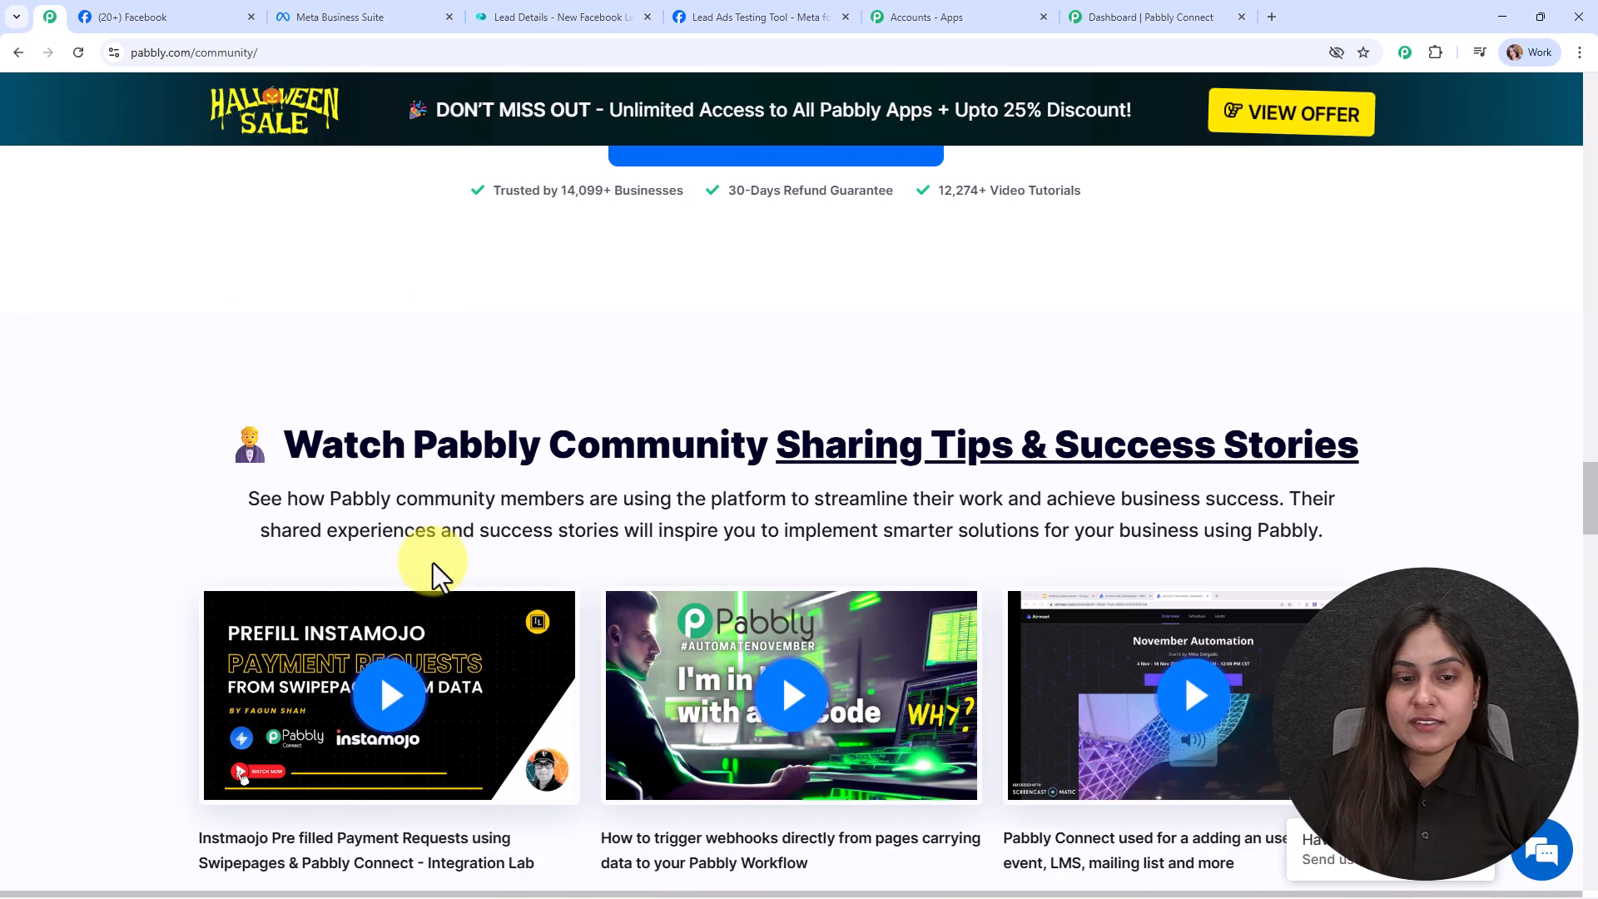
{"action": "scroll", "coordinate": [433, 562], "scroll_direction": "down", "scroll_amount": 8}
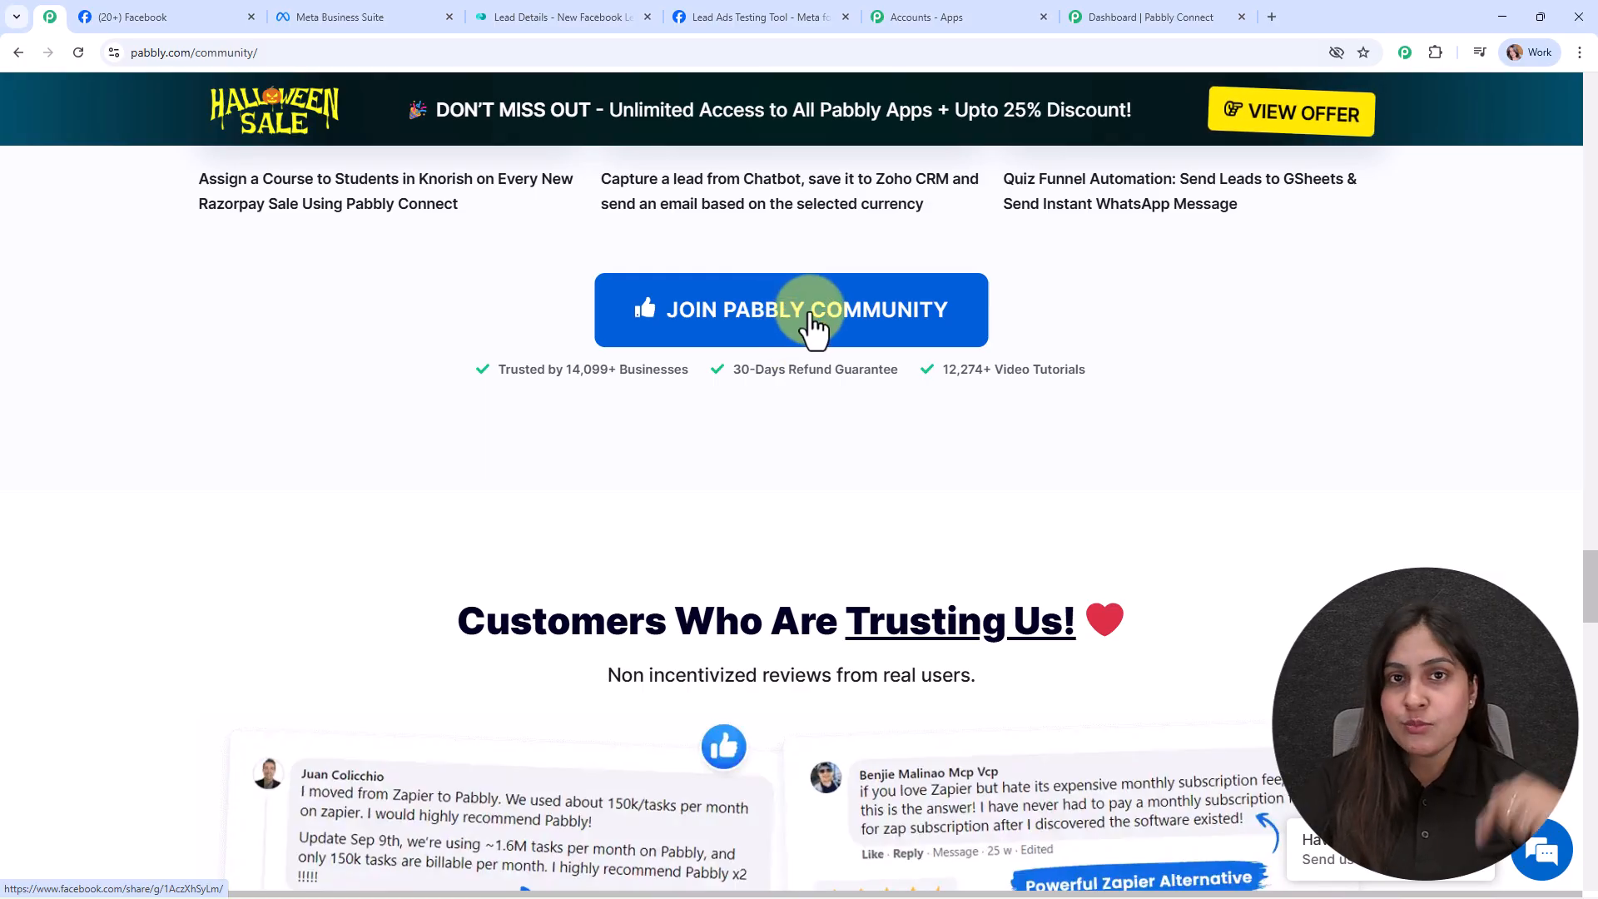
{"action": "left_click_drag", "start_coordinate": [1589, 582], "coordinate": [1591, 94]}
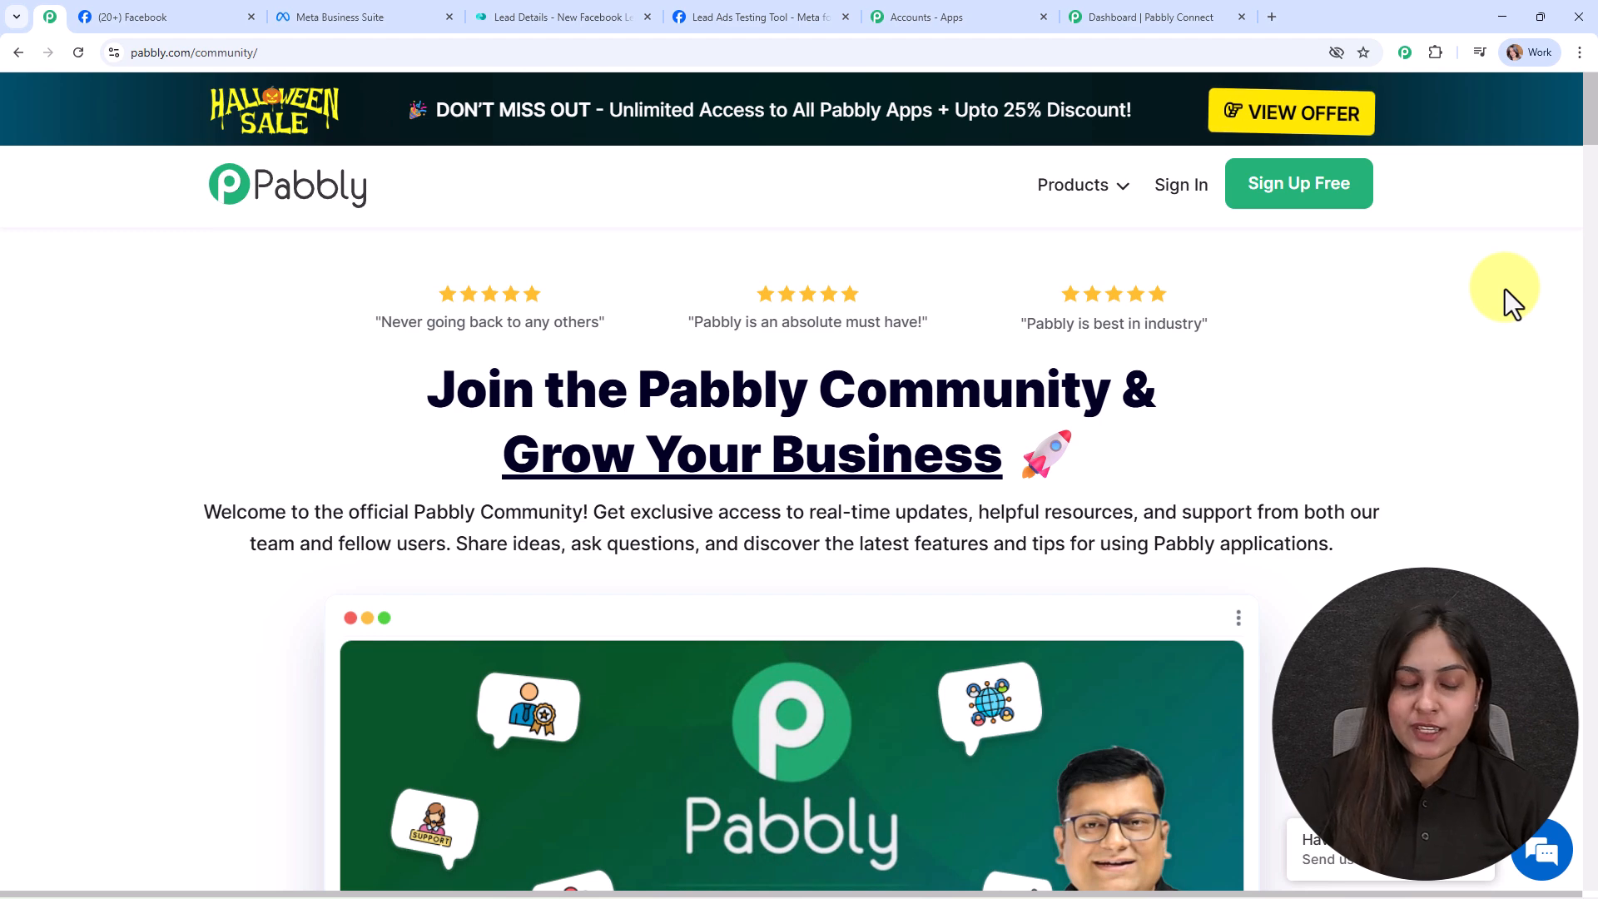
Step: Back on the Pabbly Connect dashboard, start a new workflow to reach the builder choice
{"action": "left_click", "coordinate": [1136, 4]}
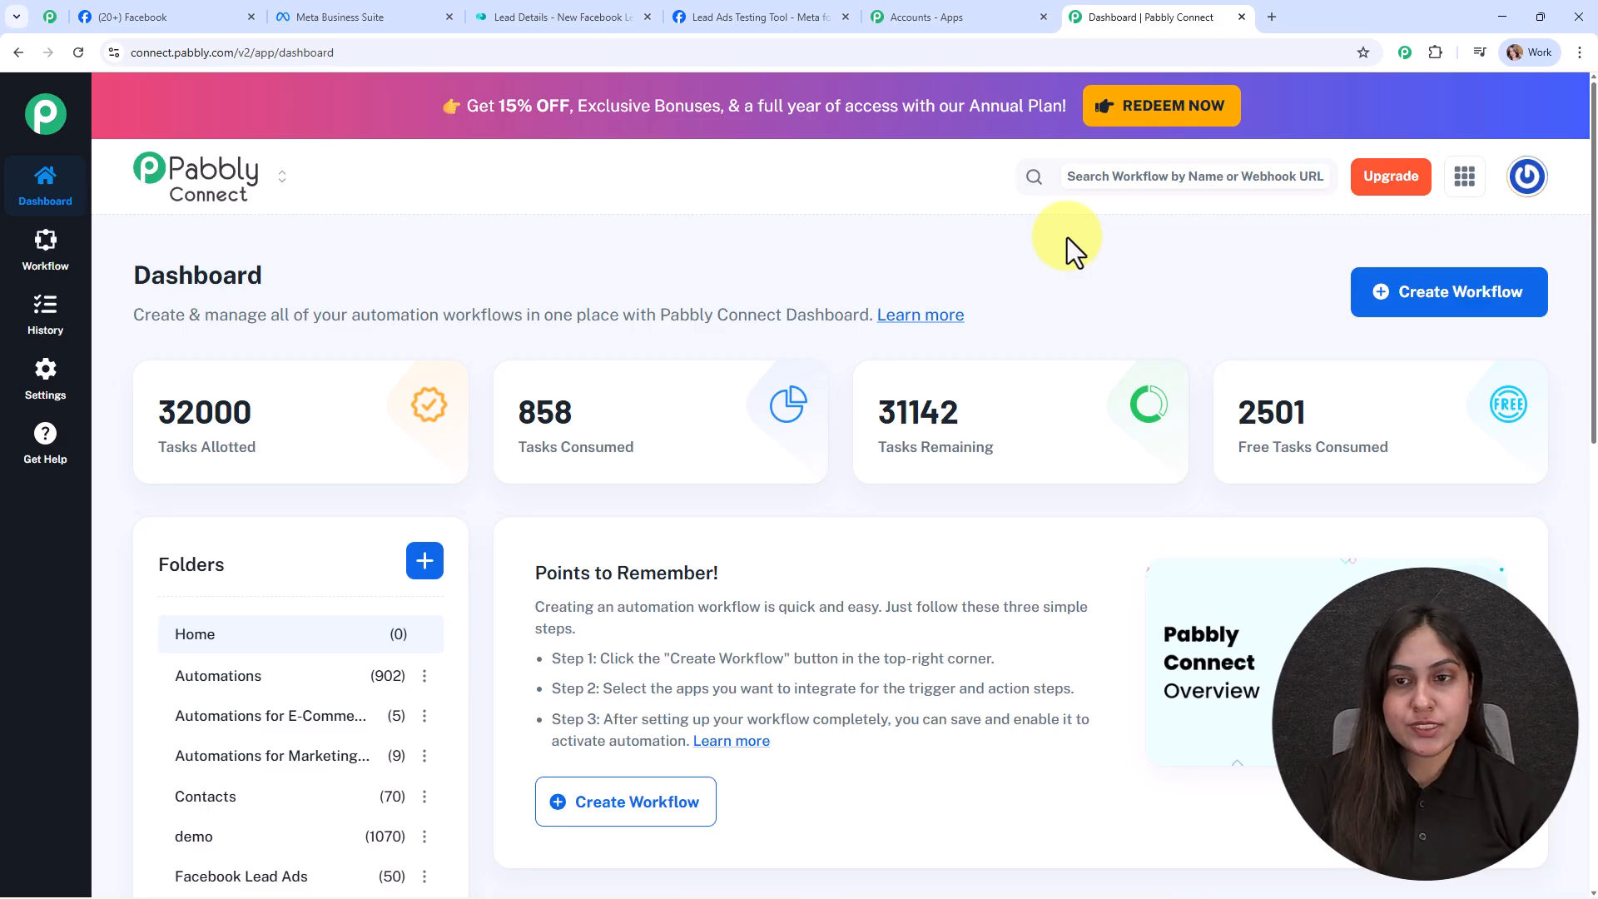
{"action": "left_click", "coordinate": [1438, 308]}
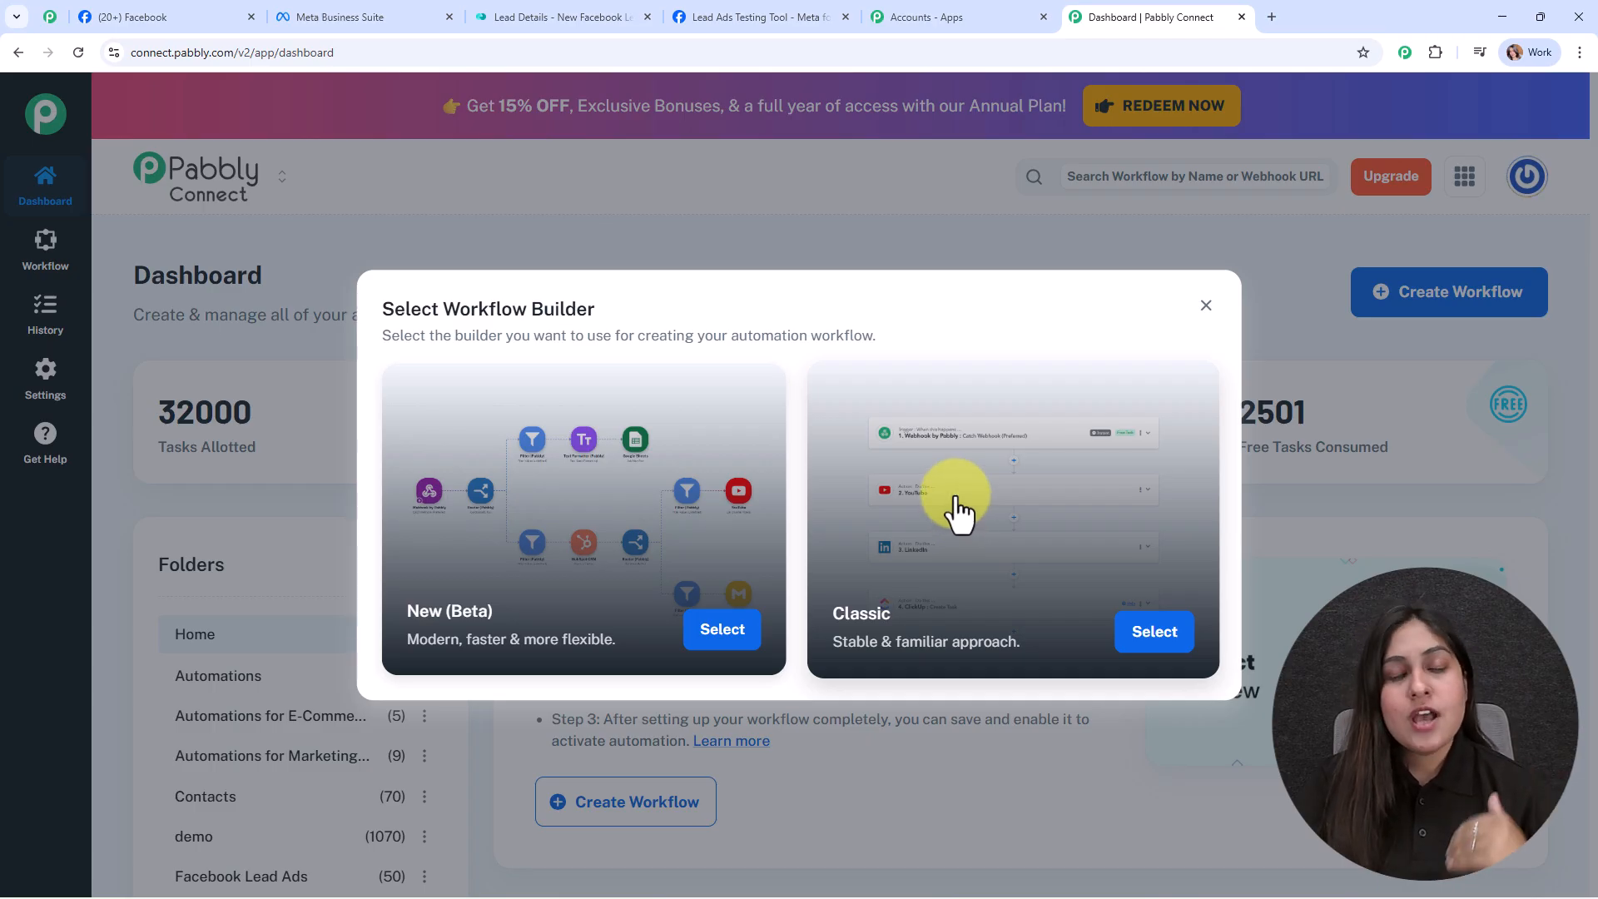
Step: Choose the New (Beta) builder and name the workflow 'Automatically Add Facebook Leads to Monday.com'
{"action": "left_click", "coordinate": [694, 634]}
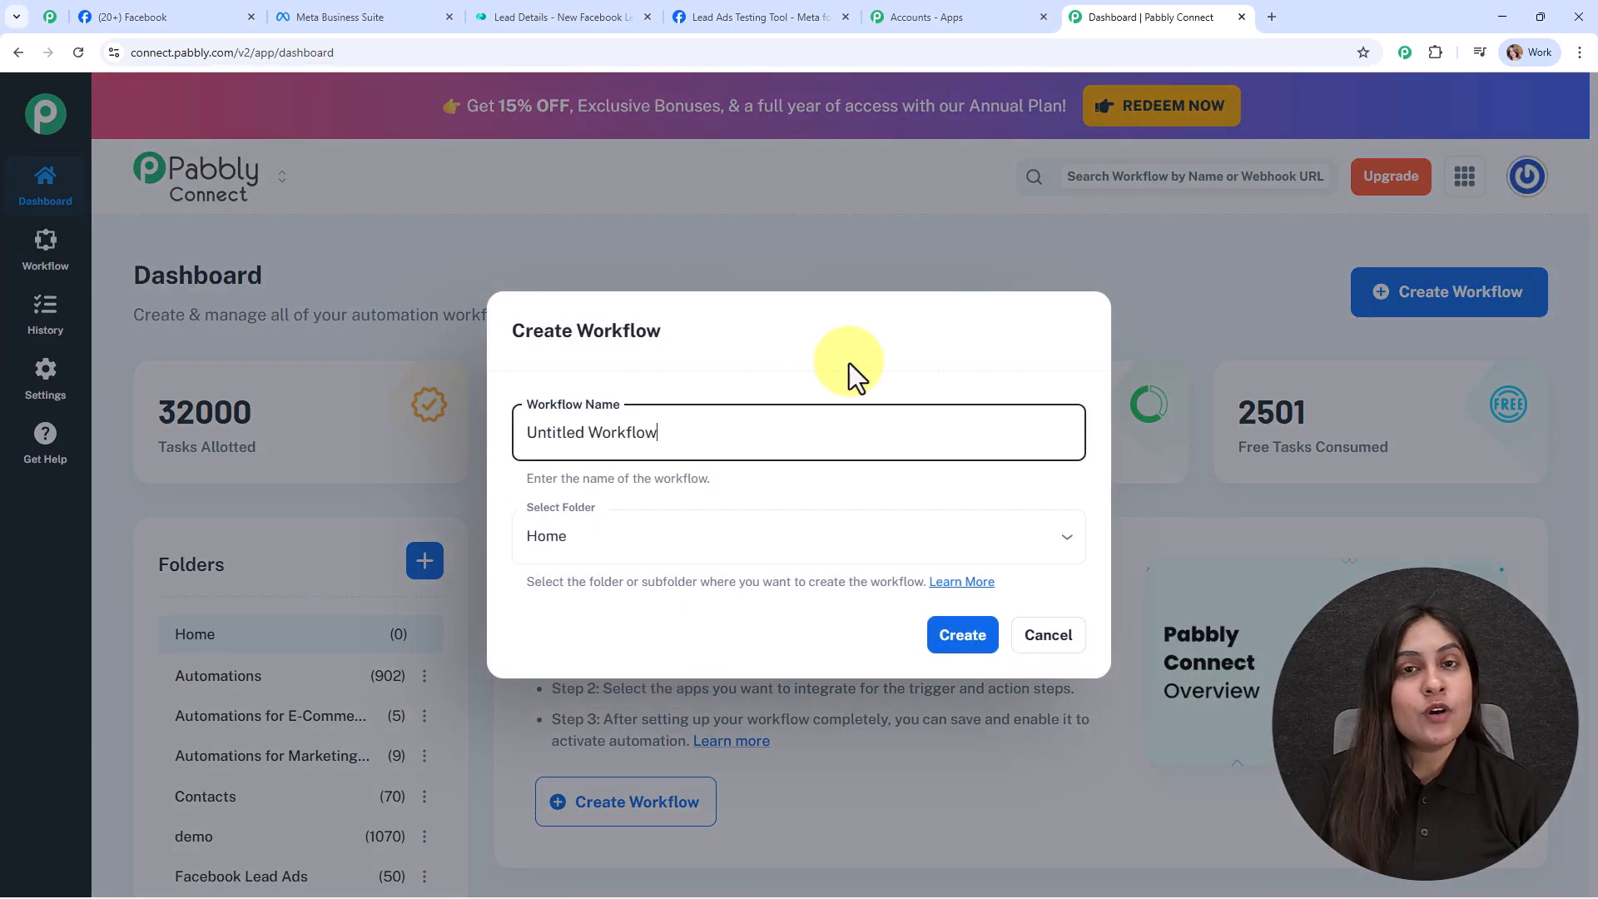
{"action": "key", "text": "ctrl+a"}
{"action": "type", "text": "Automatically Add Facebook Leads to Monday.com"}
{"action": "left_click", "coordinate": [513, 430]}
{"action": "left_click_drag", "start_coordinate": [528, 432], "coordinate": [971, 490]}
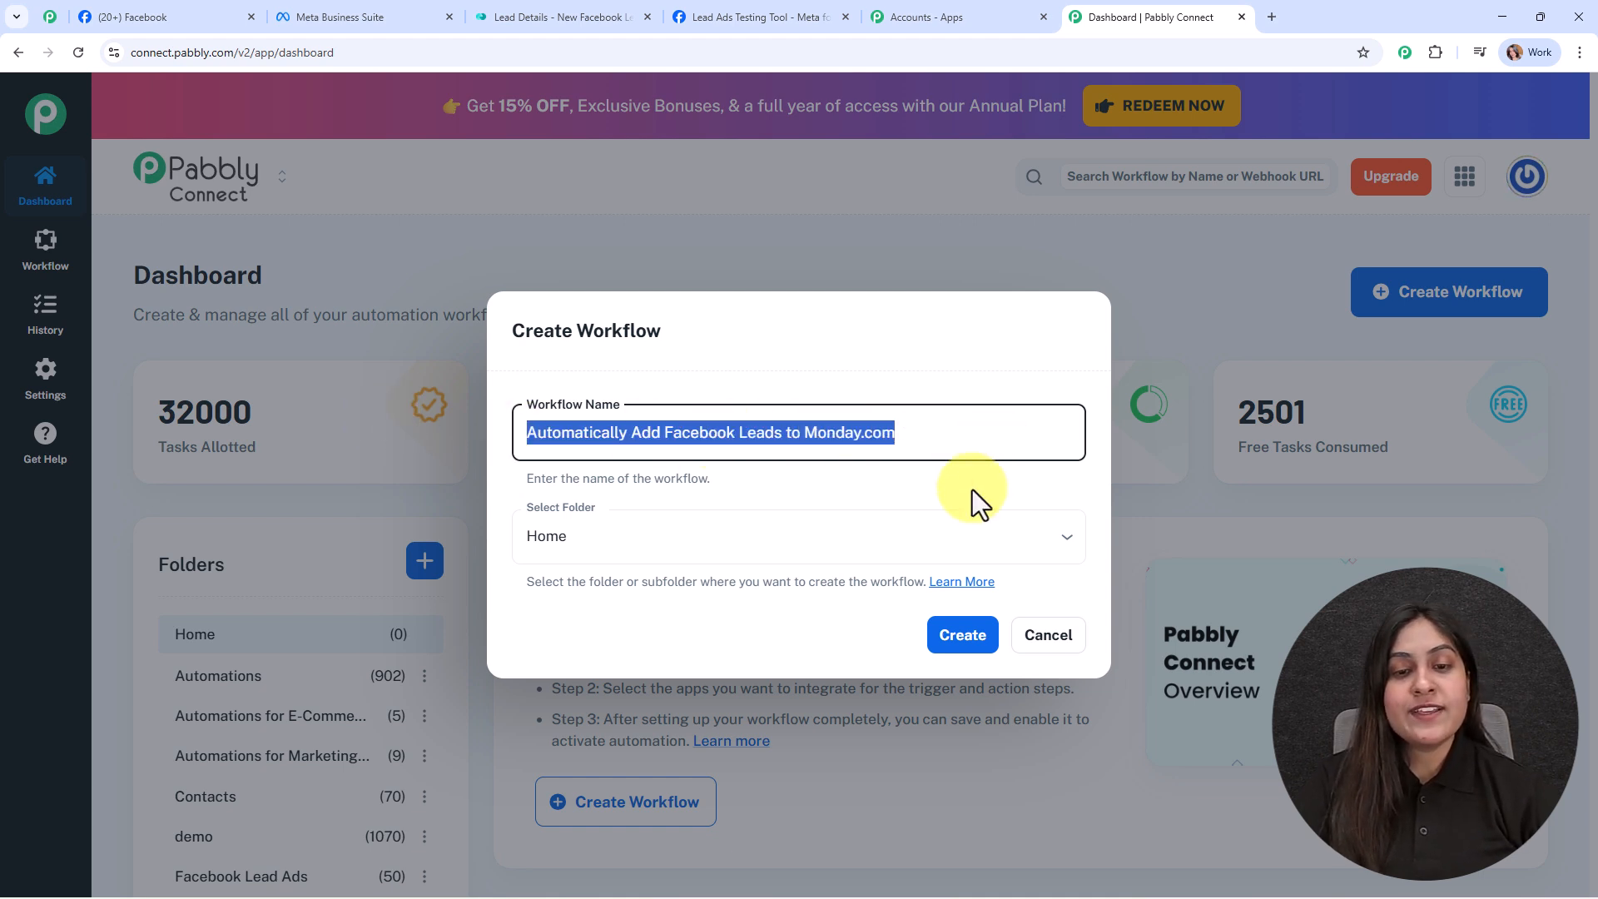
{"action": "left_click", "coordinate": [971, 489]}
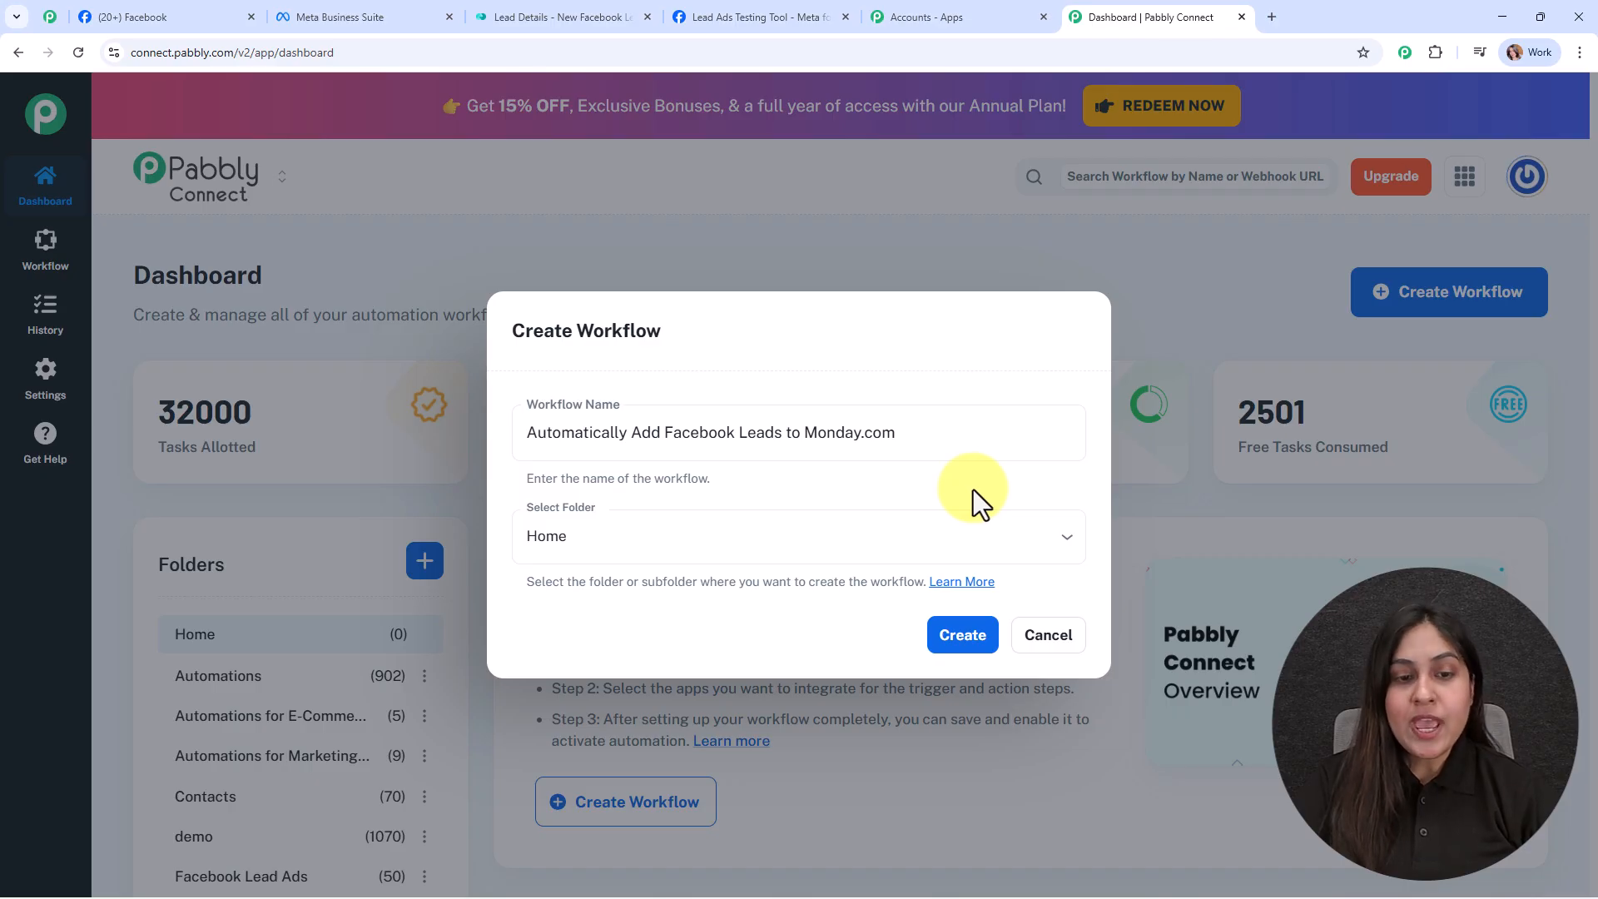
Step: Place the workflow in the Facebook Lead Ads folder and open the folders Learn More article
{"action": "left_click", "coordinate": [811, 540]}
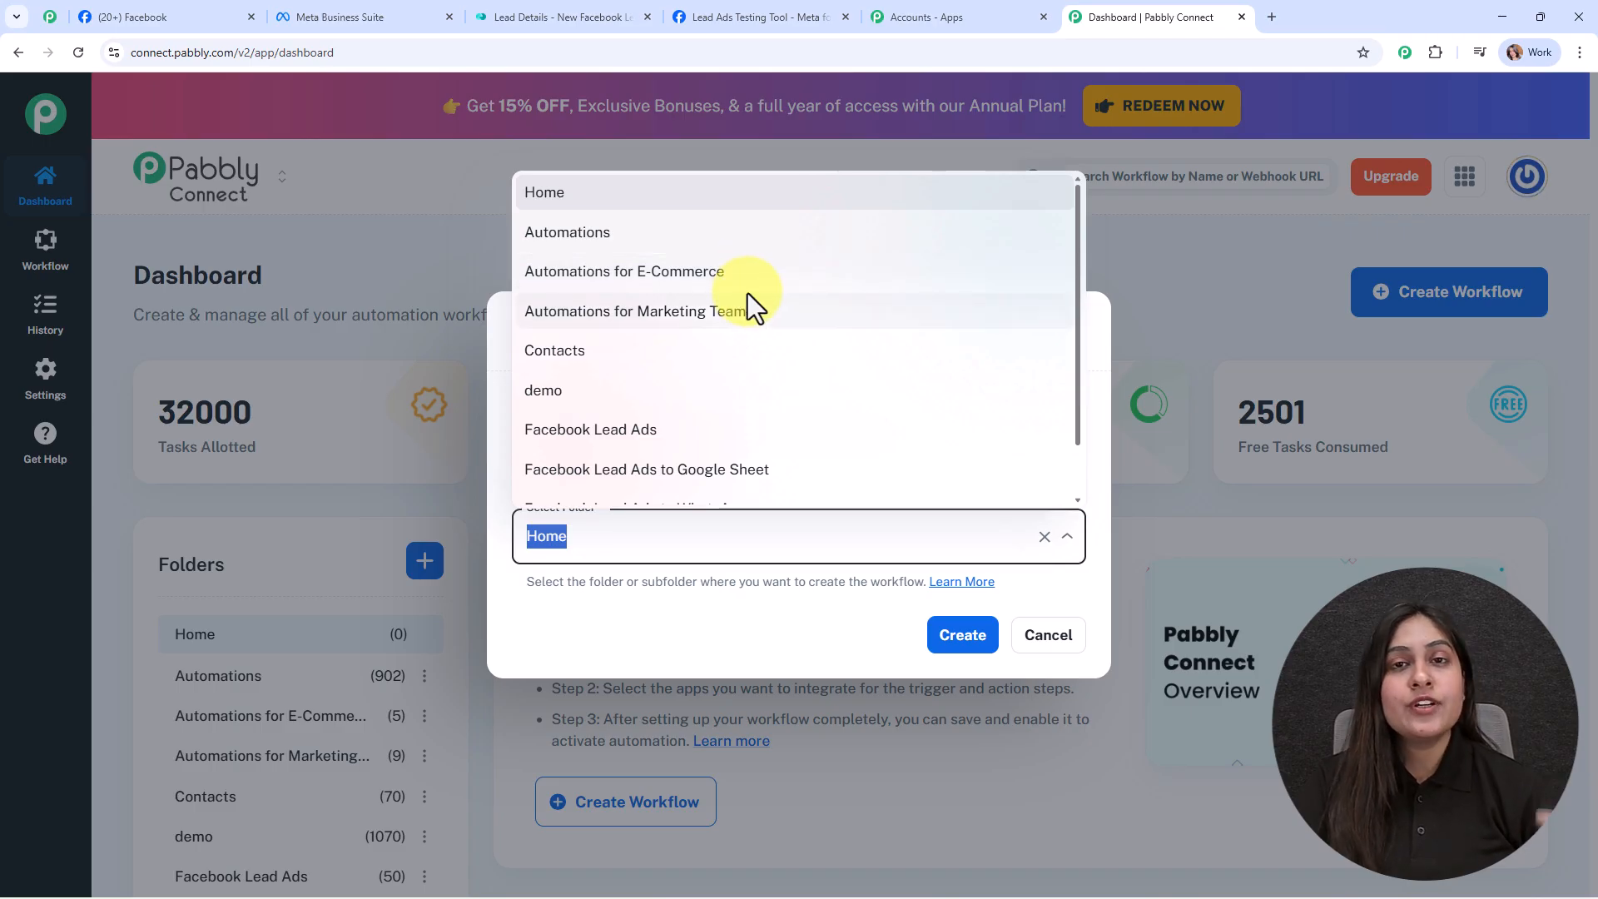
{"action": "scroll", "coordinate": [764, 429], "scroll_direction": "down", "scroll_amount": 1}
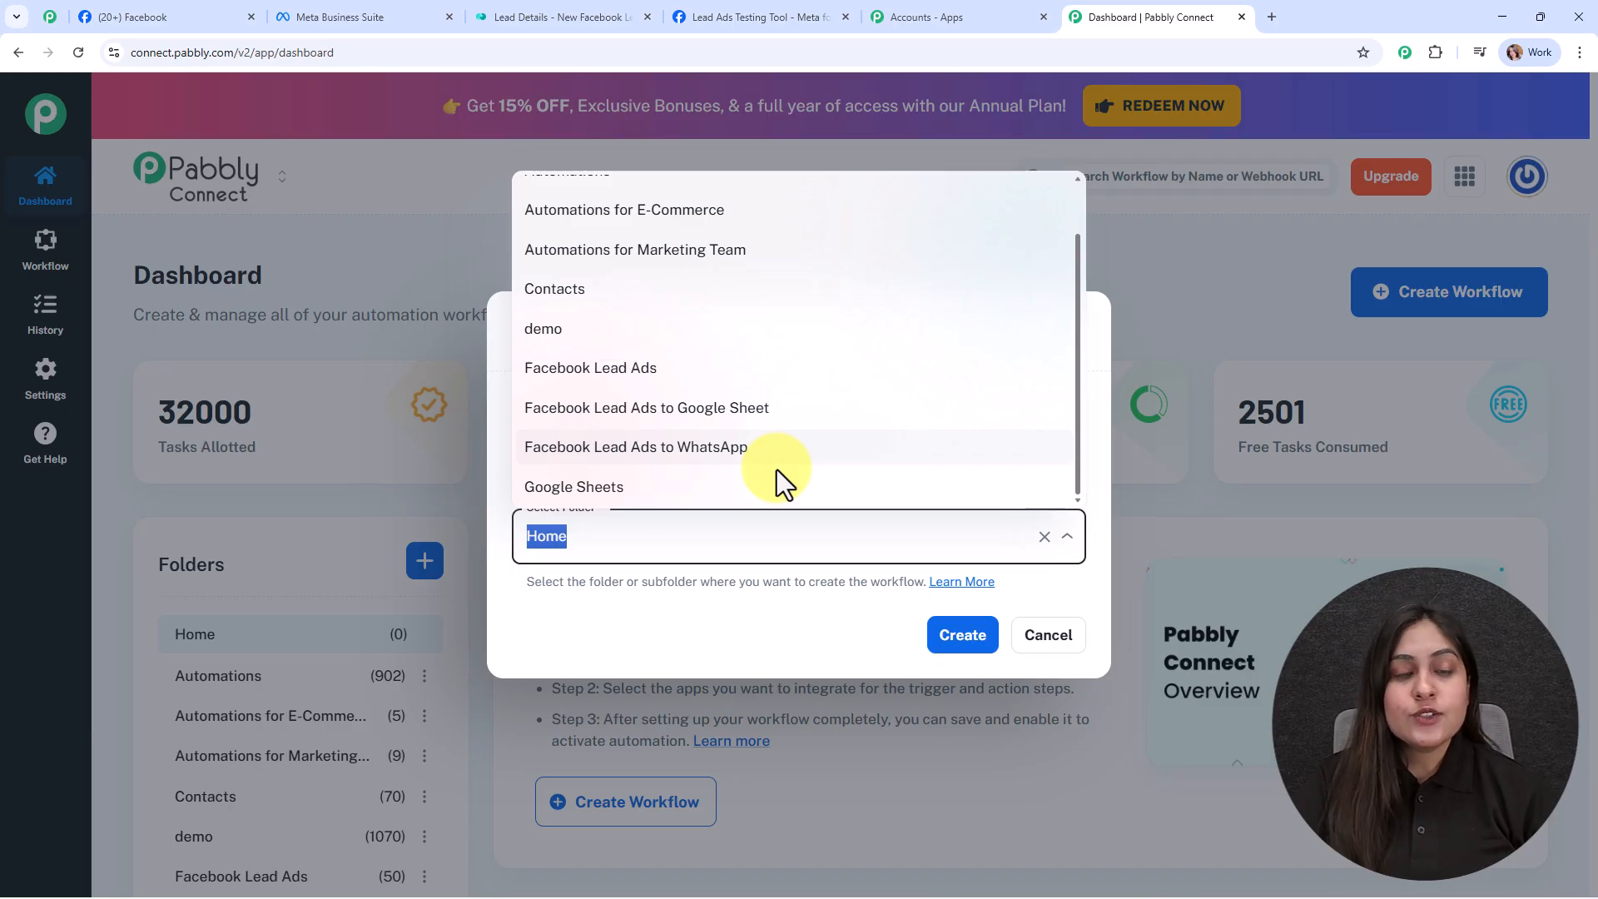
{"action": "left_click", "coordinate": [748, 384]}
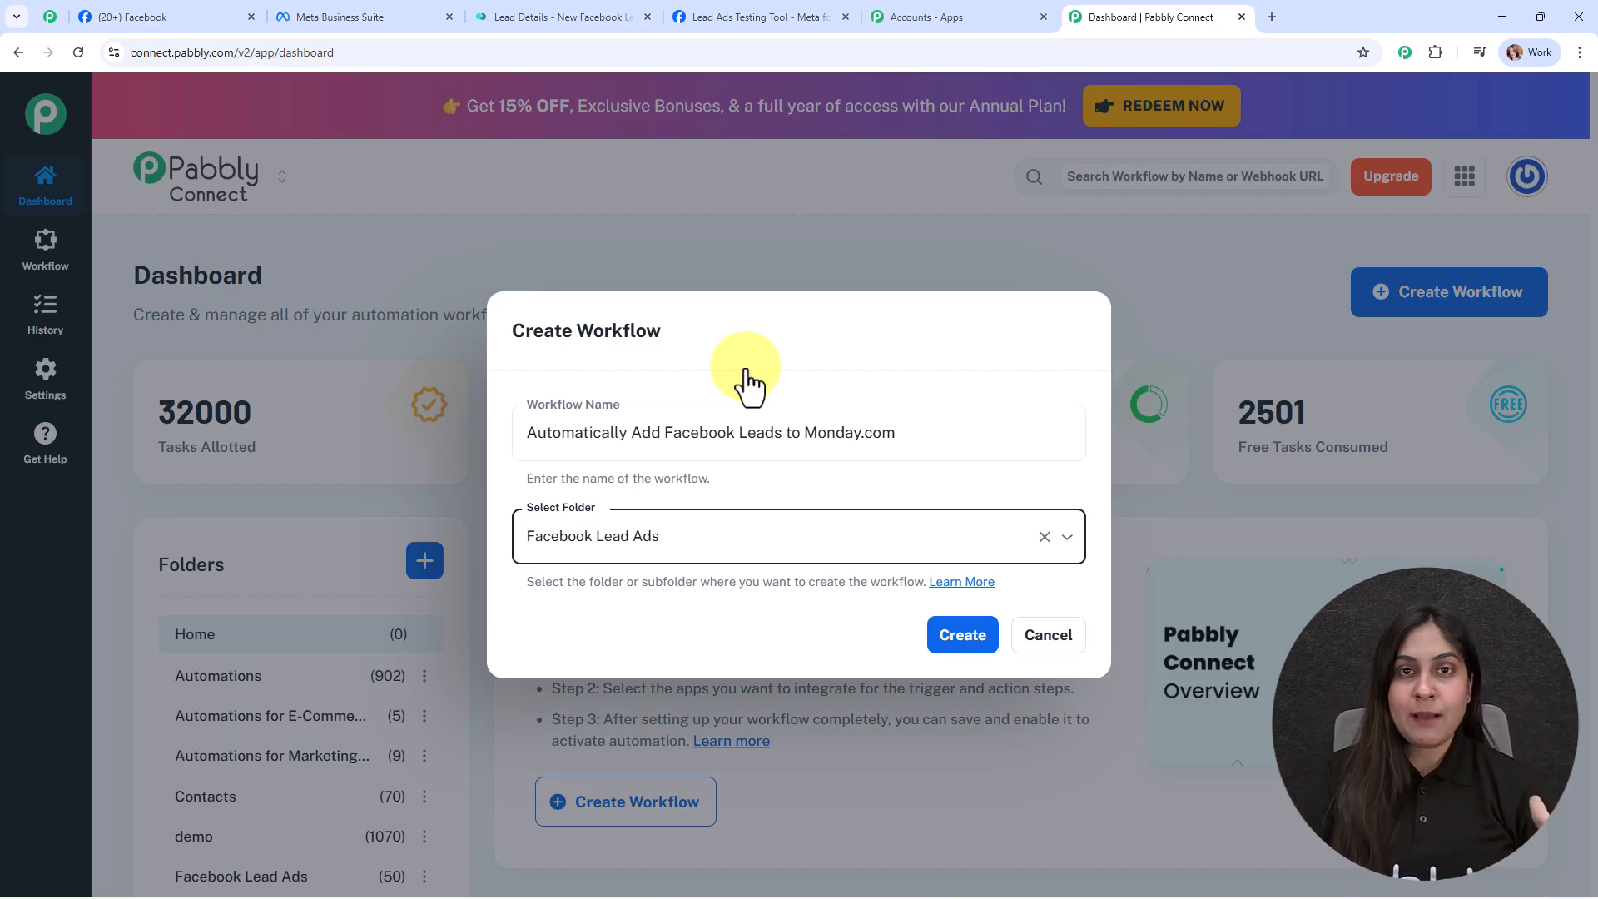
{"action": "left_click", "coordinate": [961, 587]}
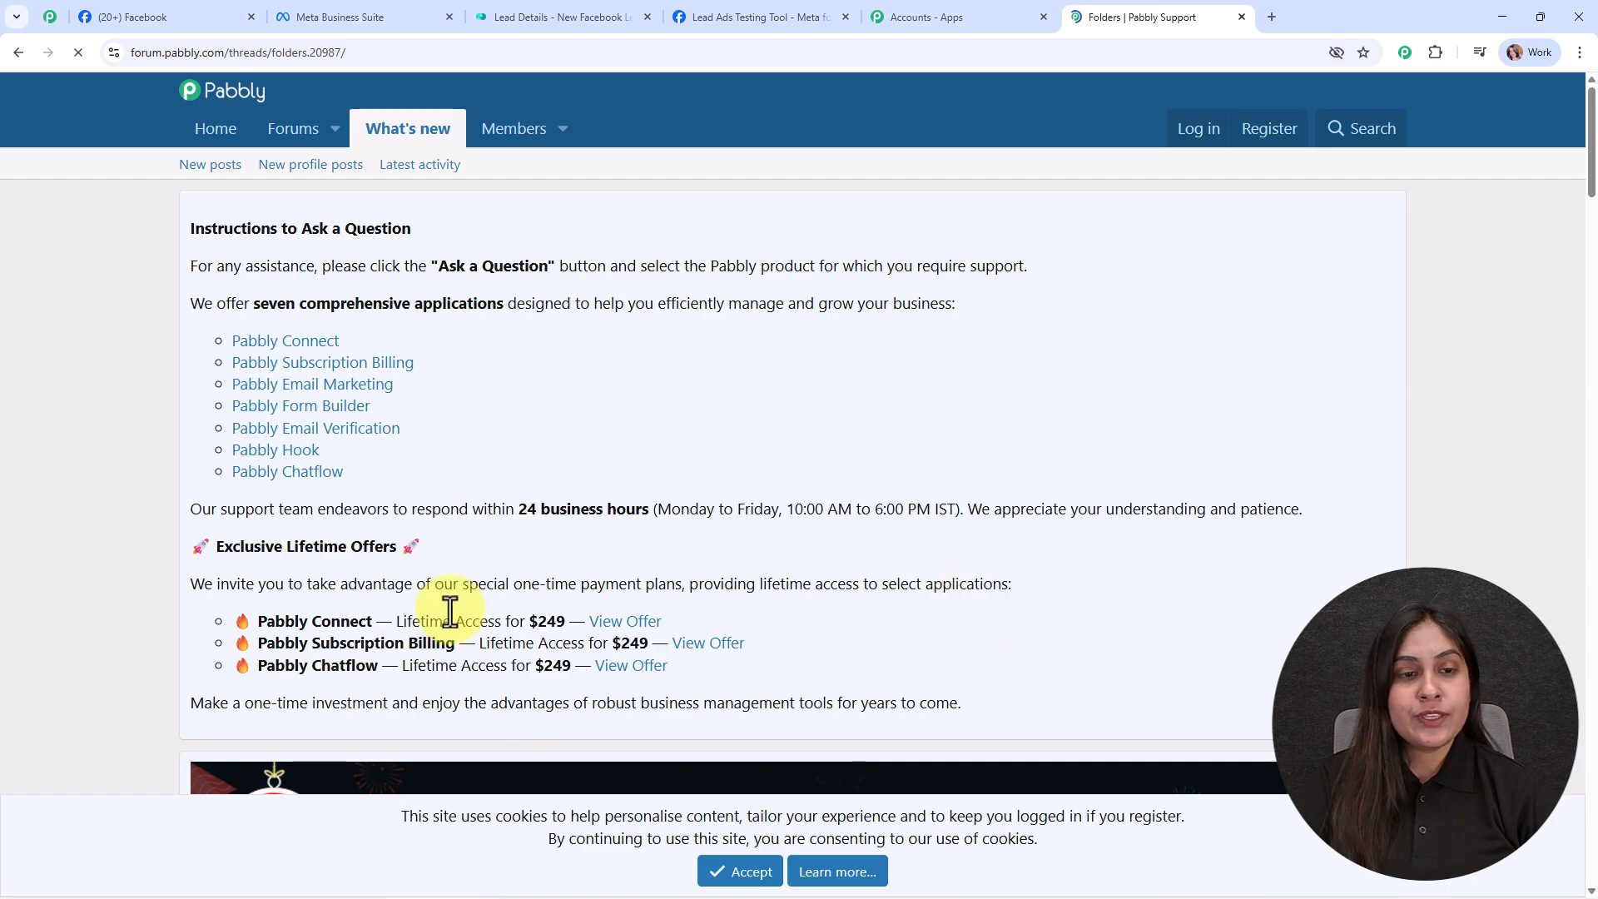
Step: Read the forum Folders thread down to its Create Folder section, then go back to Pabbly Connect
{"action": "scroll", "coordinate": [877, 529], "scroll_direction": "down", "scroll_amount": 5}
{"action": "scroll", "coordinate": [877, 529], "scroll_direction": "down", "scroll_amount": 6}
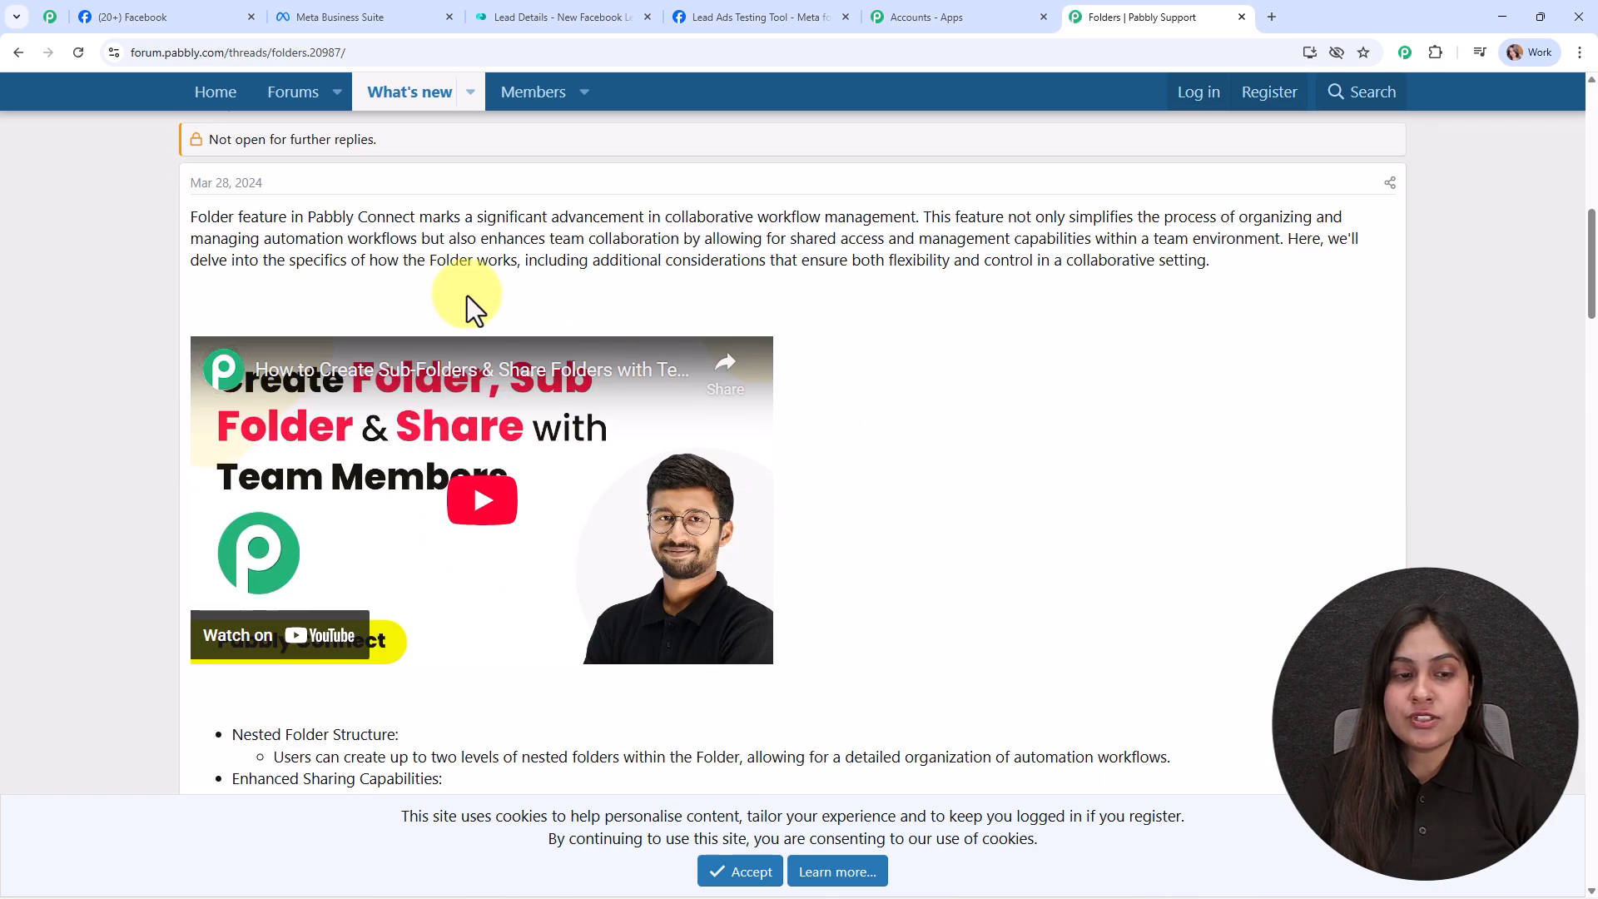
{"action": "scroll", "coordinate": [807, 482], "scroll_direction": "down", "scroll_amount": 10}
{"action": "scroll", "coordinate": [807, 483], "scroll_direction": "down", "scroll_amount": 7}
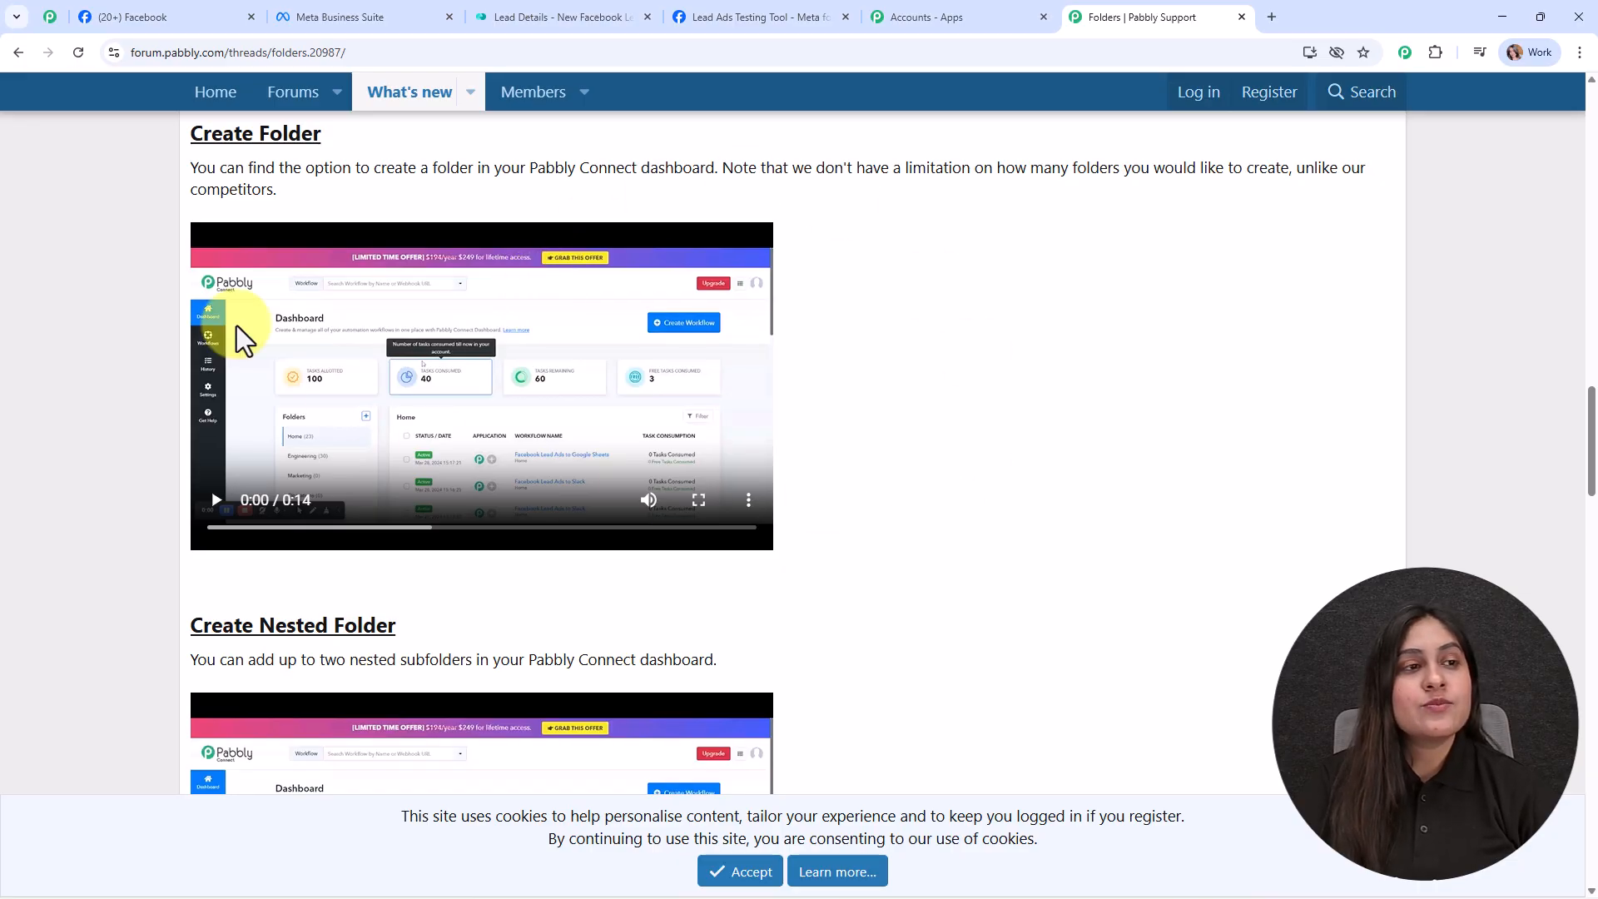
{"action": "left_click", "coordinate": [17, 53]}
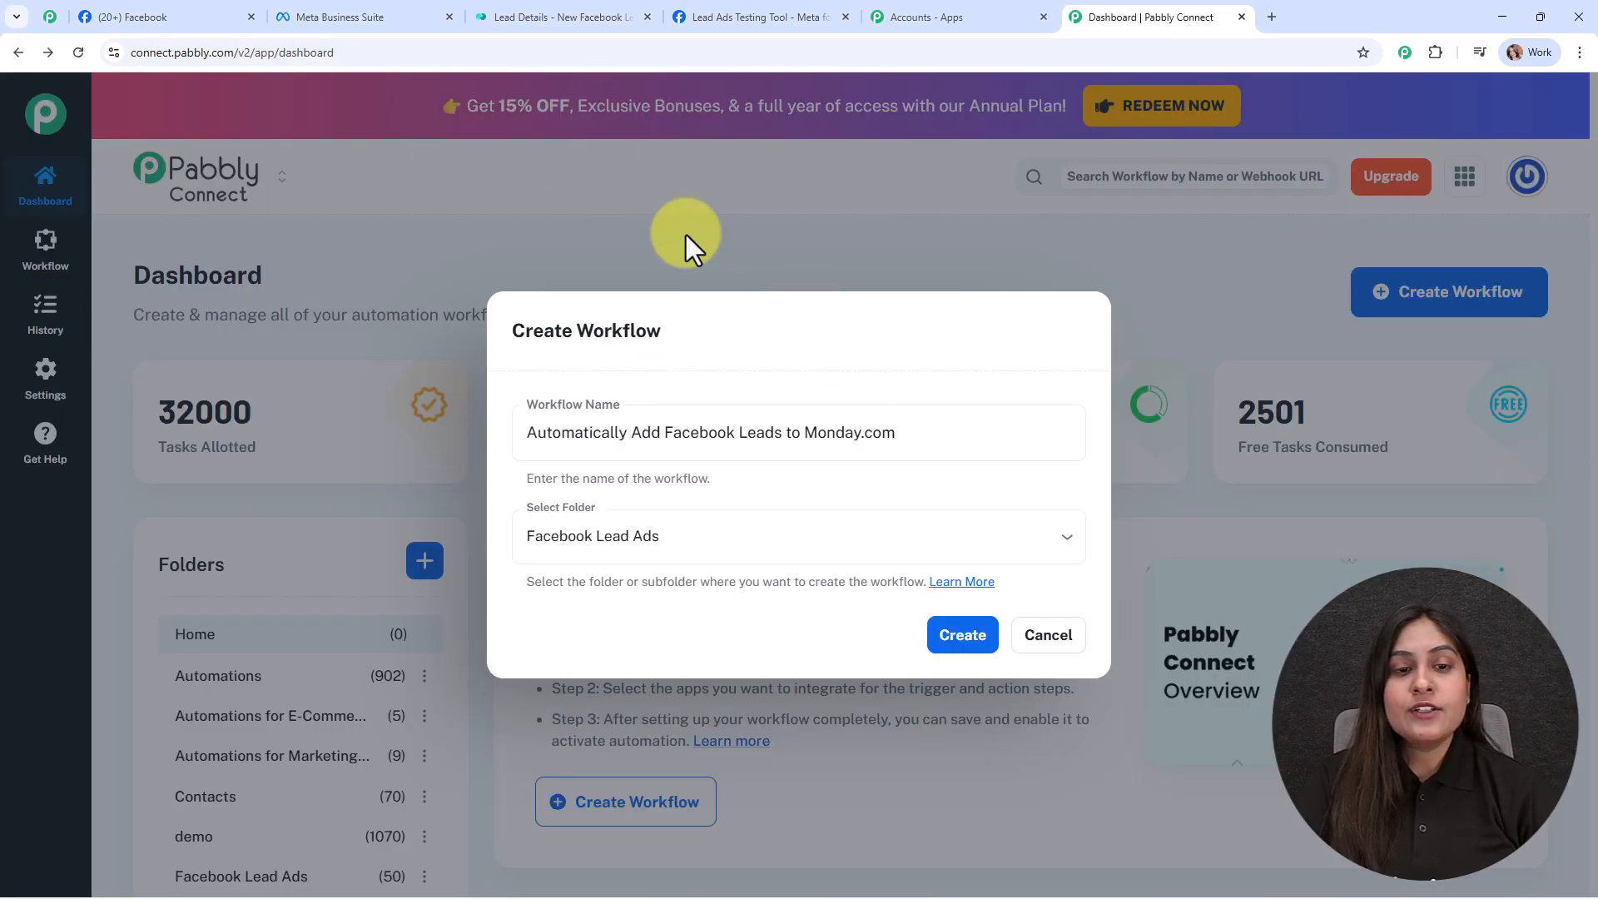
Step: Confirm the Create Workflow dialog with the existing name and Facebook Lead Ads folder
{"action": "left_click", "coordinate": [963, 639]}
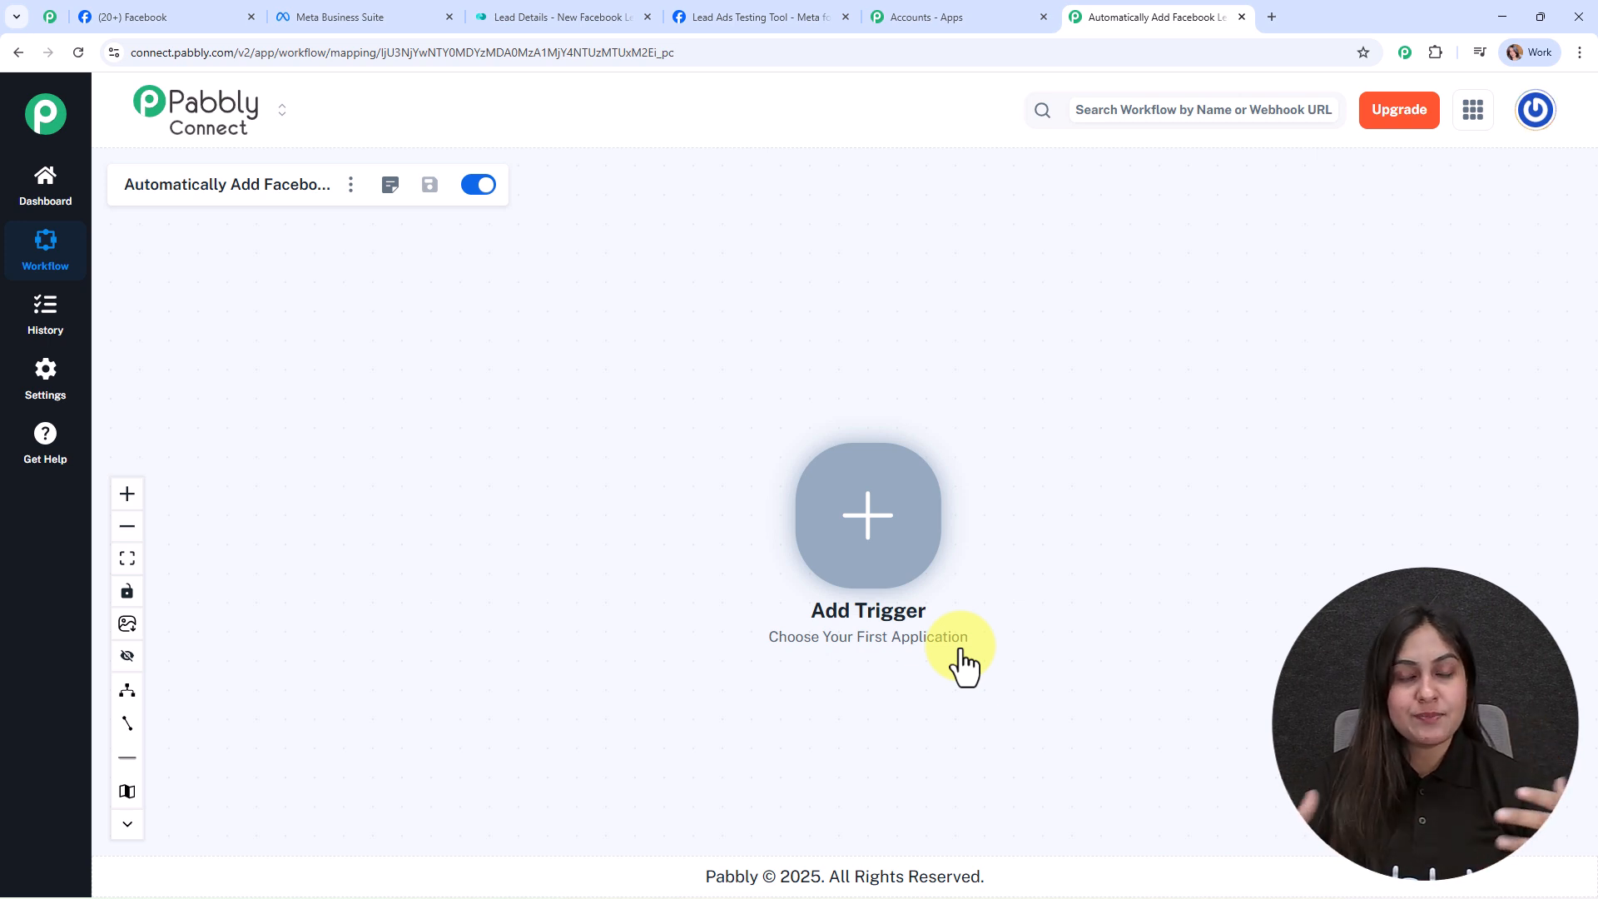
Step: Set the trigger to Facebook Lead Ads with event New Lead Instant, choosing Add New Connection
{"action": "left_click", "coordinate": [873, 519]}
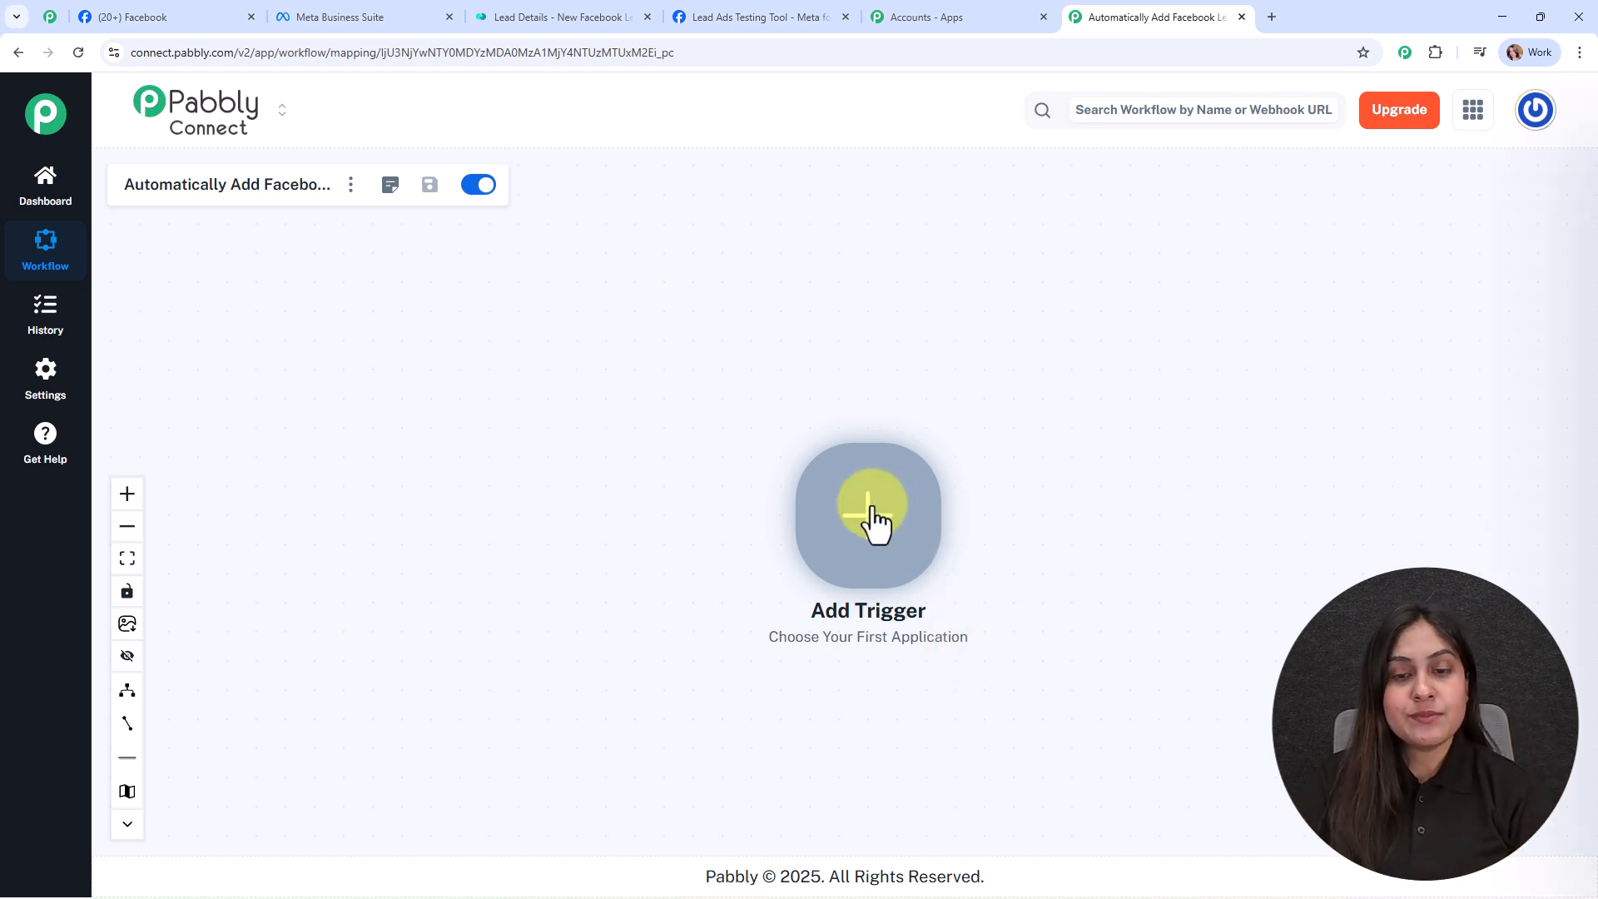
{"action": "type", "text": "faceb"}
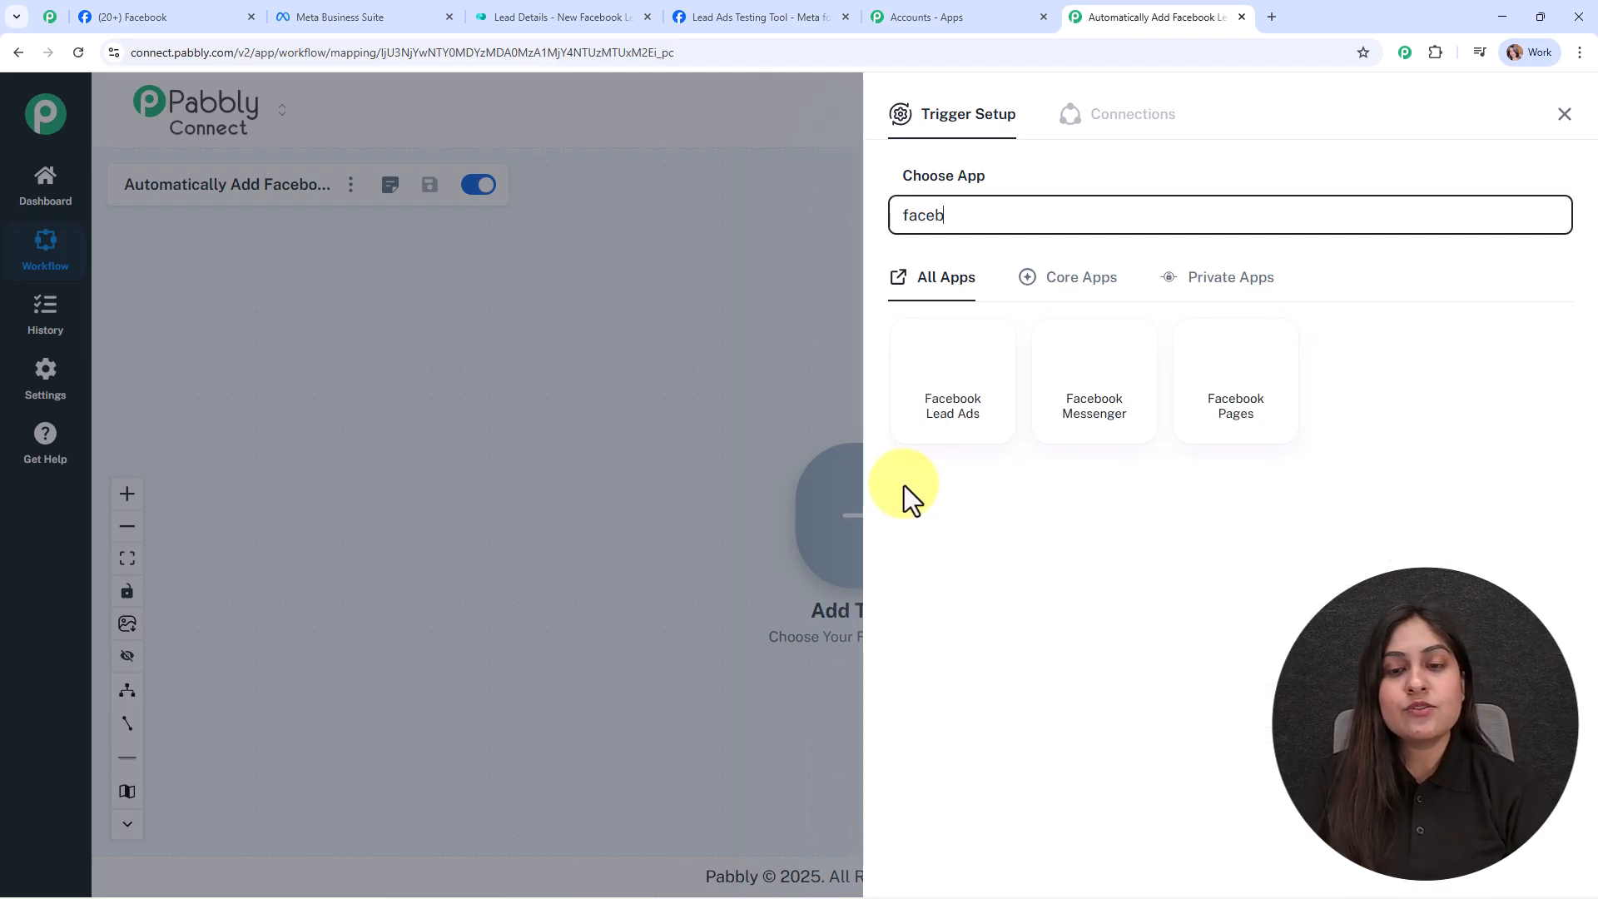
{"action": "left_click", "coordinate": [929, 417]}
{"action": "left_click", "coordinate": [963, 313]}
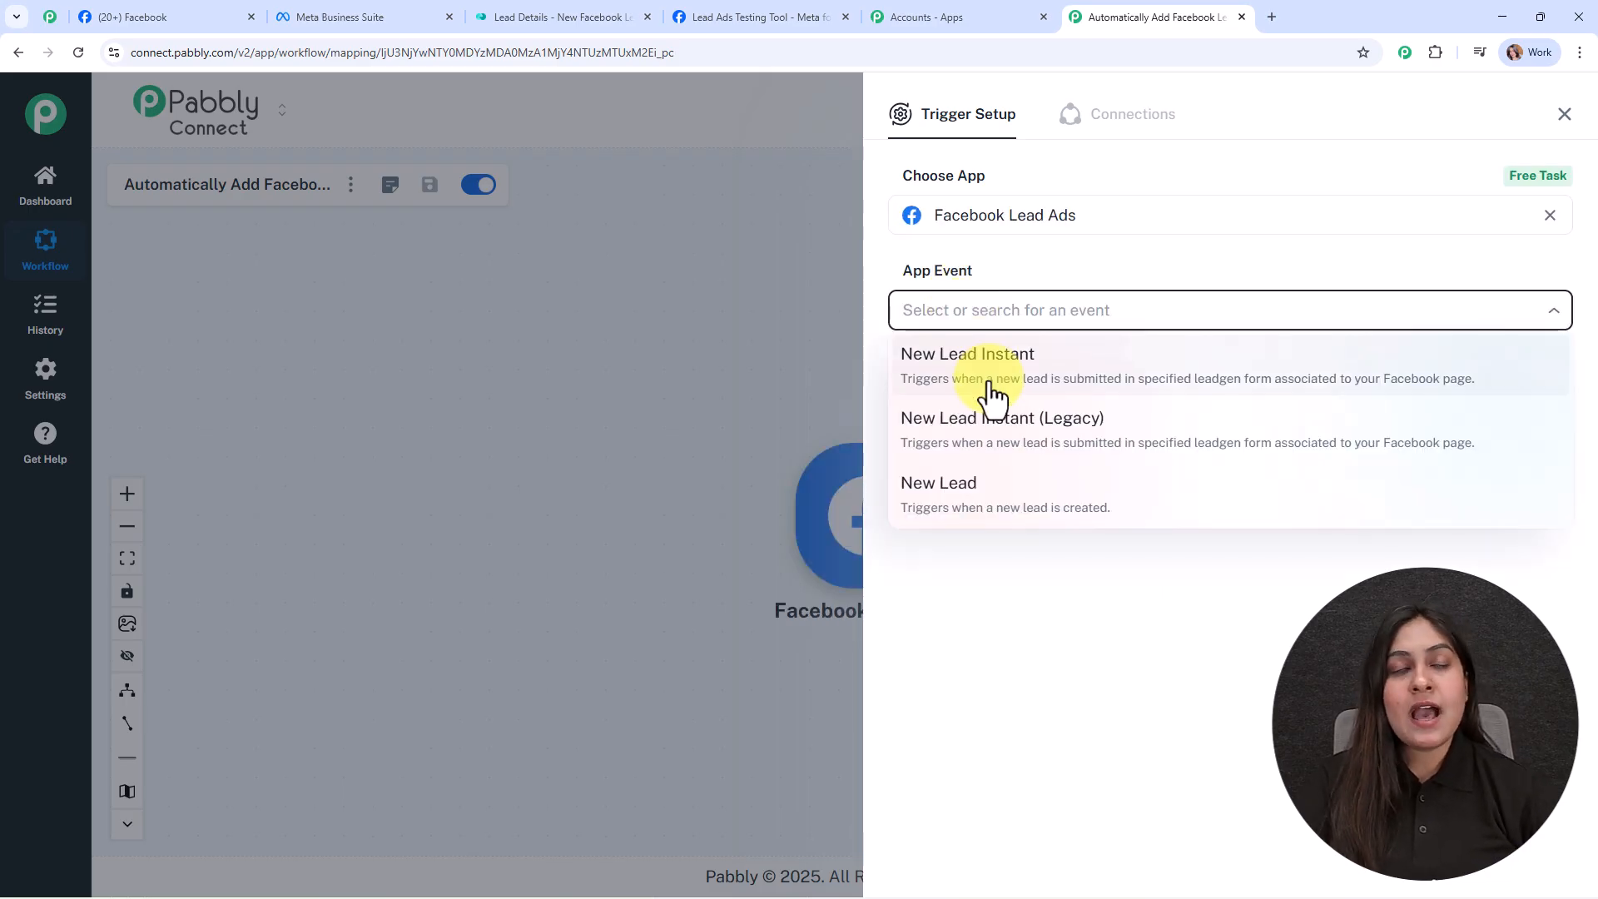
{"action": "left_click", "coordinate": [990, 388]}
{"action": "left_click", "coordinate": [934, 377]}
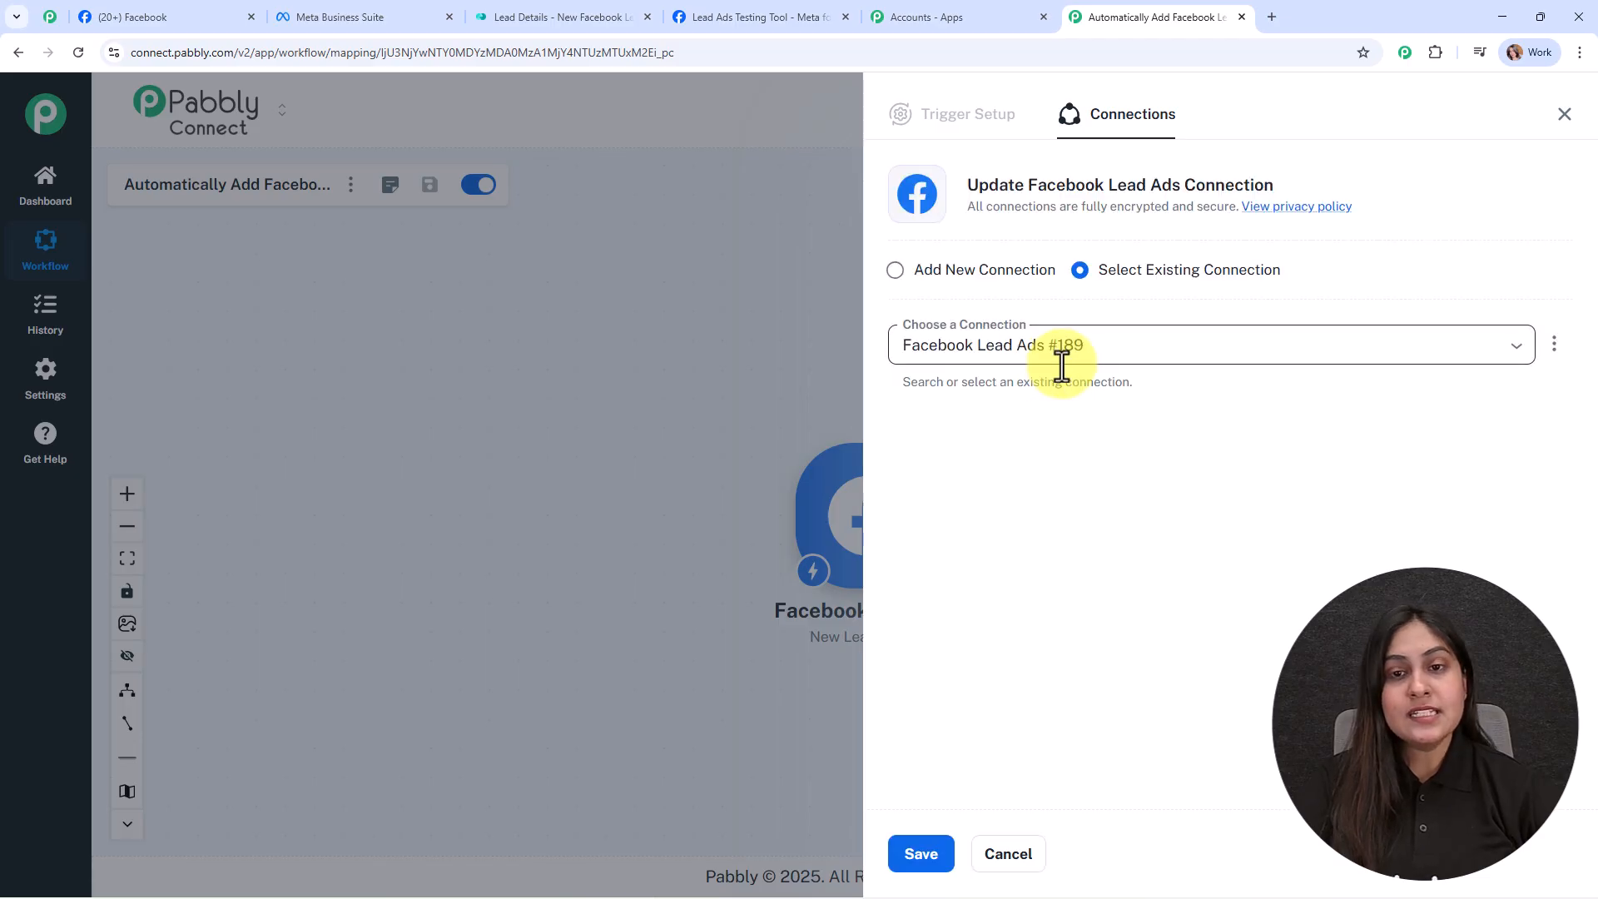
{"action": "left_click", "coordinate": [897, 271]}
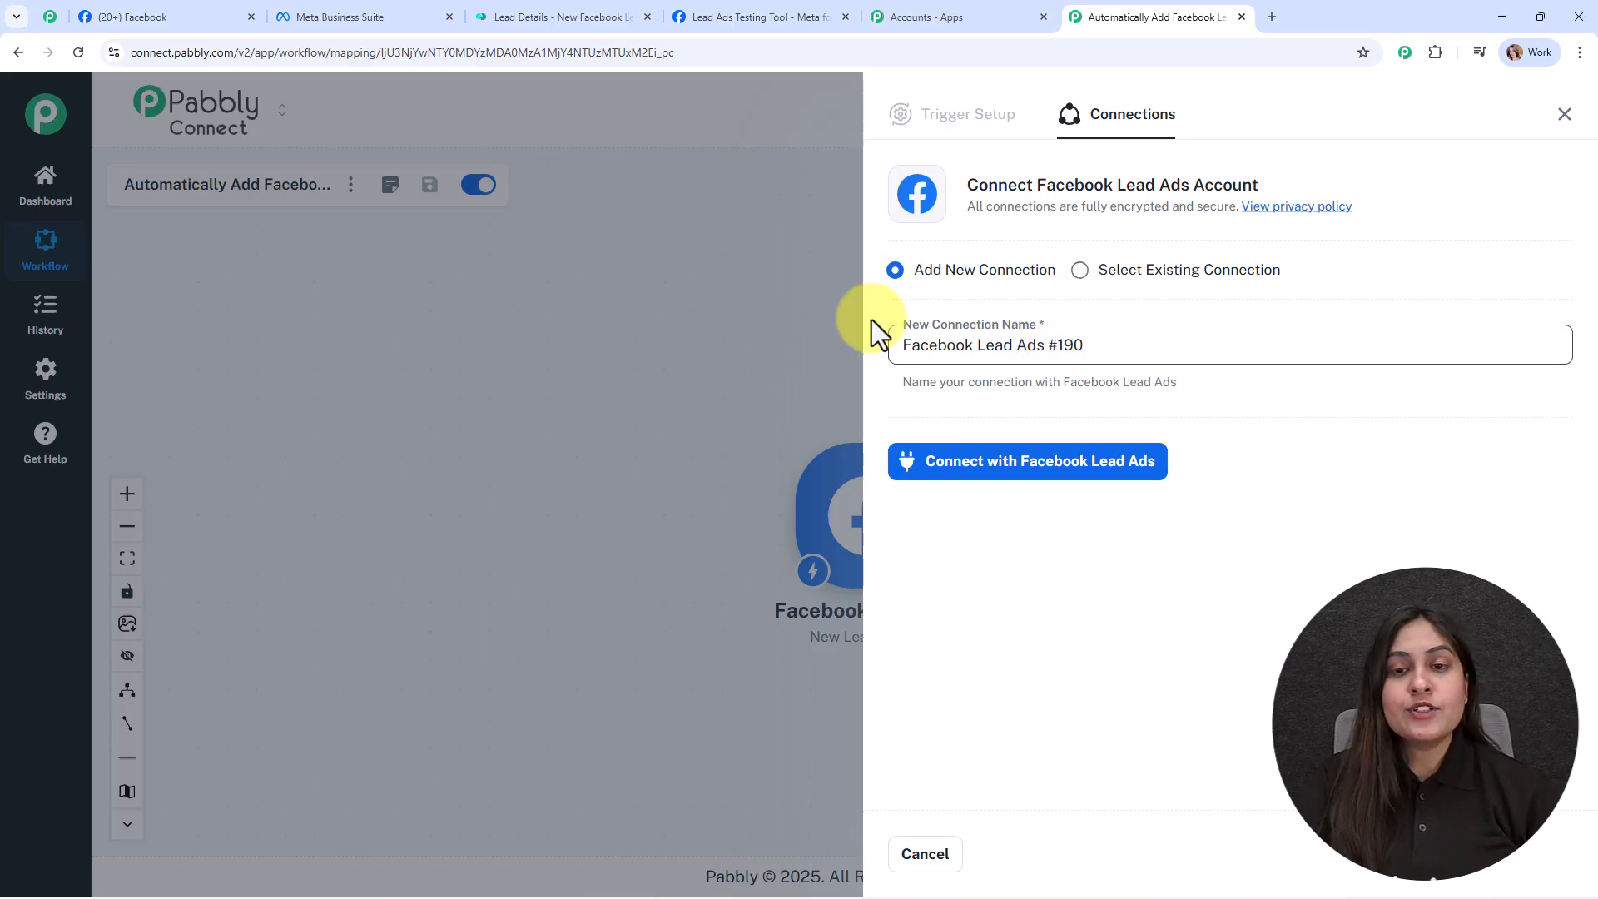
Step: Authorise the Facebook Lead Ads connection in the Facebook popup, granting Pabbly Connect access
{"action": "left_click", "coordinate": [1079, 469]}
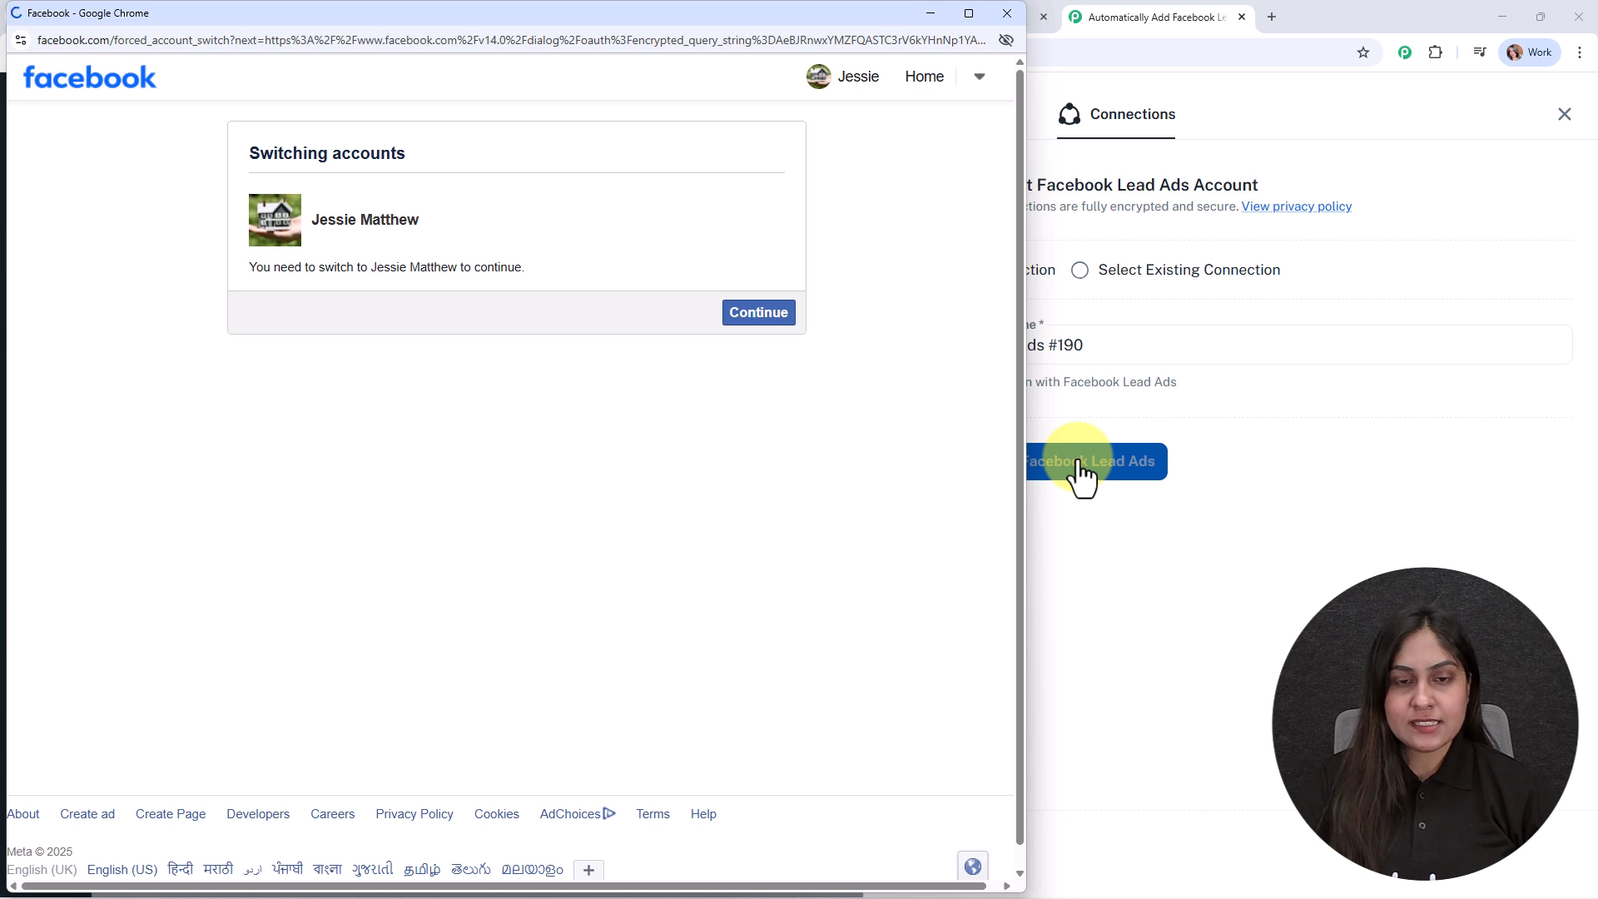
{"action": "left_click", "coordinate": [774, 315]}
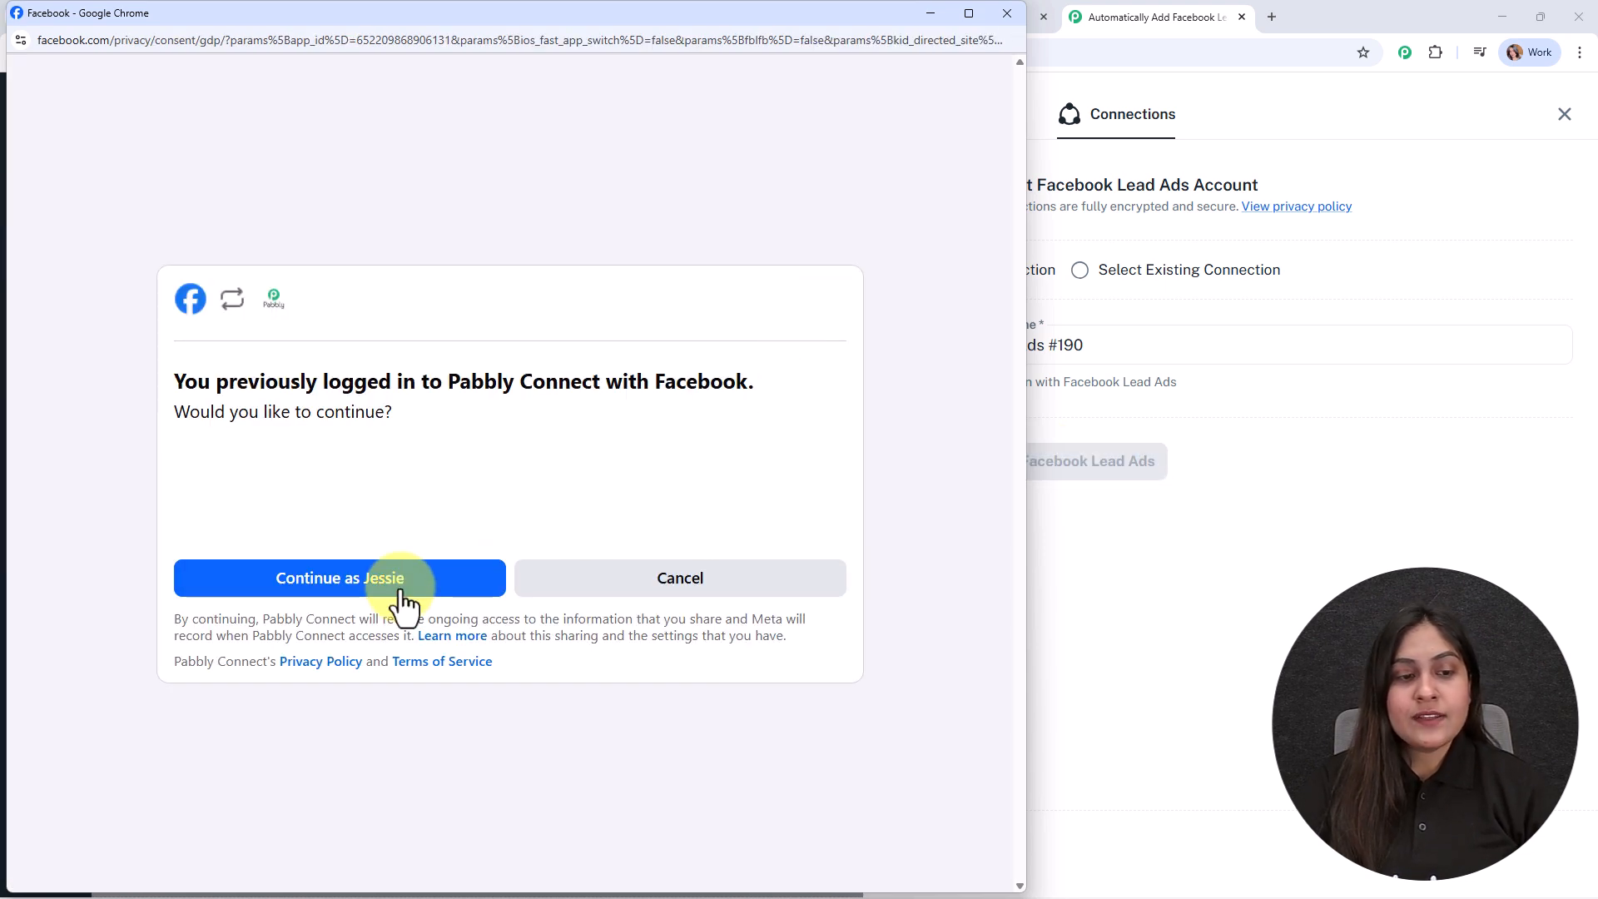
{"action": "left_click", "coordinate": [400, 585]}
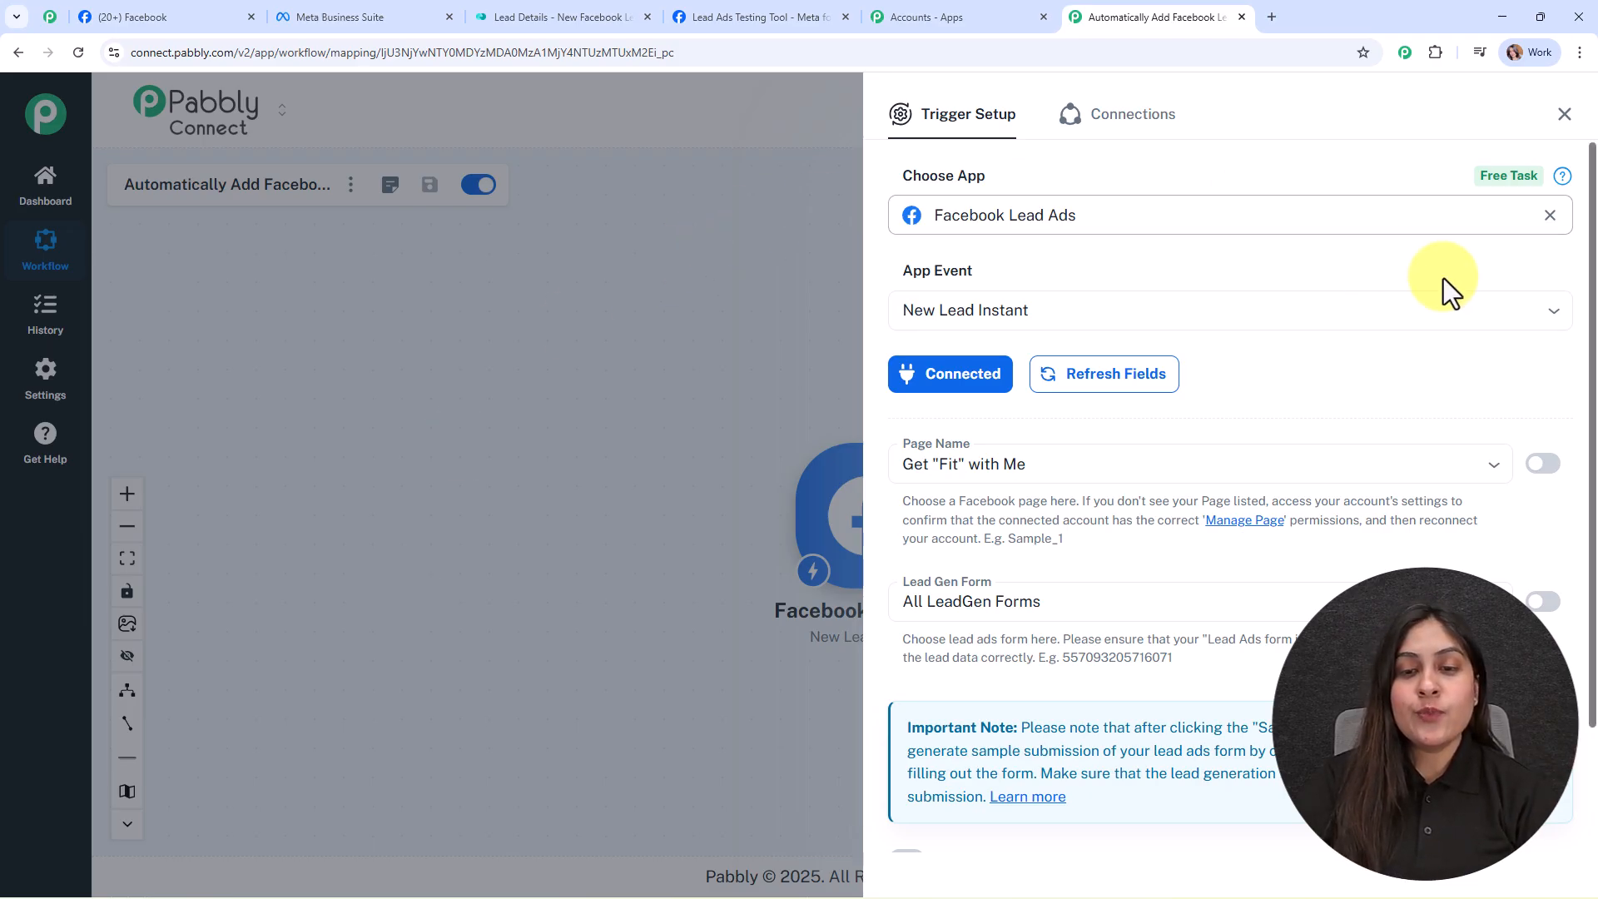
Step: Search 'Dig' and set the trigger's Page Name to Digital Dynamics, then go to Meta Business Suite
{"action": "scroll", "coordinate": [1431, 333], "scroll_direction": "down", "scroll_amount": 2}
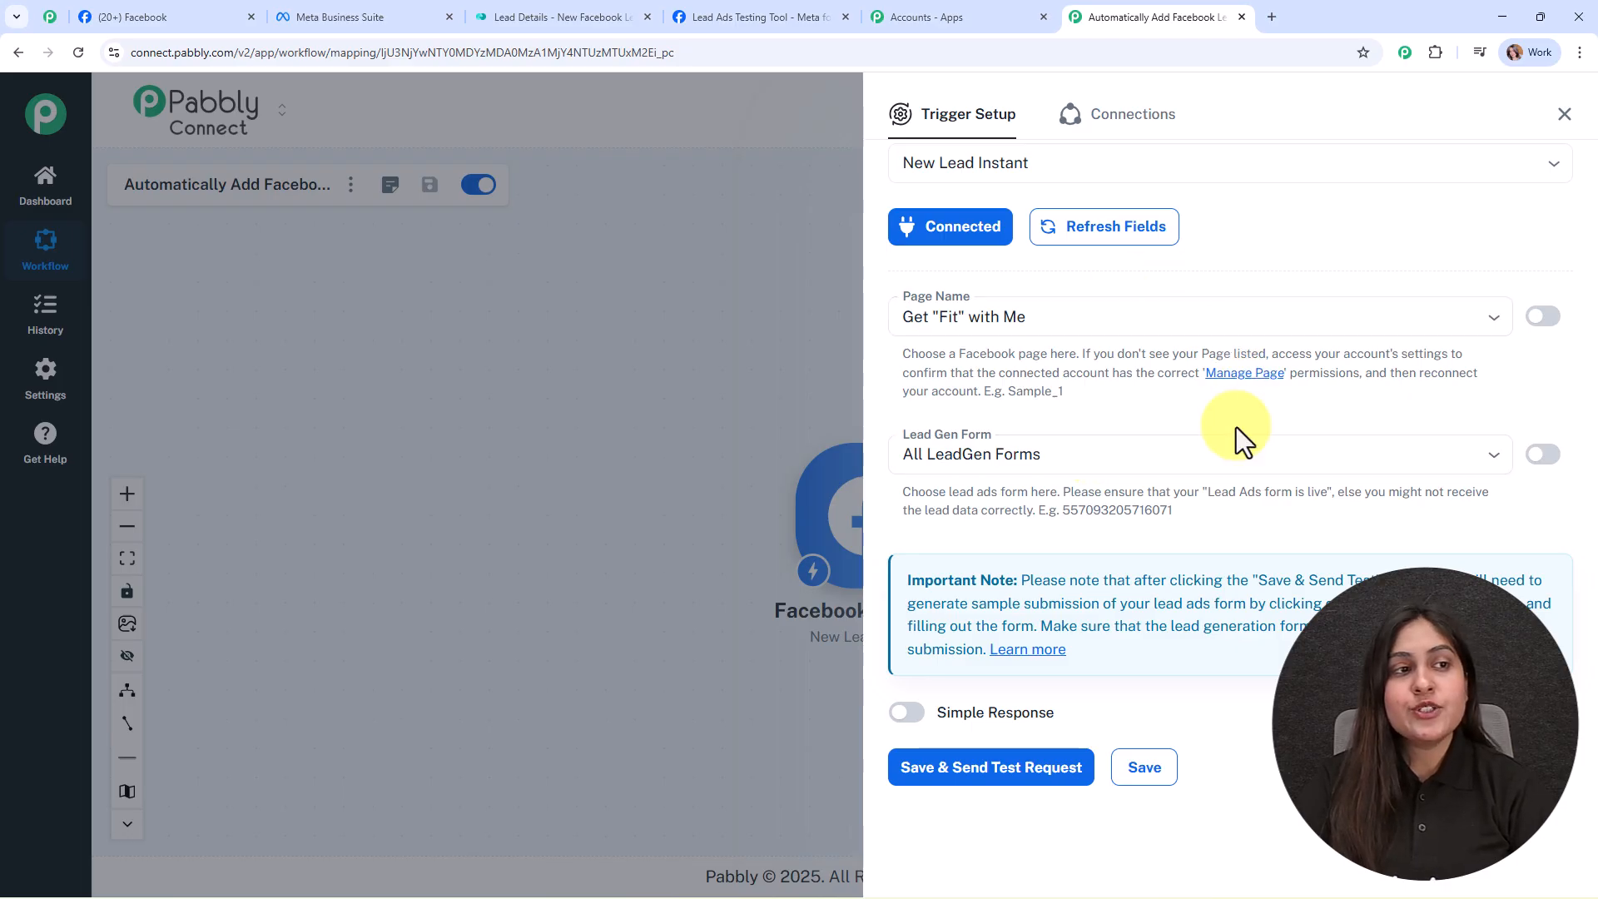
{"action": "left_click", "coordinate": [222, 18]}
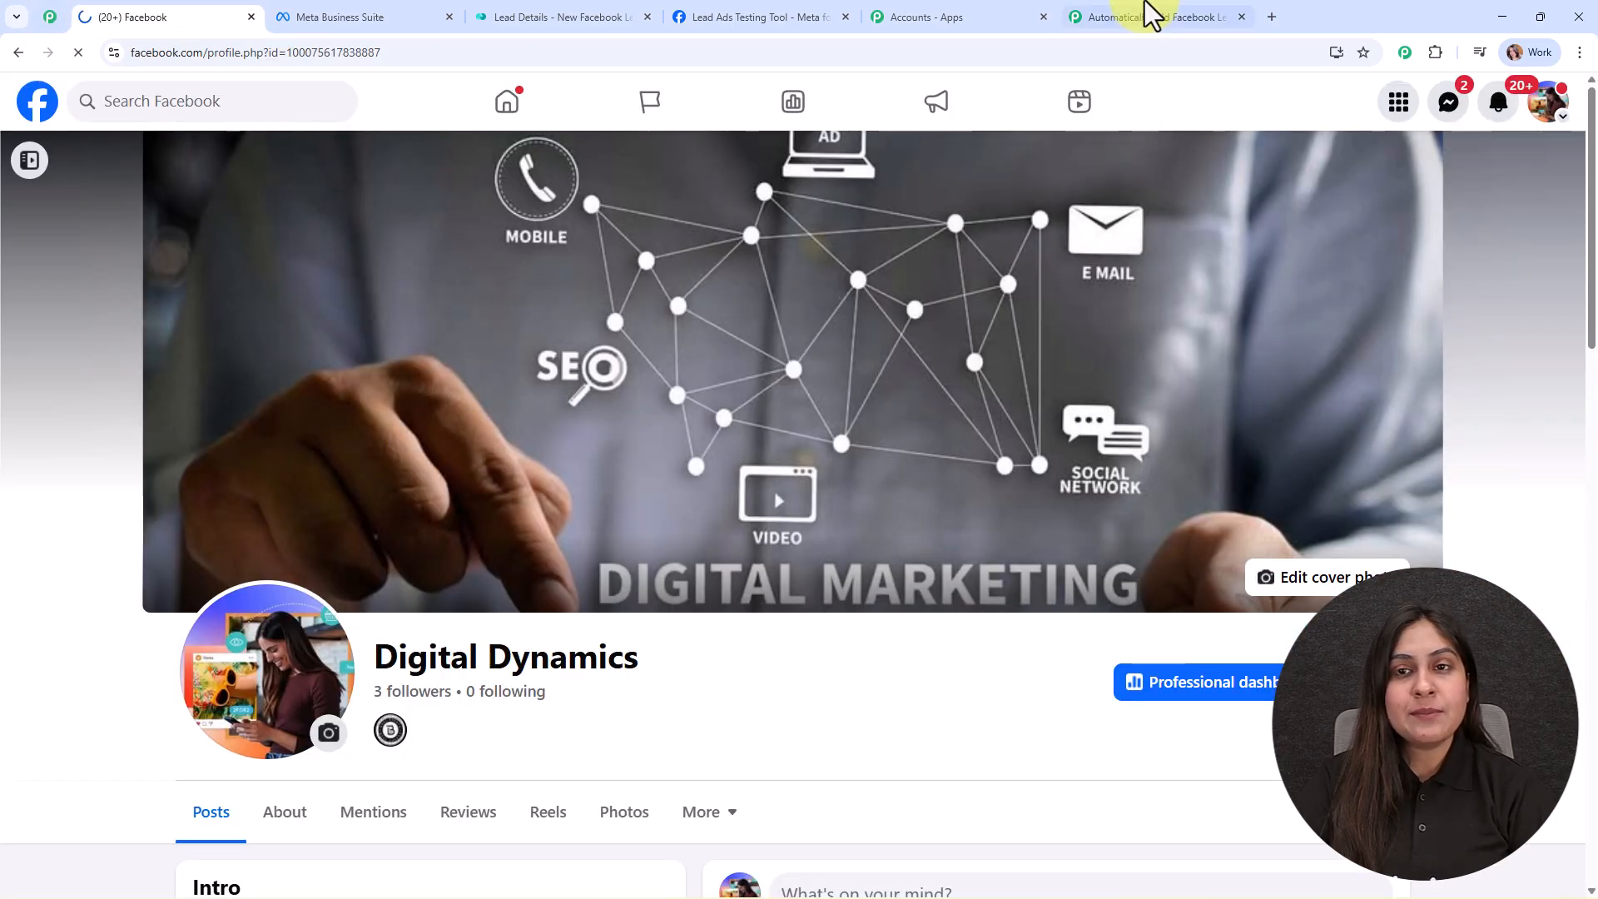
{"action": "left_click", "coordinate": [1141, 17]}
{"action": "left_click", "coordinate": [1013, 314]}
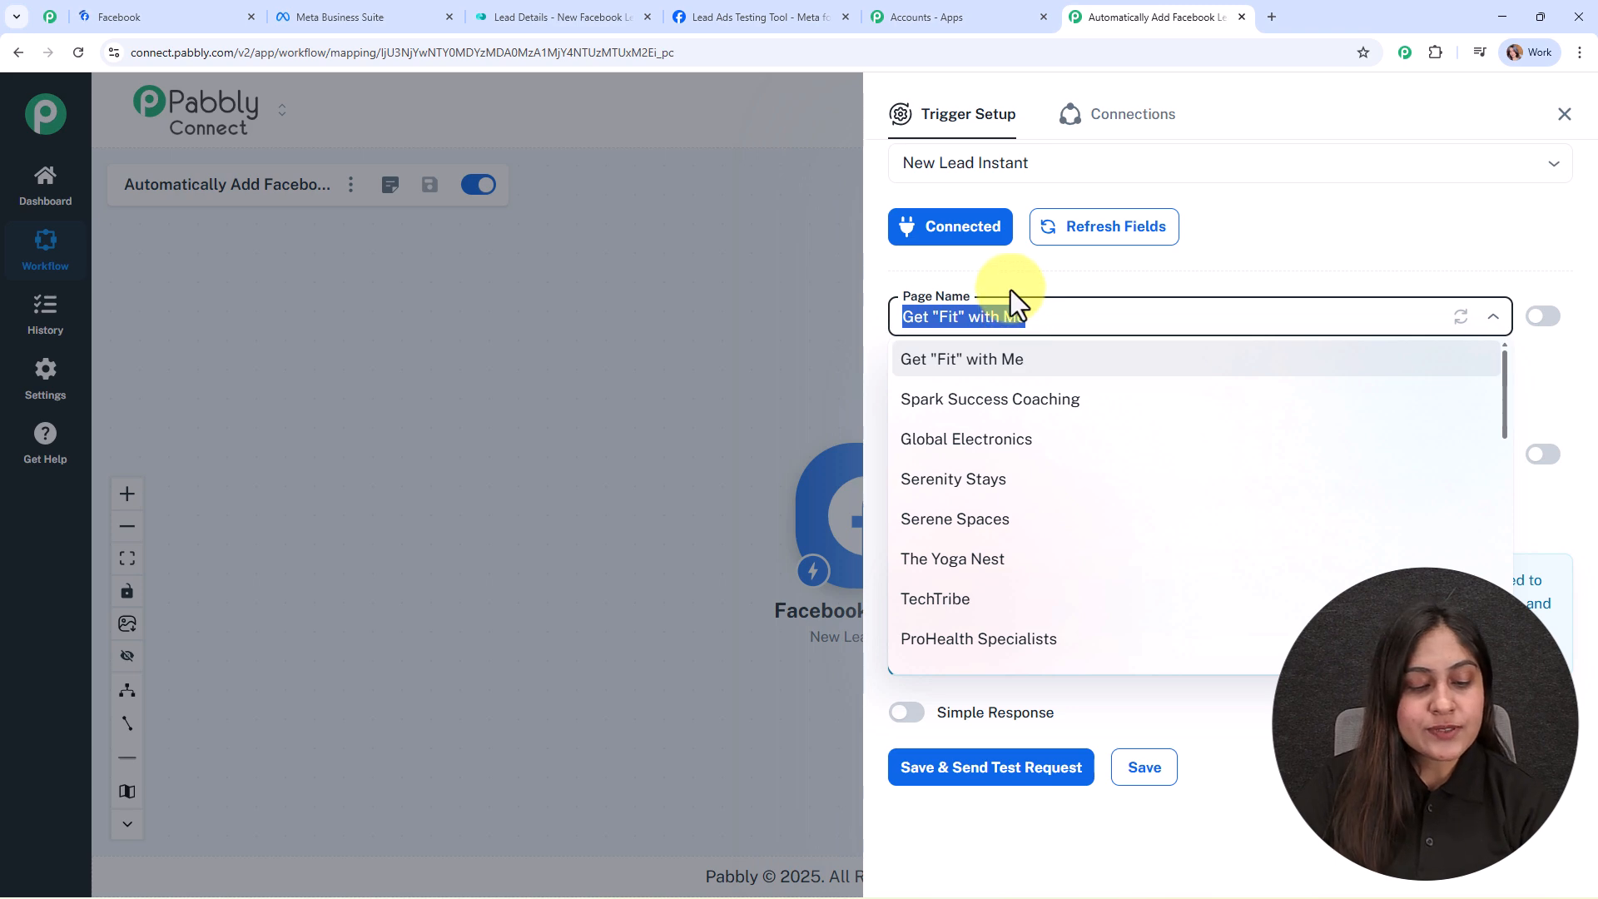
{"action": "type", "text": "Dig"}
{"action": "left_click", "coordinate": [1010, 360]}
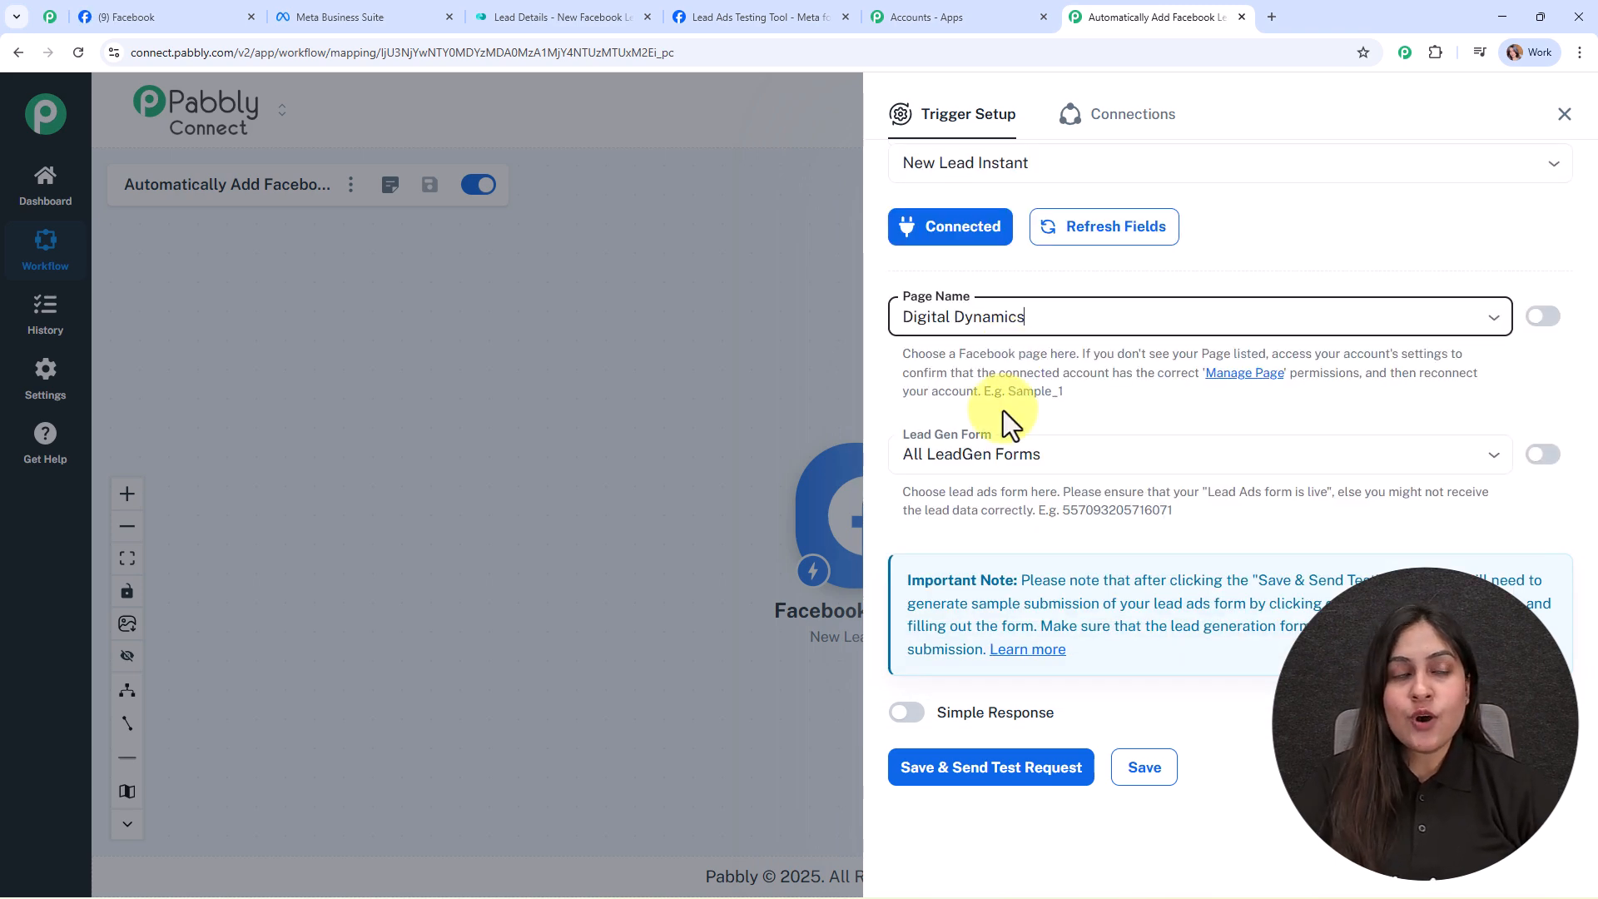
{"action": "left_click", "coordinate": [350, 6]}
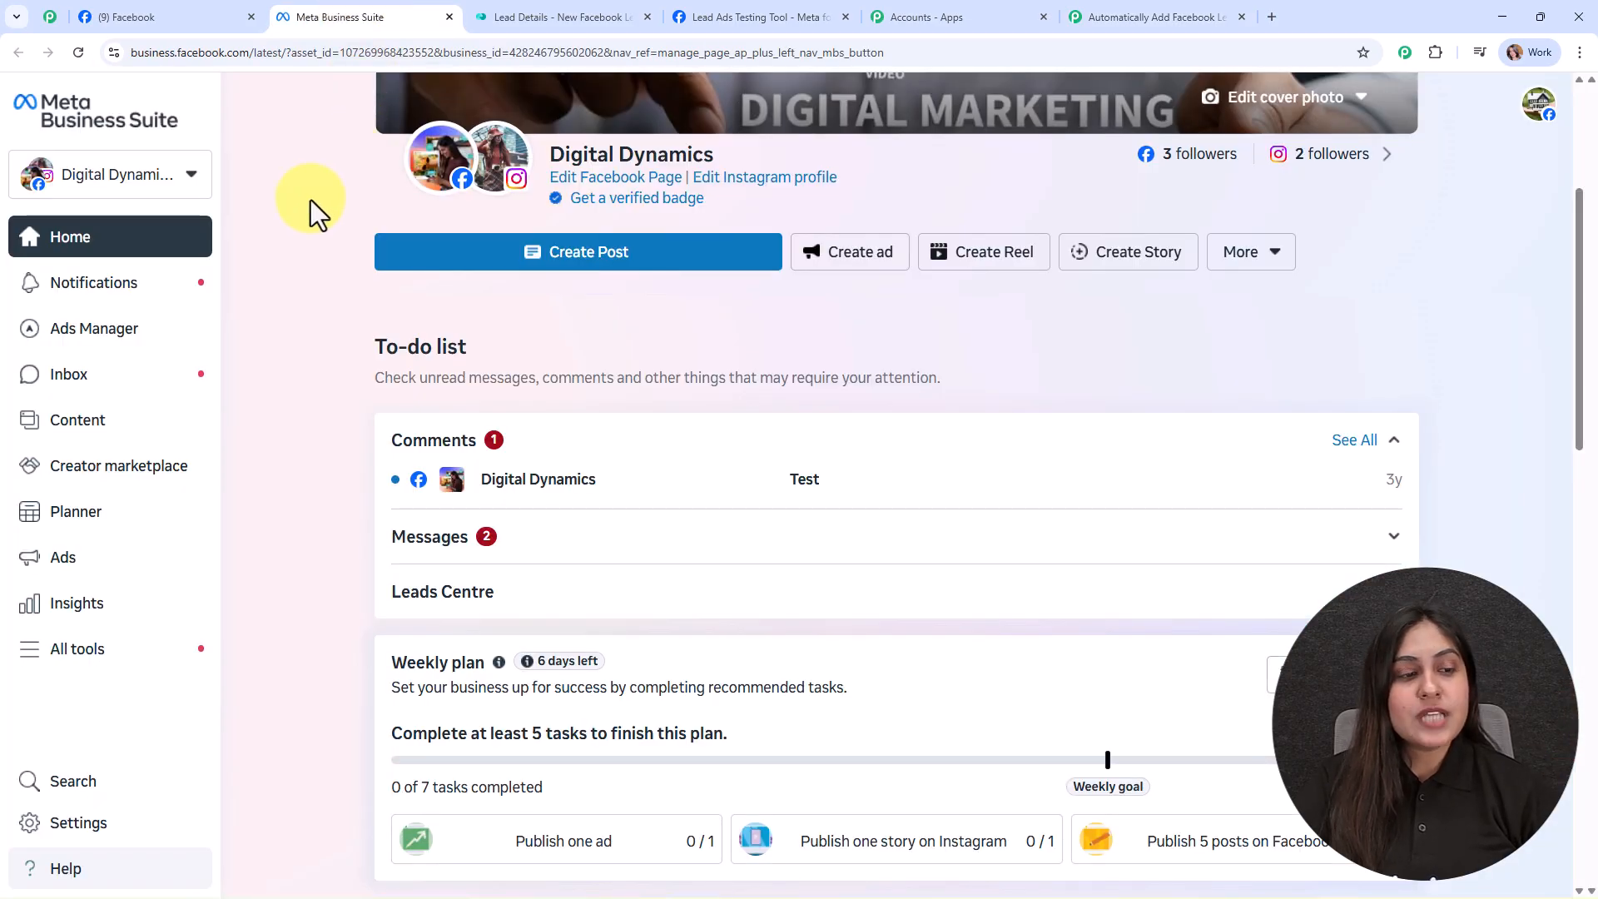
Step: Open All tools in Meta Business Suite and go to Instant Forms under Advertise
{"action": "left_click", "coordinate": [70, 657]}
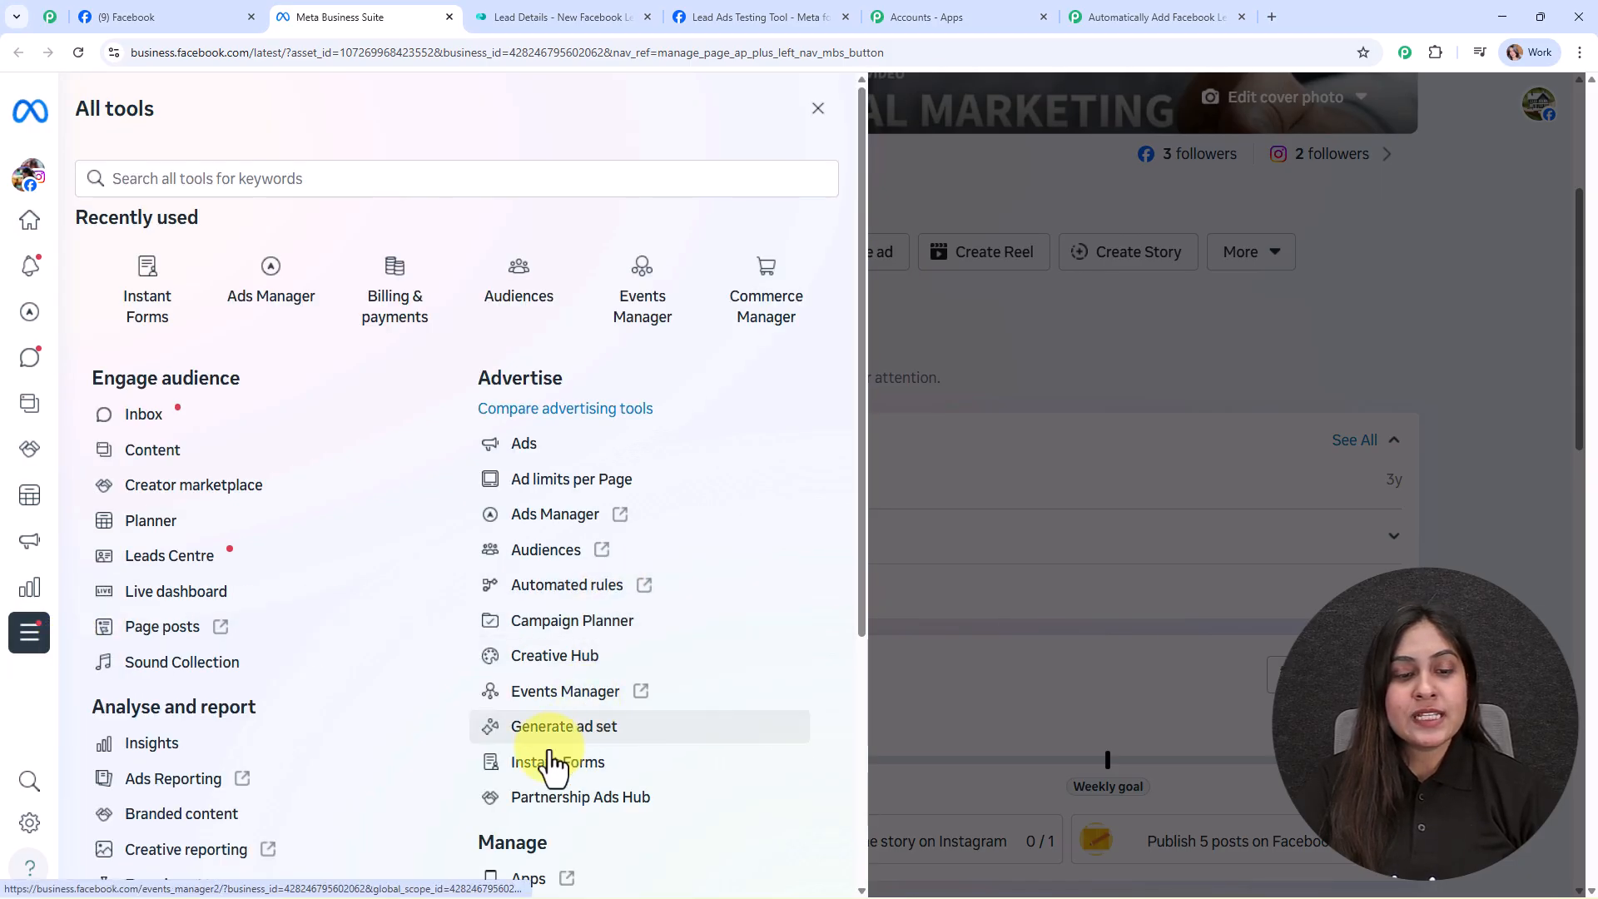
{"action": "left_click", "coordinate": [546, 761]}
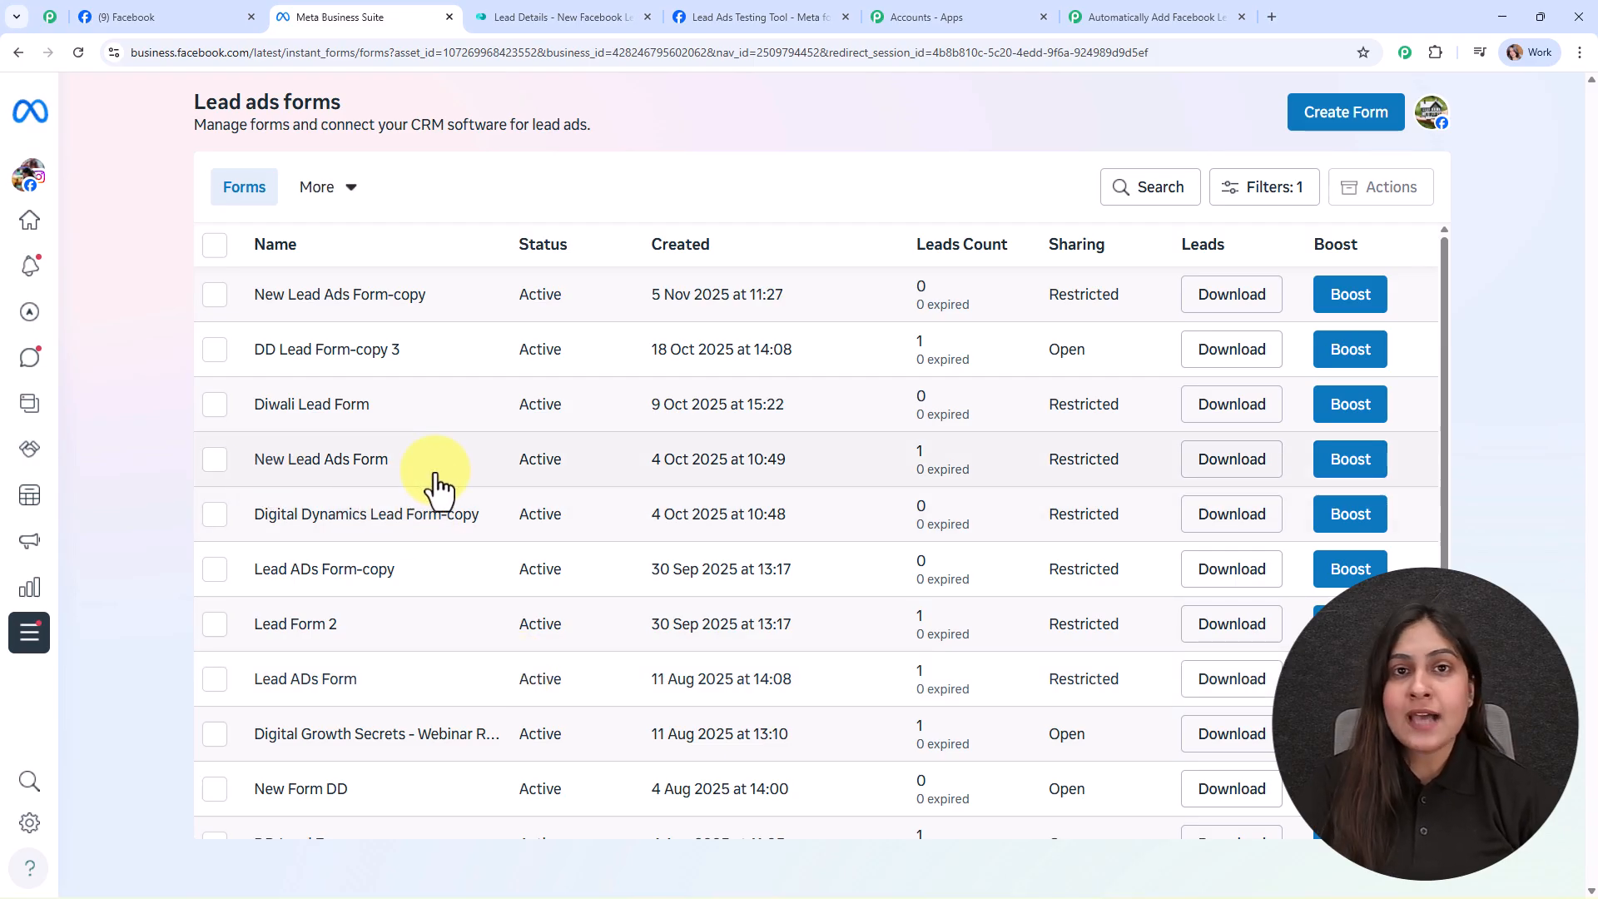
Step: Pick New Lead Ads Form as the Lead Gen Form, enable Simple Response, then save and send a test request
{"action": "left_click", "coordinate": [1105, 4]}
{"action": "left_click", "coordinate": [1048, 457]}
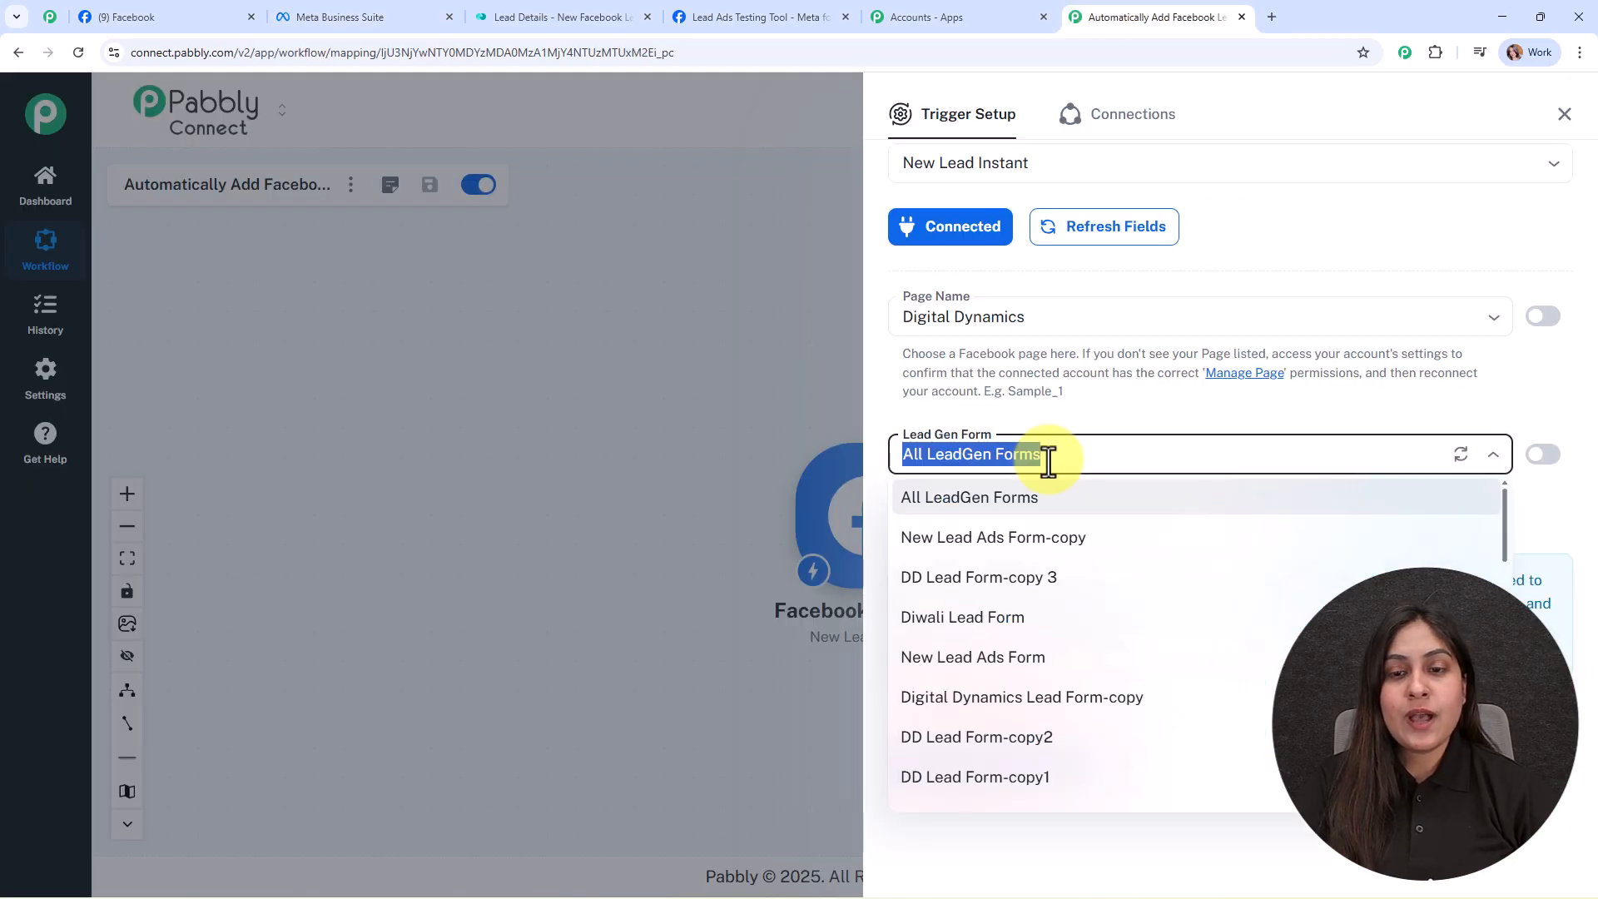
{"action": "left_click", "coordinate": [1064, 659]}
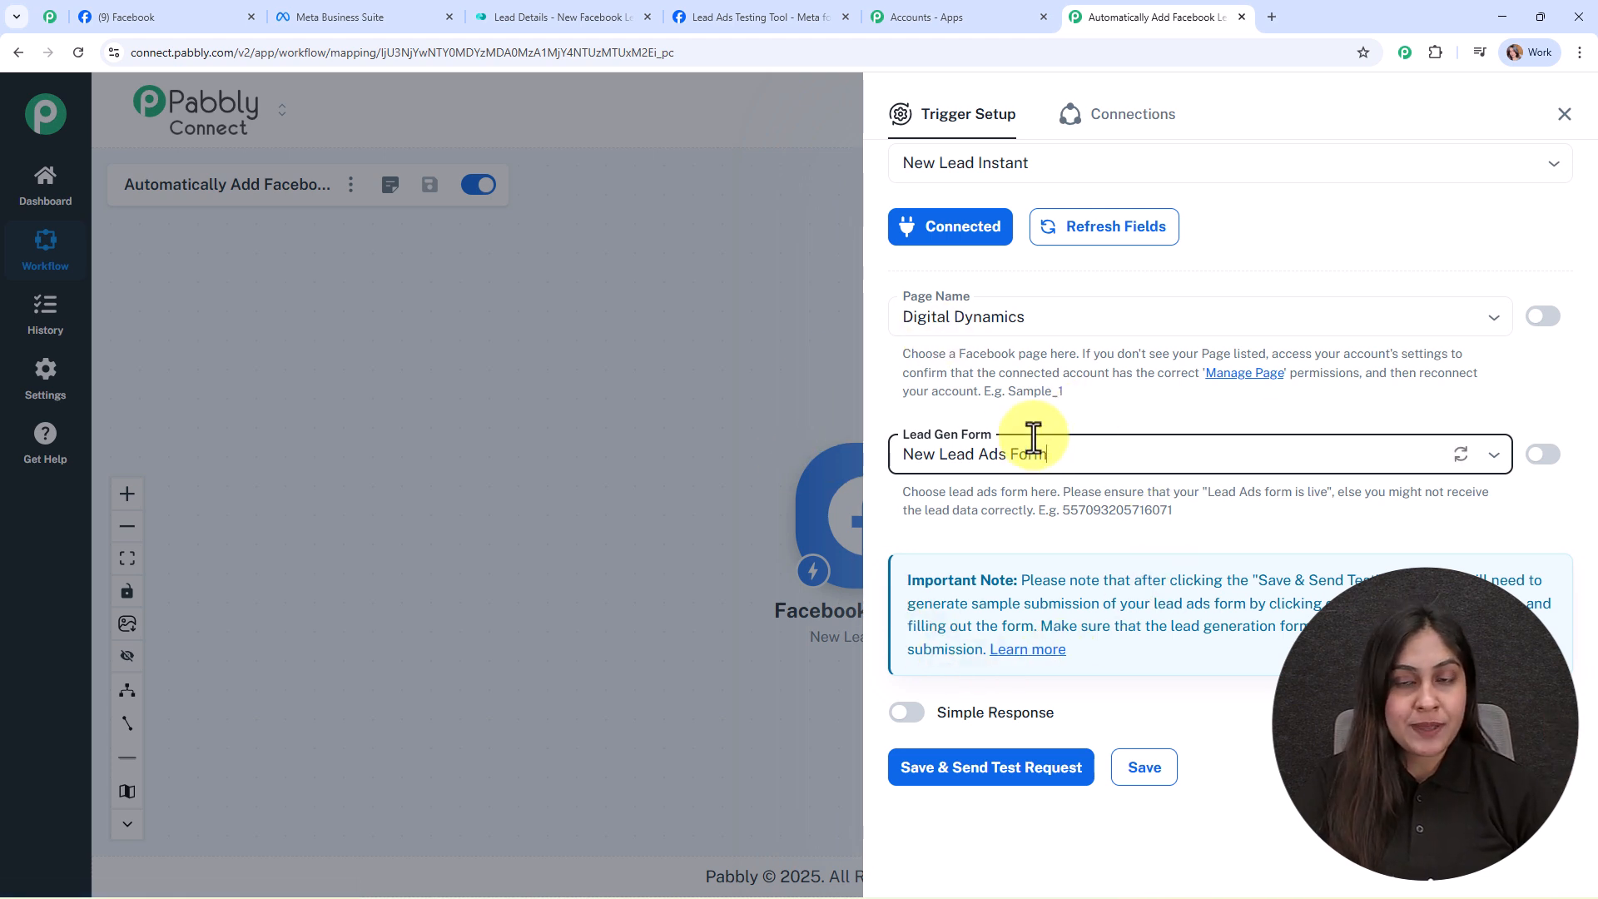
{"action": "left_click", "coordinate": [1174, 446]}
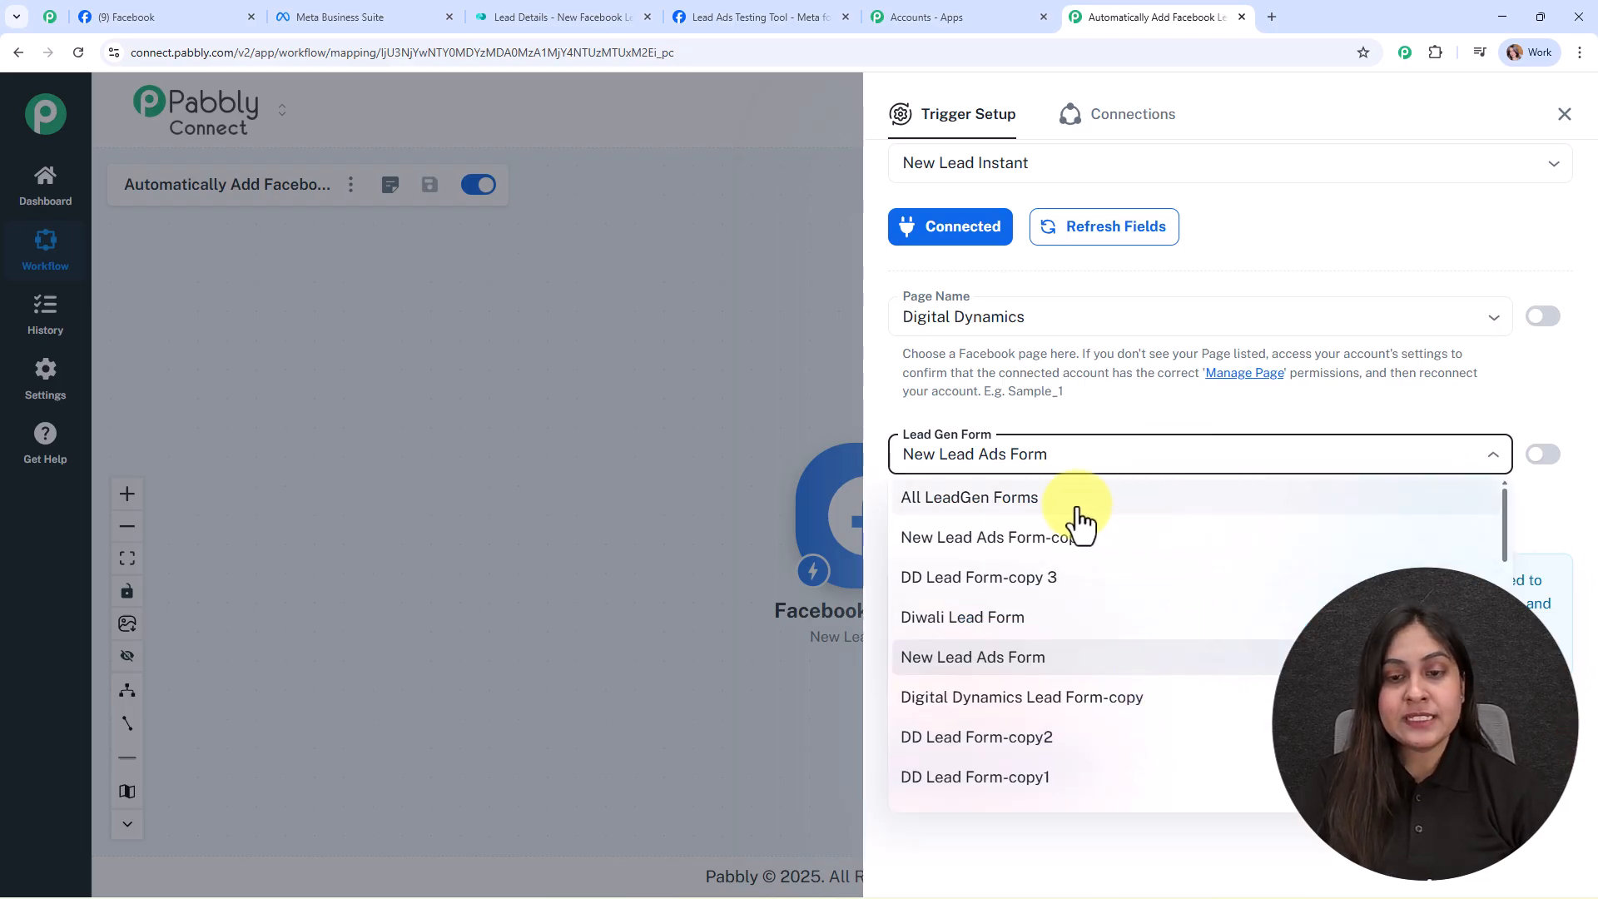
{"action": "left_click", "coordinate": [1070, 413]}
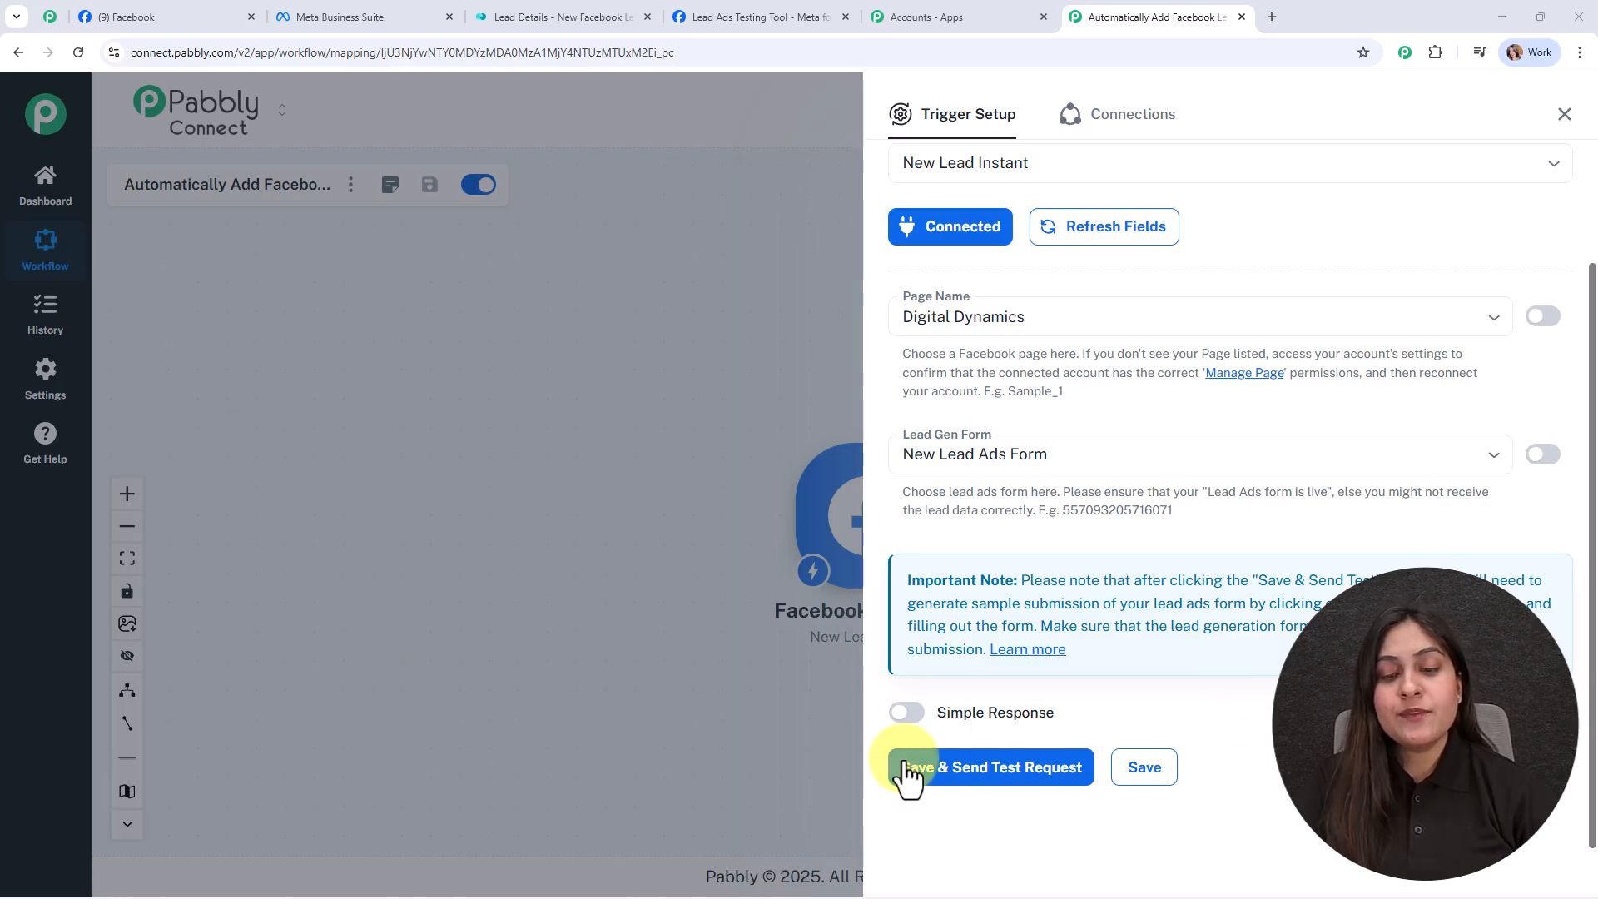
{"action": "left_click", "coordinate": [907, 713]}
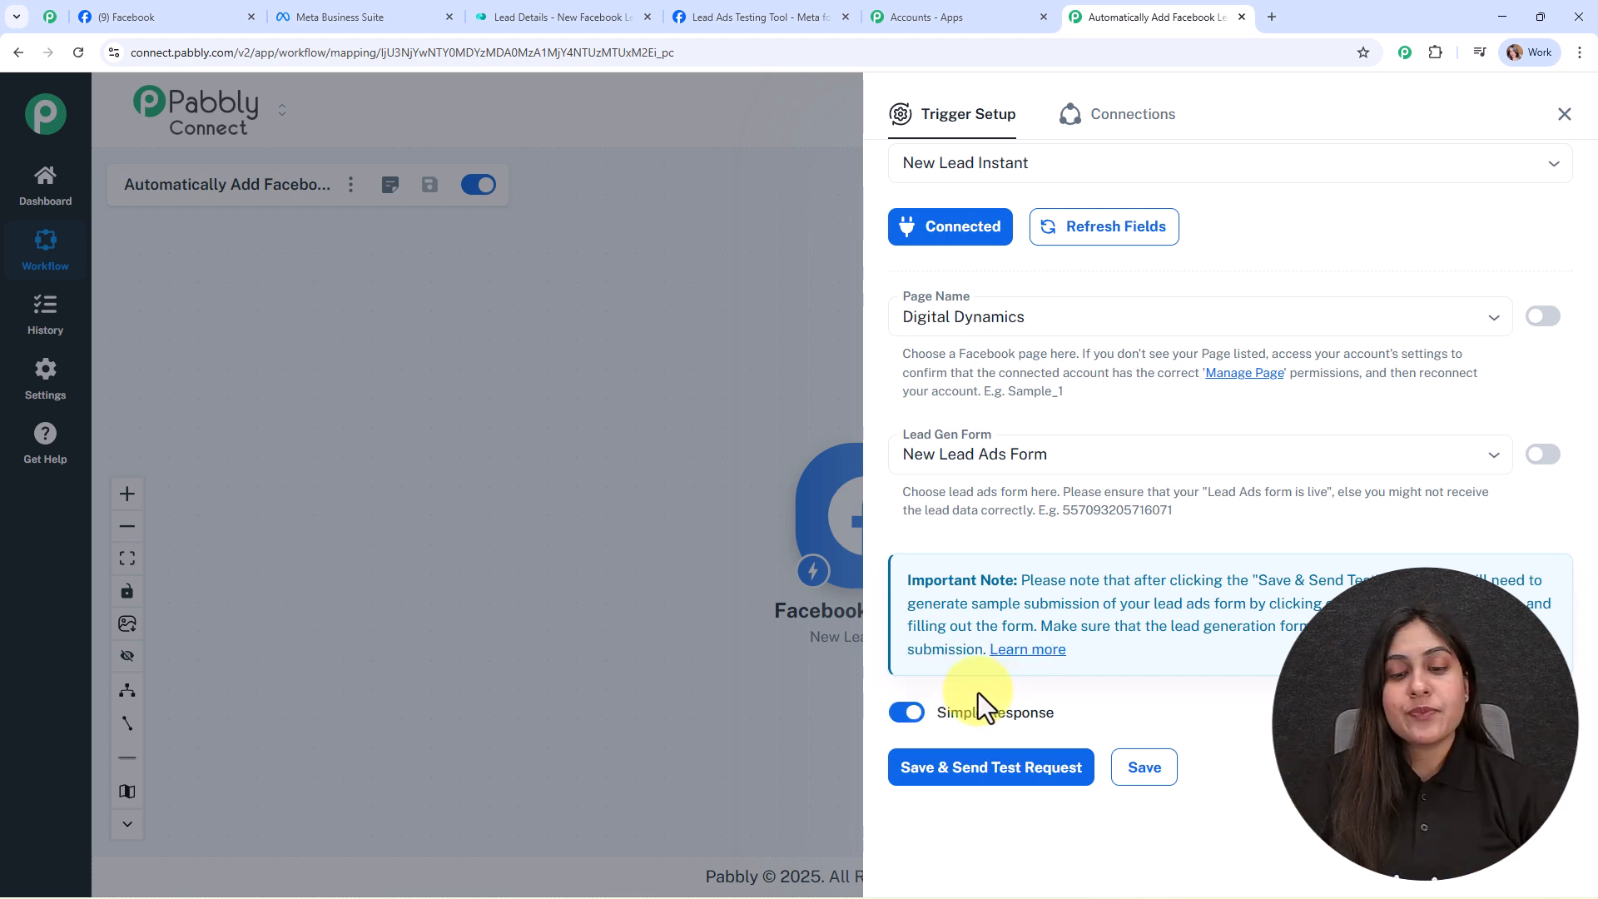
{"action": "left_click", "coordinate": [997, 769]}
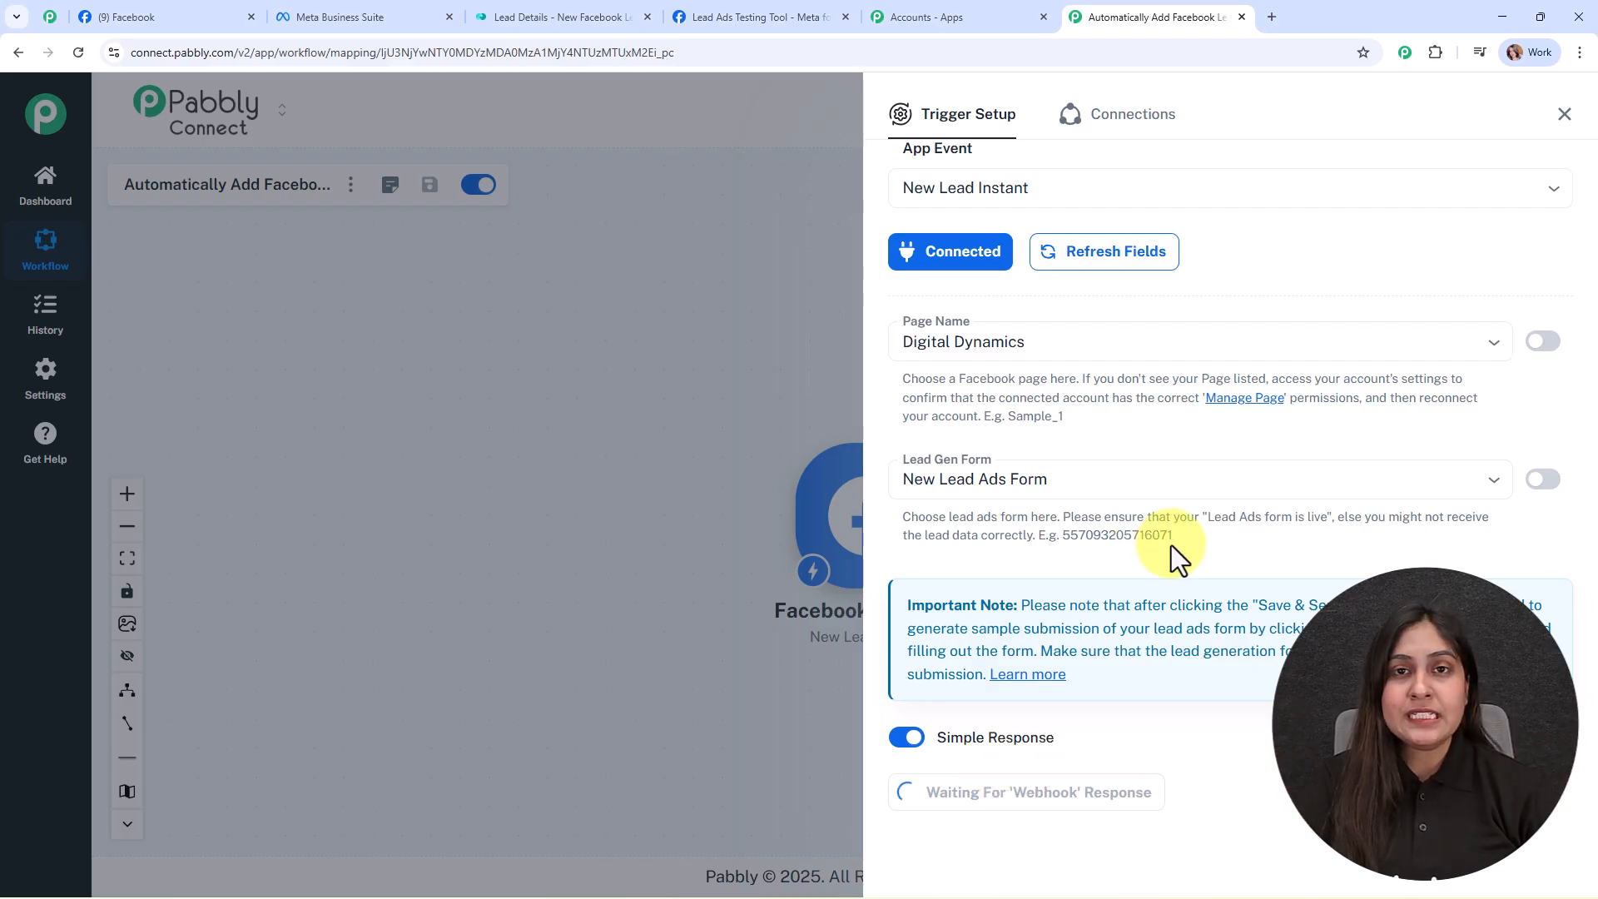
Step: In the Lead Ads Testing Tool, delete the existing test lead and reload the page
{"action": "left_click", "coordinate": [749, 15]}
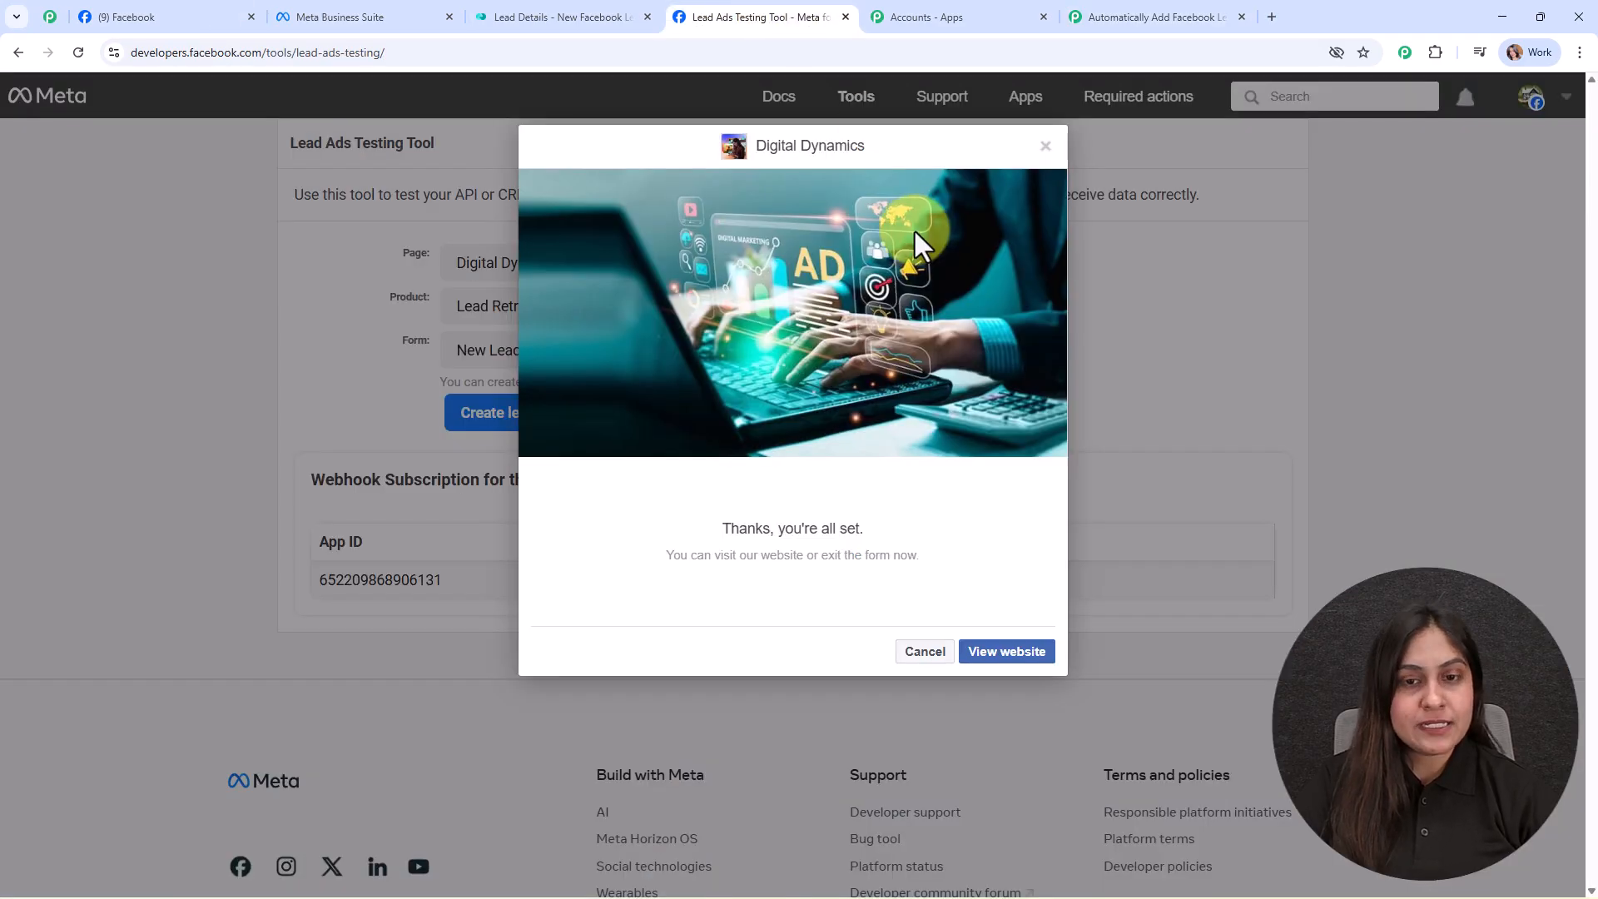
{"action": "left_click", "coordinate": [1047, 150]}
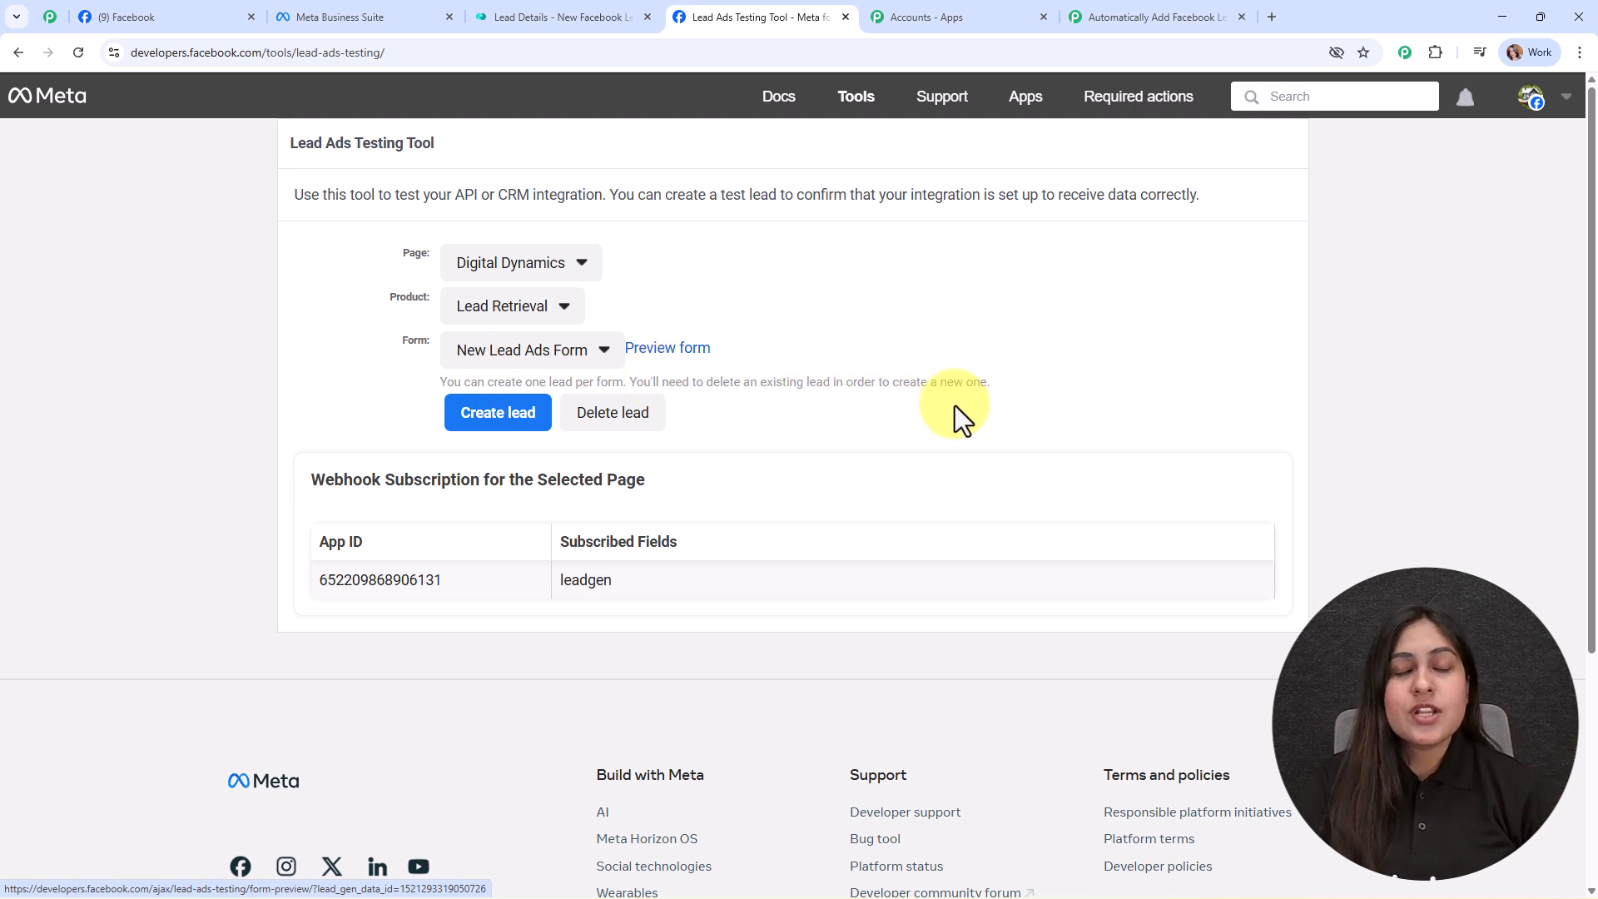
{"action": "left_click", "coordinate": [606, 416]}
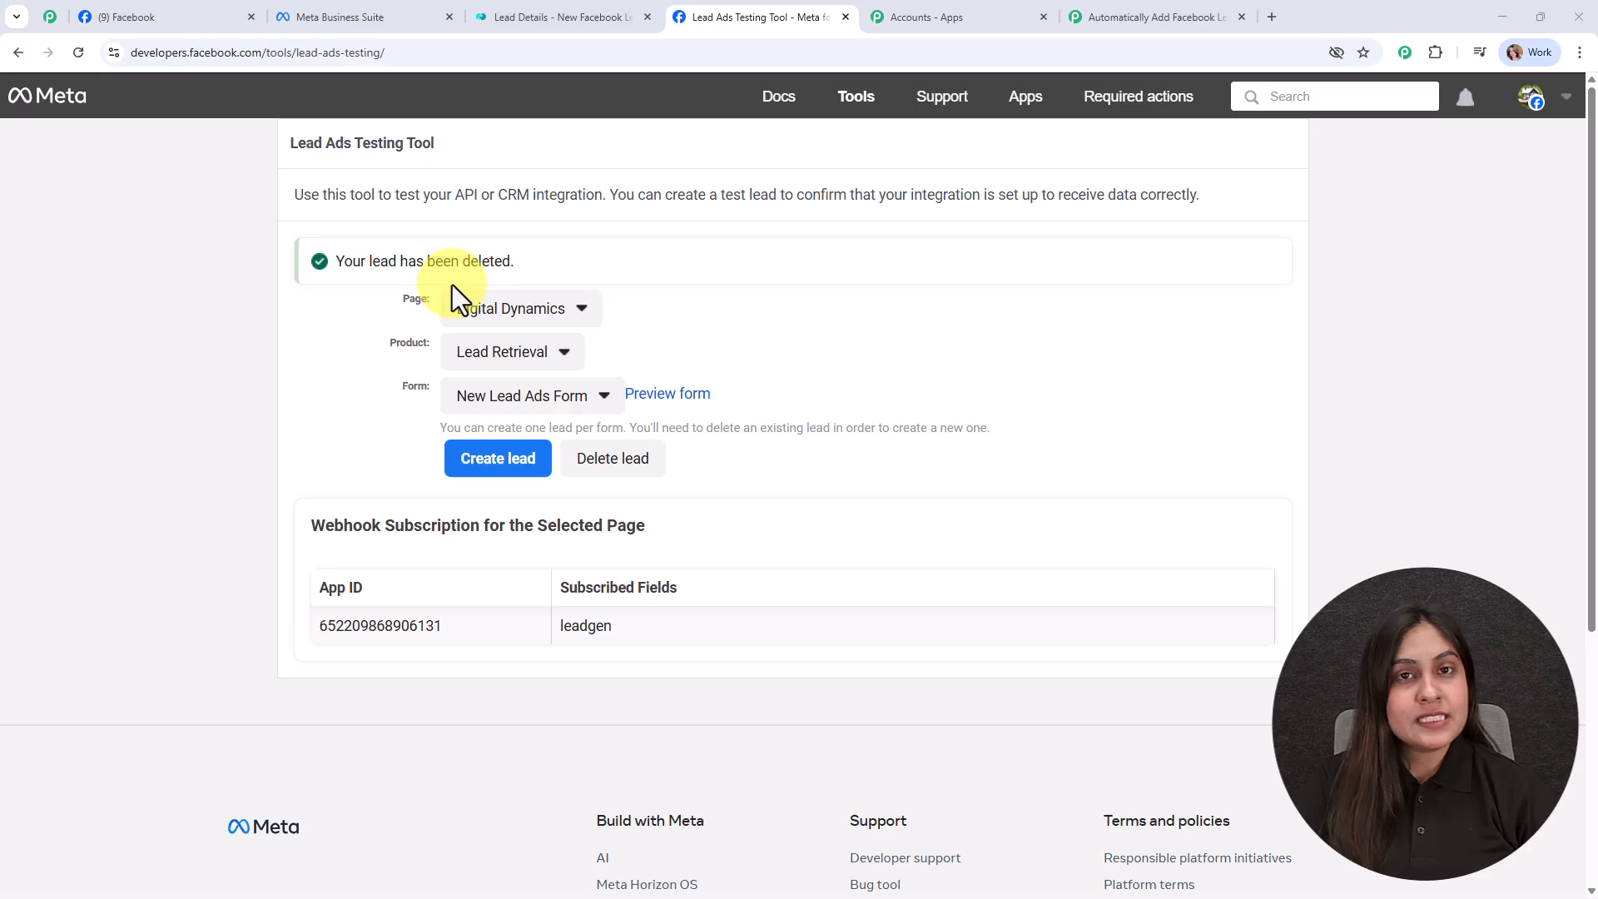
{"action": "left_click", "coordinate": [82, 60]}
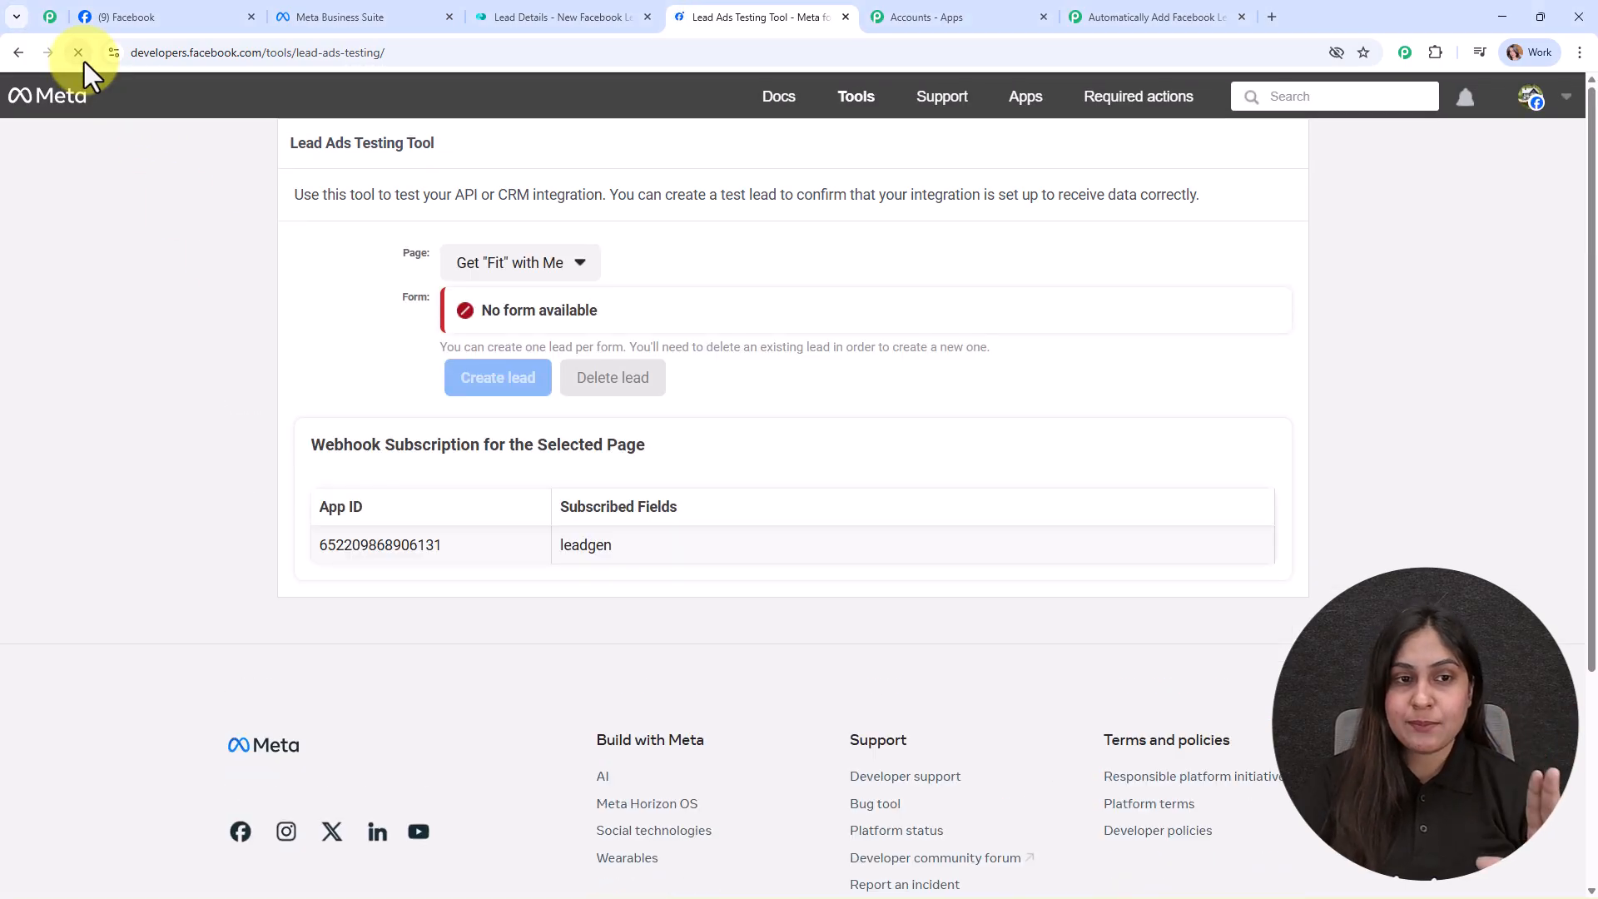
Step: Select page Digital Dynamics, product Lead Retrieval and form New Lead Ads Form, then preview the form
{"action": "left_click", "coordinate": [583, 274]}
{"action": "scroll", "coordinate": [533, 624], "scroll_direction": "down", "scroll_amount": 5}
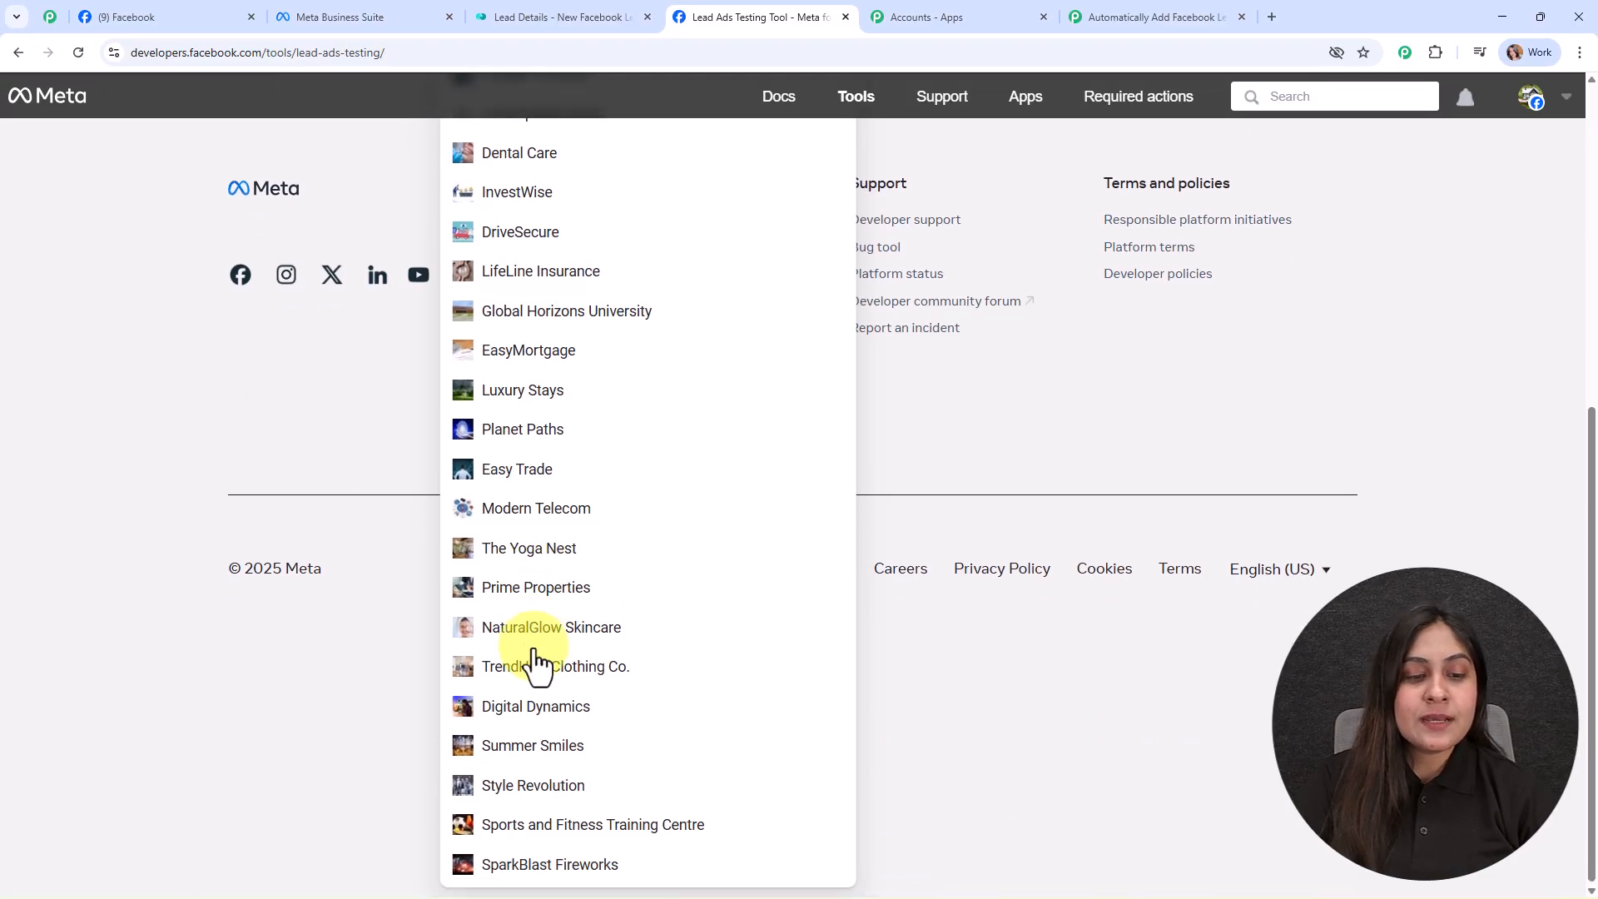
{"action": "left_click", "coordinate": [541, 709]}
{"action": "scroll", "coordinate": [524, 633], "scroll_direction": "up", "scroll_amount": 3}
{"action": "left_click", "coordinate": [475, 311]}
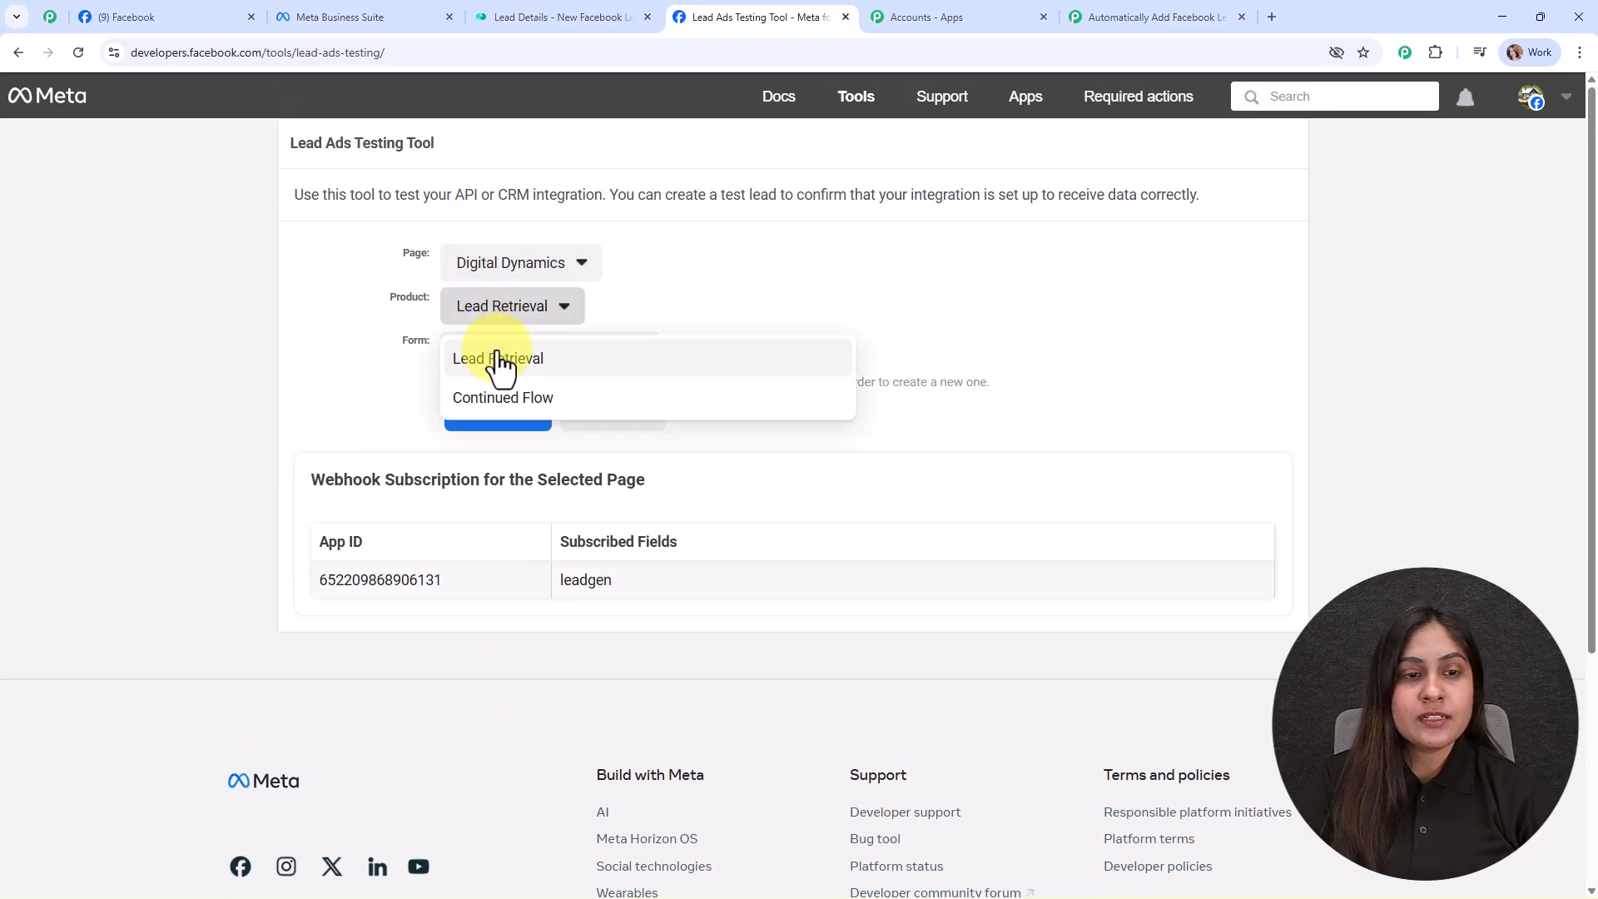
{"action": "left_click", "coordinate": [500, 360]}
{"action": "left_click", "coordinate": [499, 356]}
{"action": "left_click", "coordinate": [527, 464]}
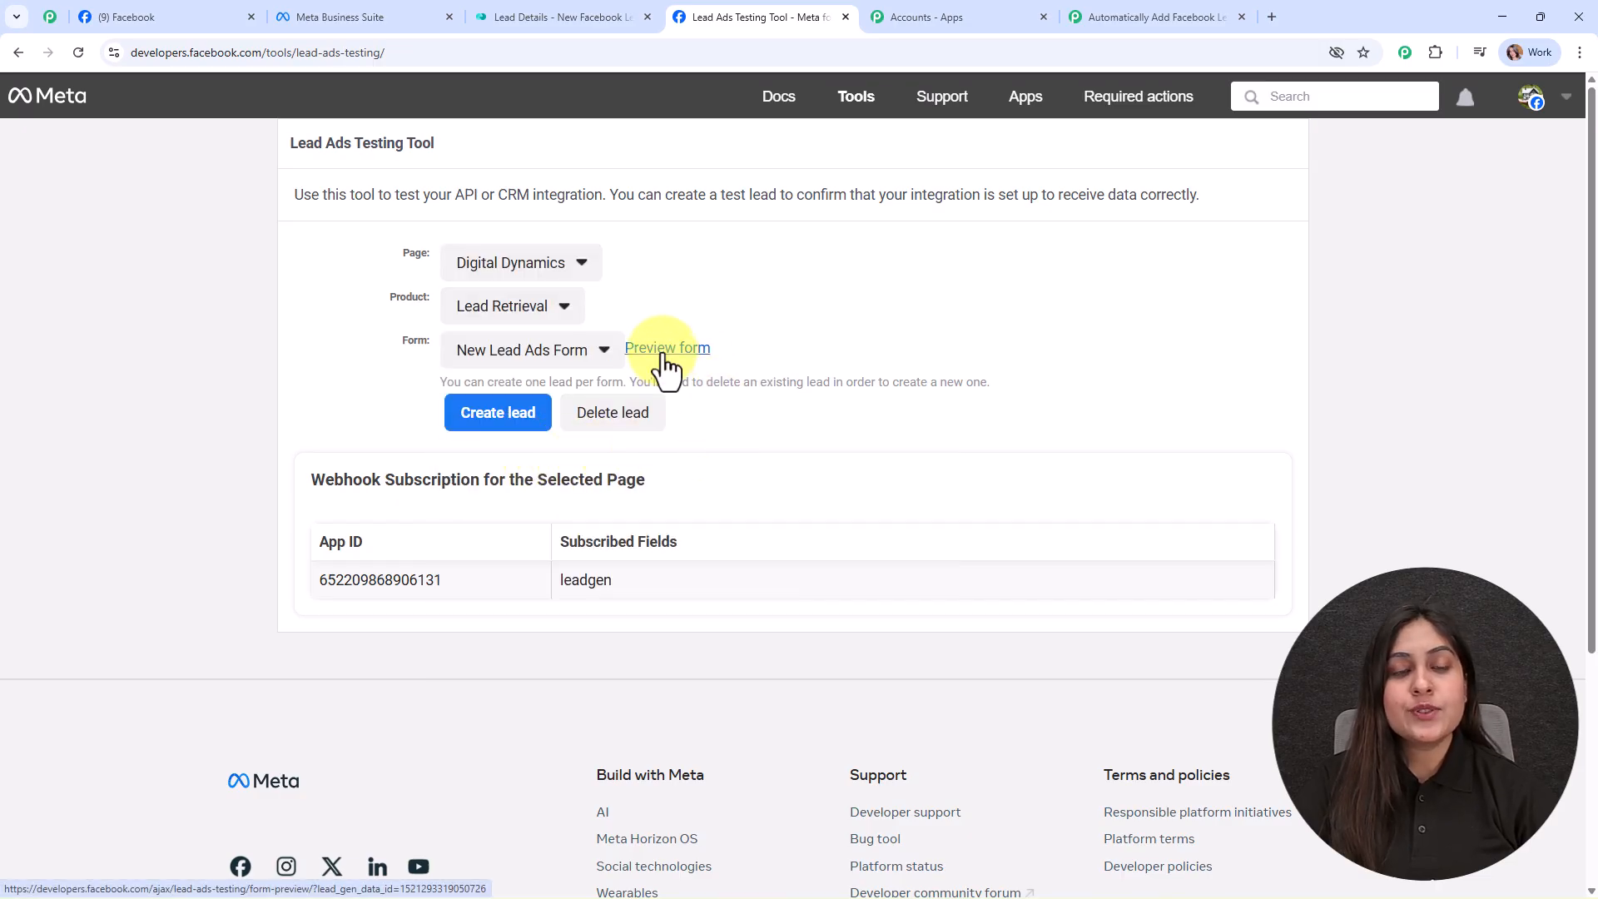
{"action": "left_click", "coordinate": [665, 350]}
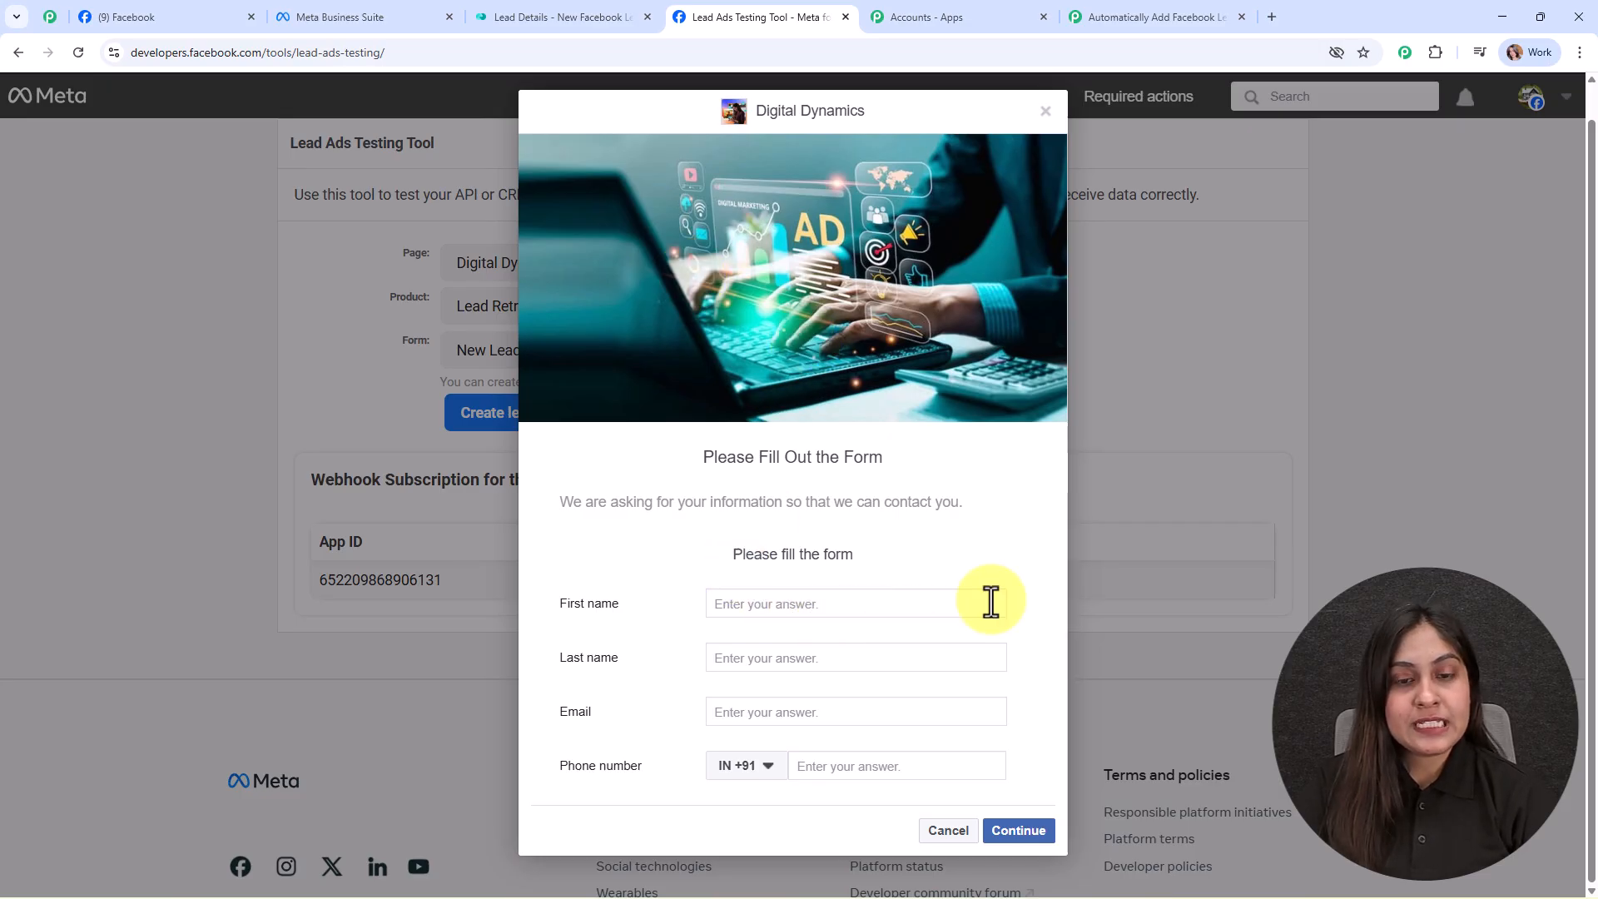
Step: Fill in first name Test, last name User, a test e-mail and phone, and submit the lead
{"action": "left_click", "coordinate": [743, 601]}
{"action": "type", "text": "Test"}
{"action": "left_click", "coordinate": [794, 650]}
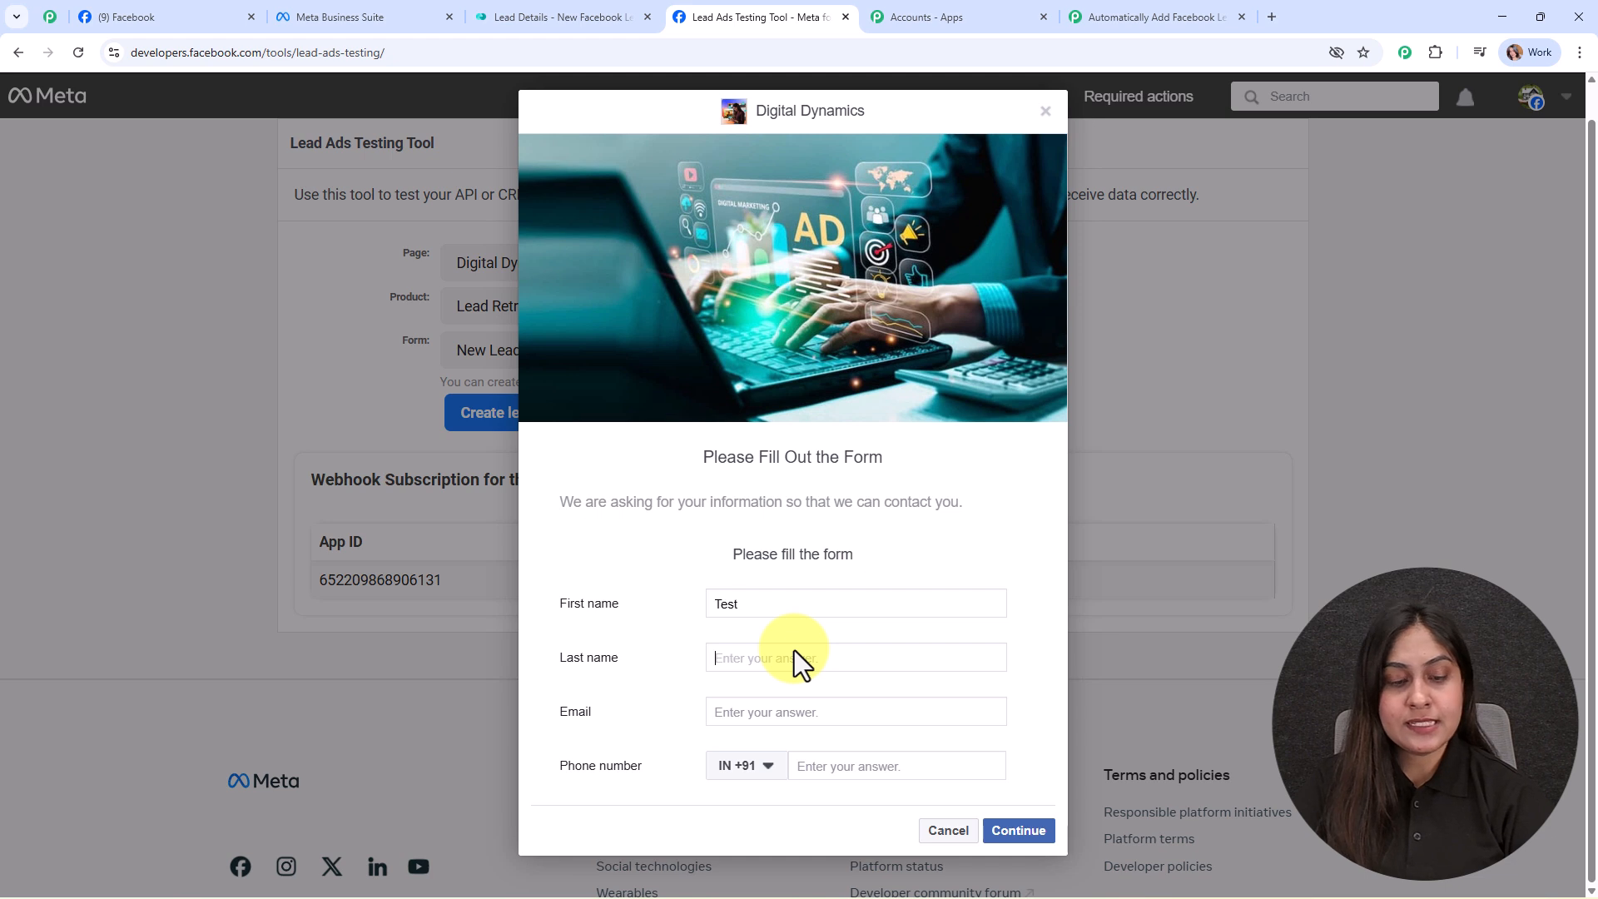
{"action": "type", "text": "User"}
{"action": "left_click", "coordinate": [807, 711]}
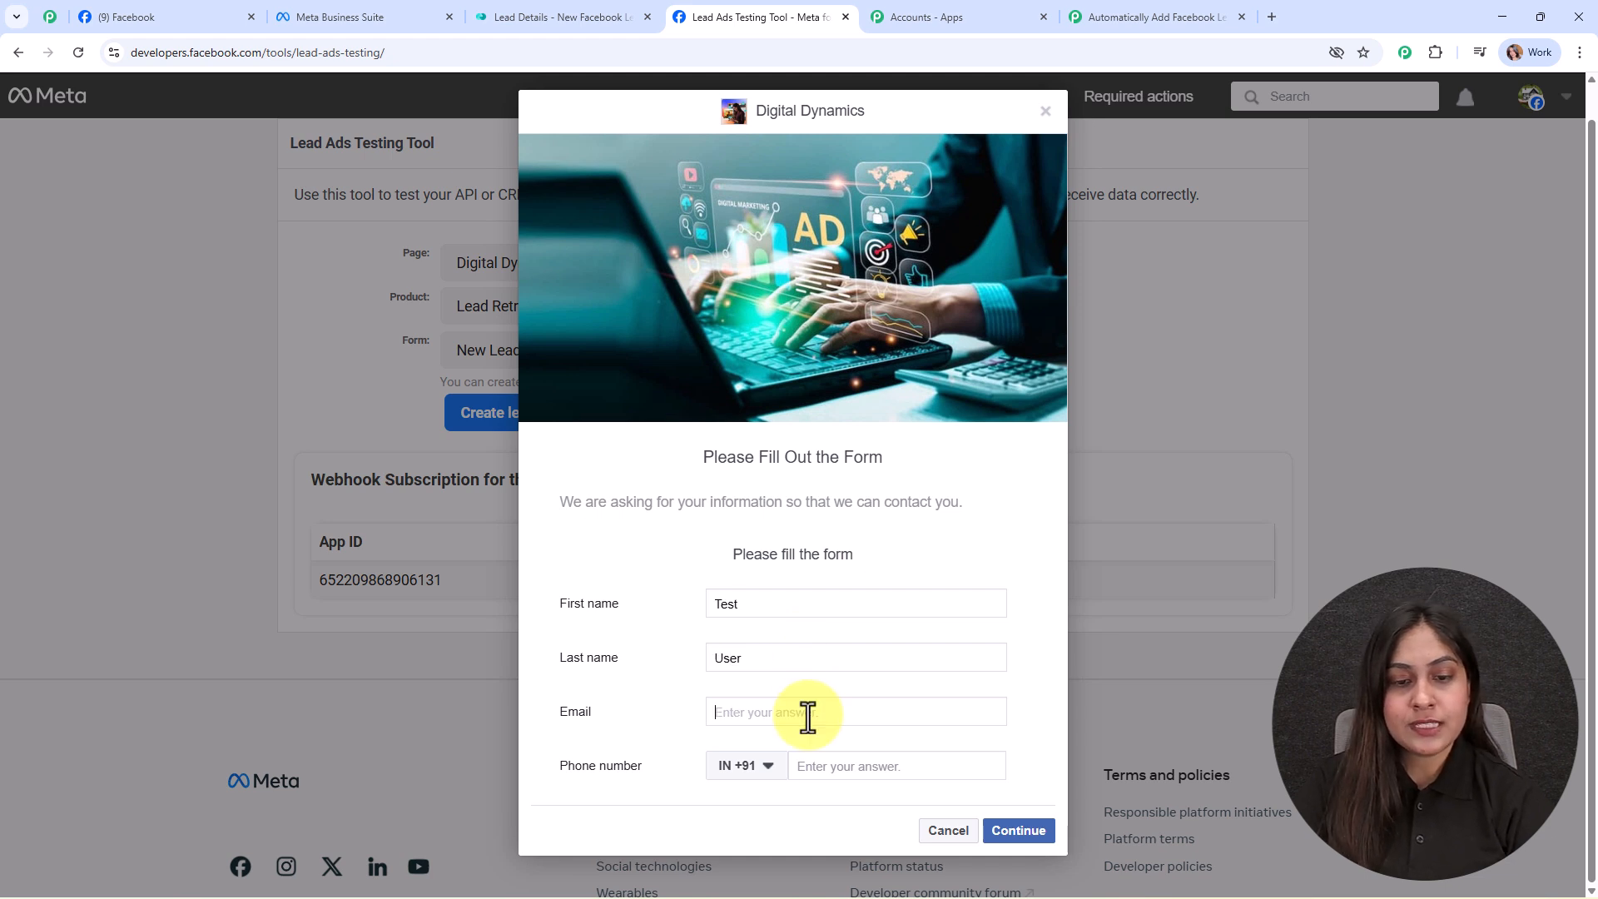
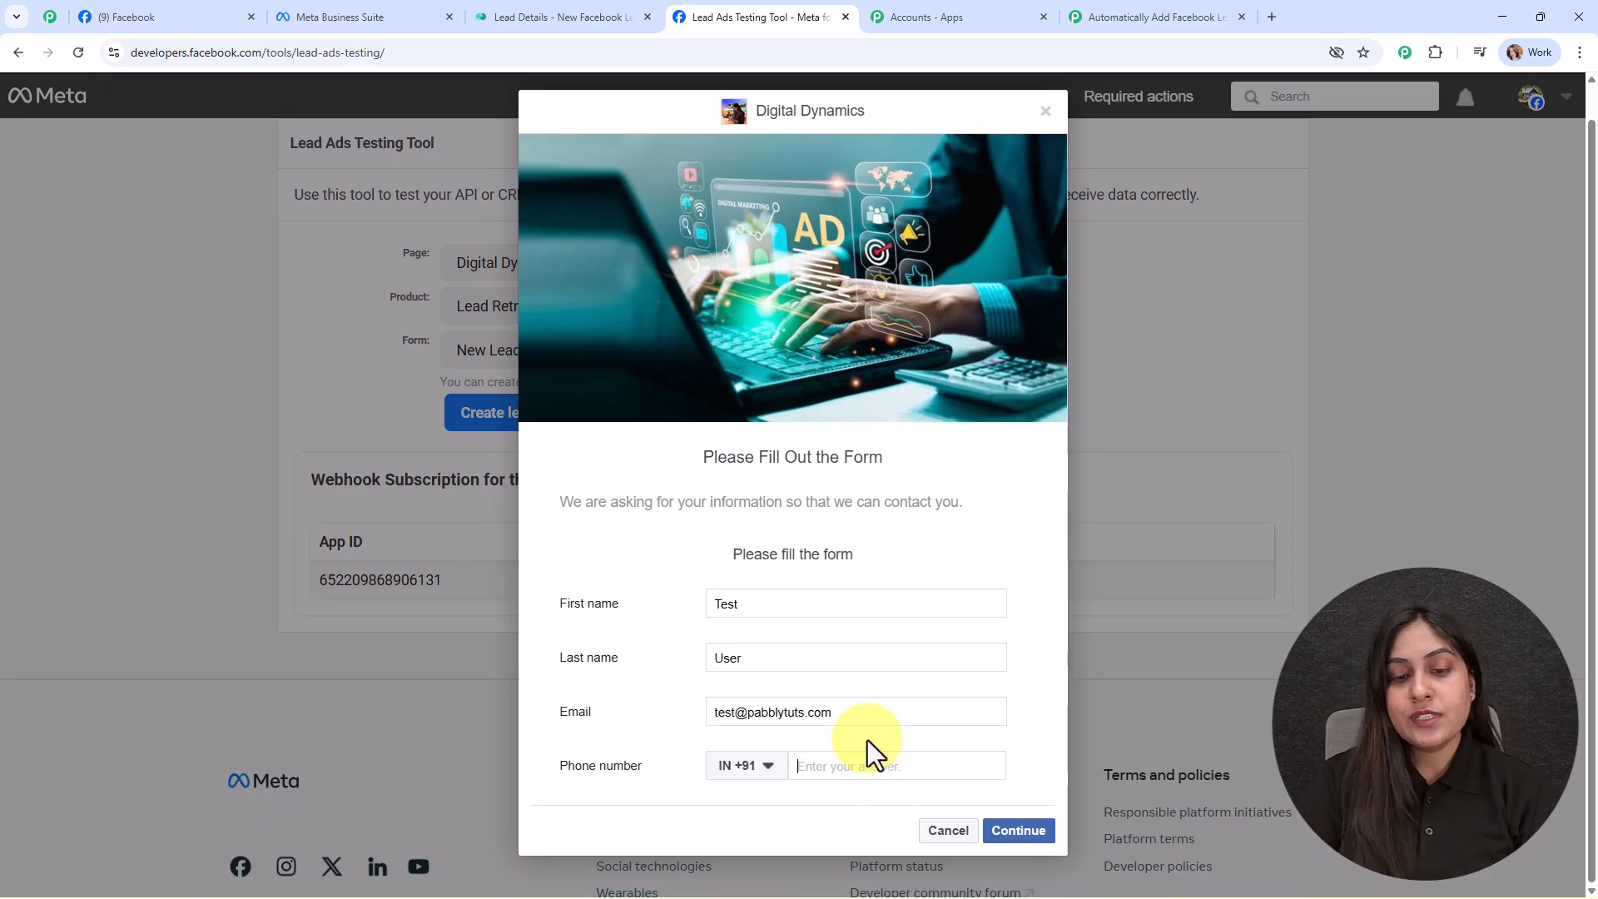
{"action": "type", "text": "99999 99999"}
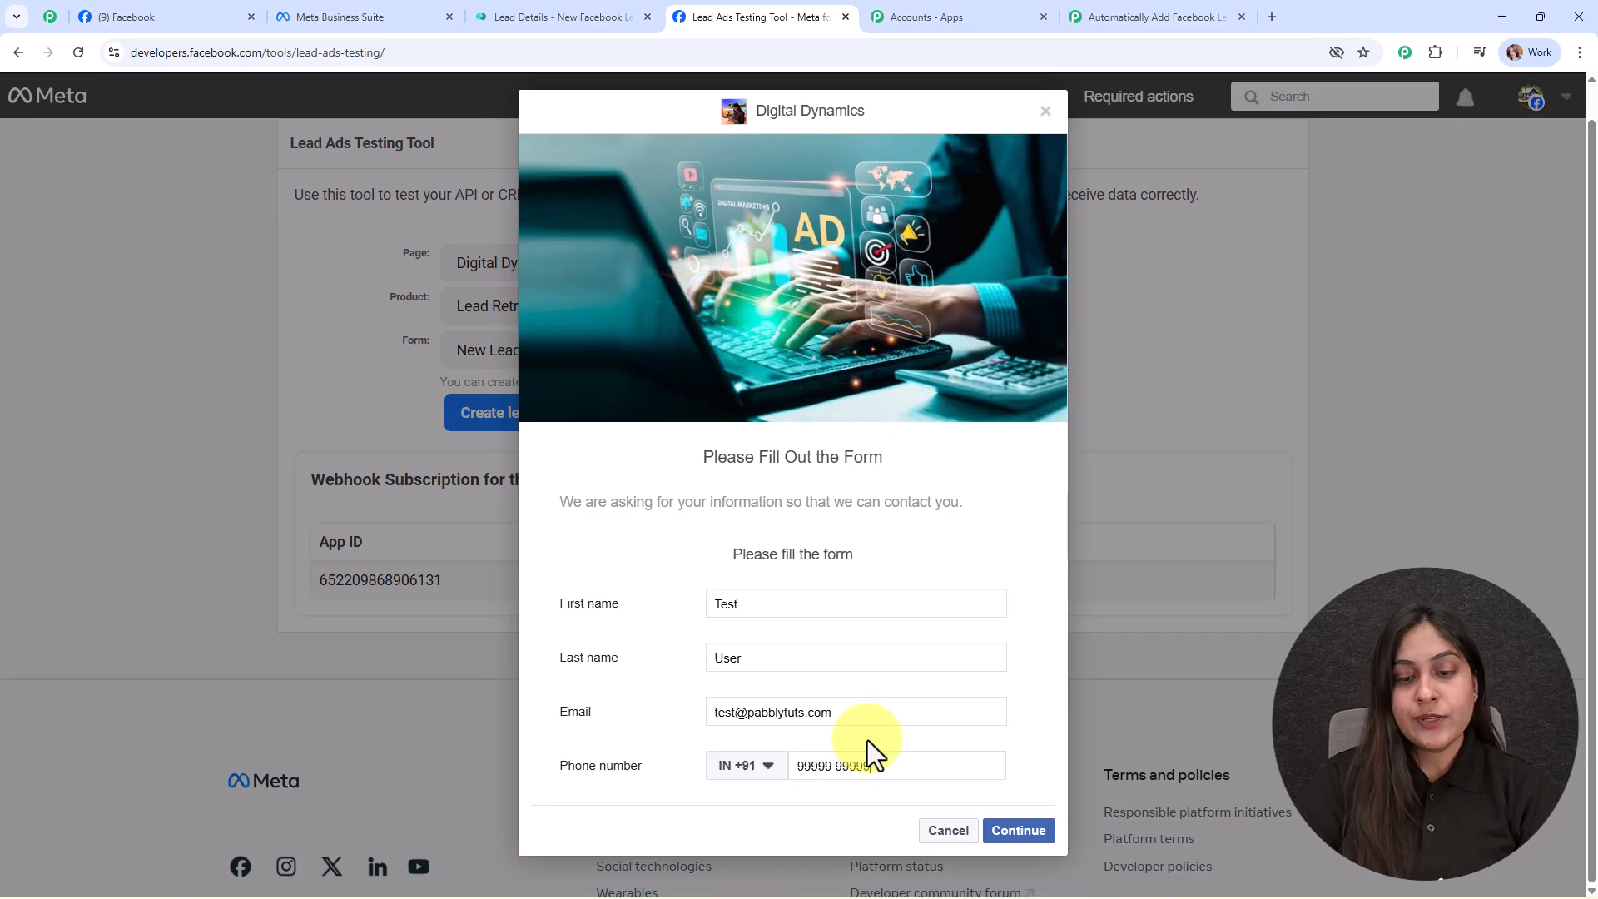
{"action": "left_click", "coordinate": [990, 836]}
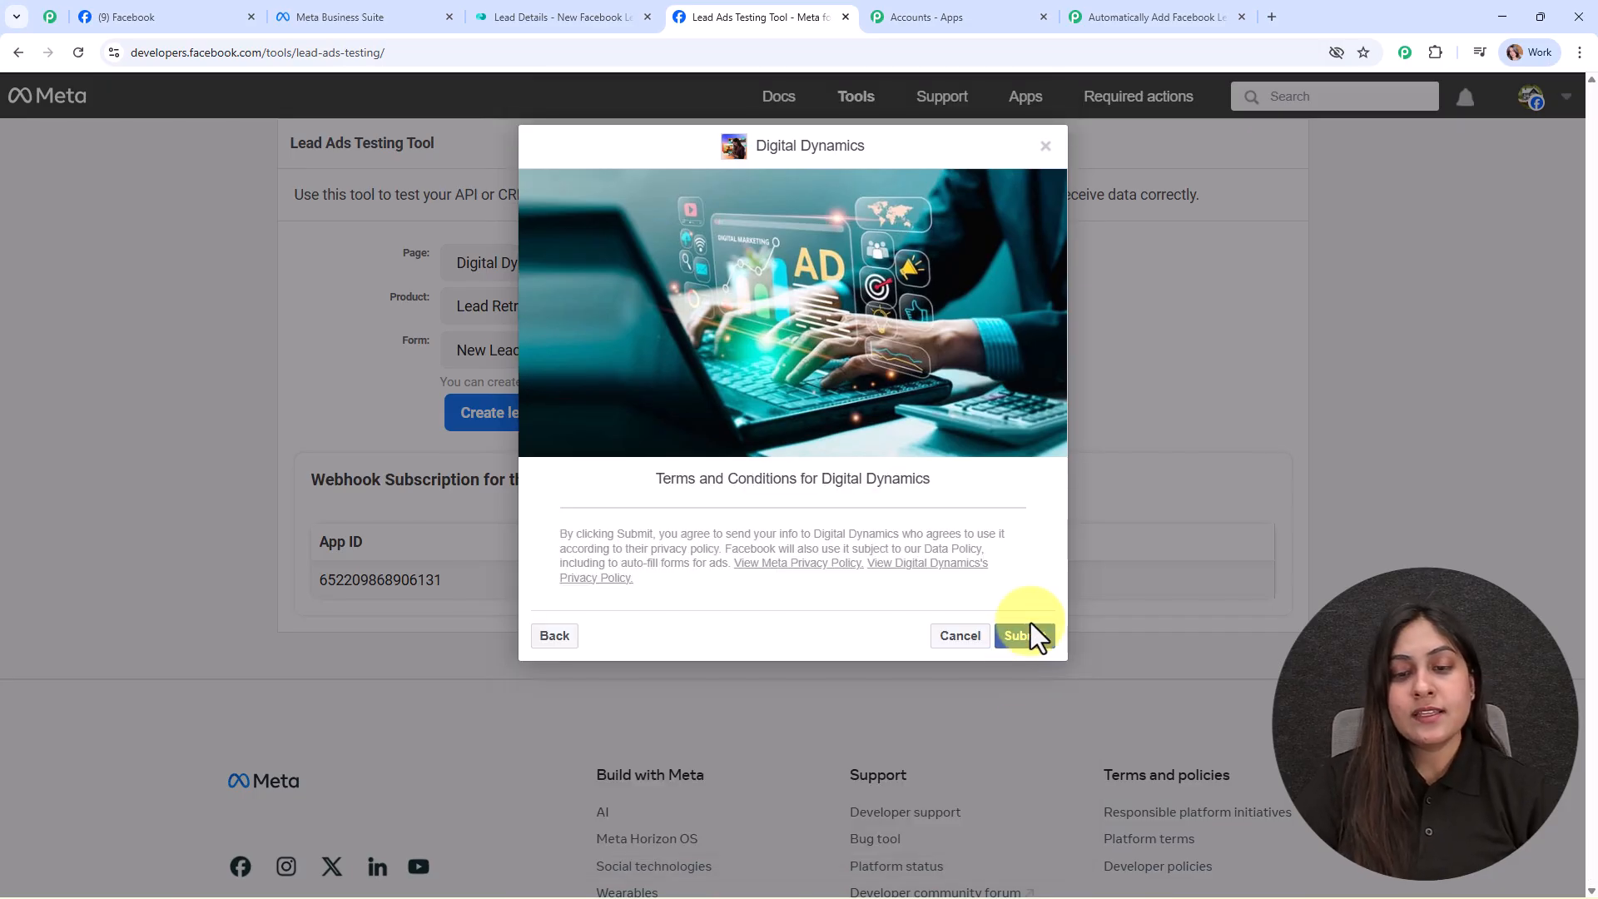
{"action": "left_click", "coordinate": [1033, 637]}
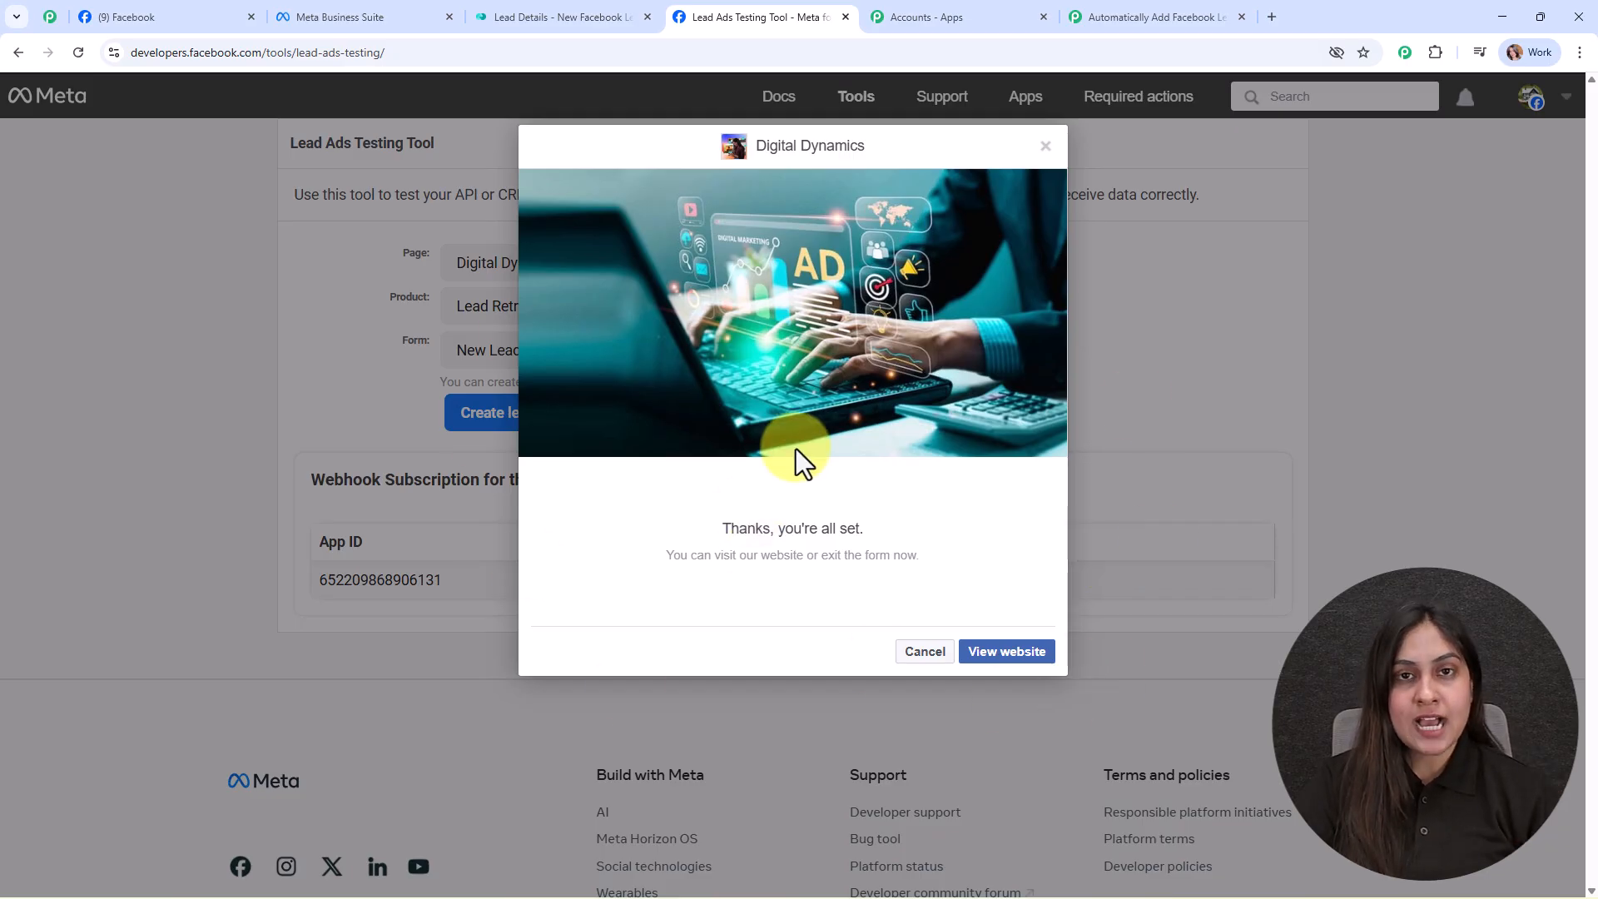
{"action": "left_click", "coordinate": [1069, 4]}
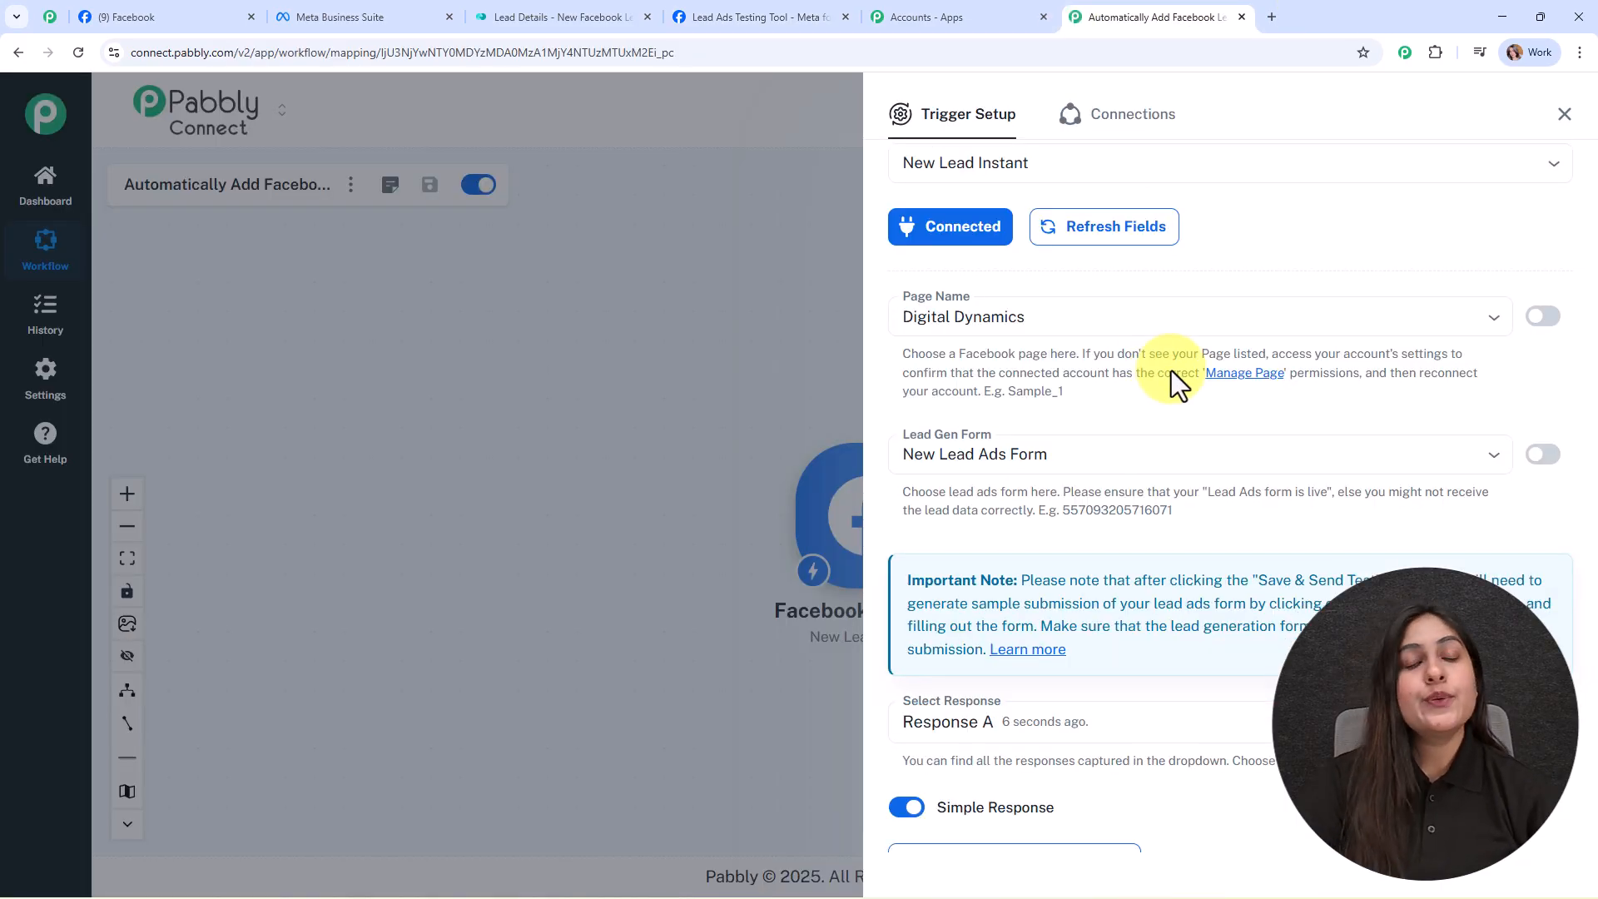
Step: Review the captured name, e-mail and phone, close the trigger panel, and move the Facebook step left
{"action": "scroll", "coordinate": [1318, 454], "scroll_direction": "down", "scroll_amount": 8}
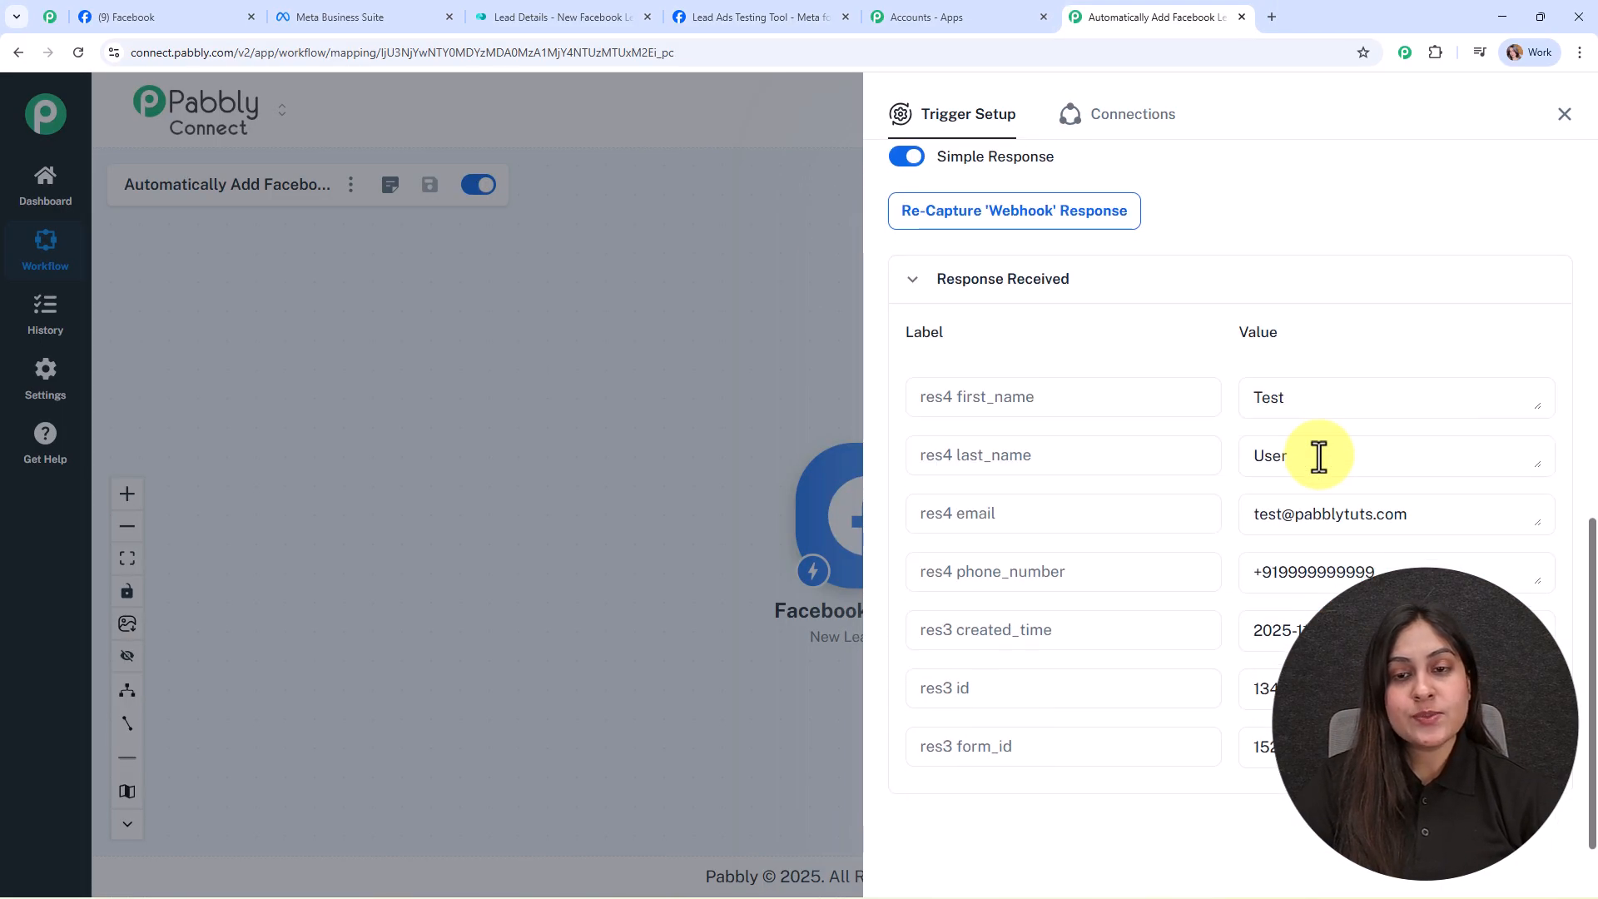
{"action": "scroll", "coordinate": [1398, 574], "scroll_direction": "down", "scroll_amount": 2}
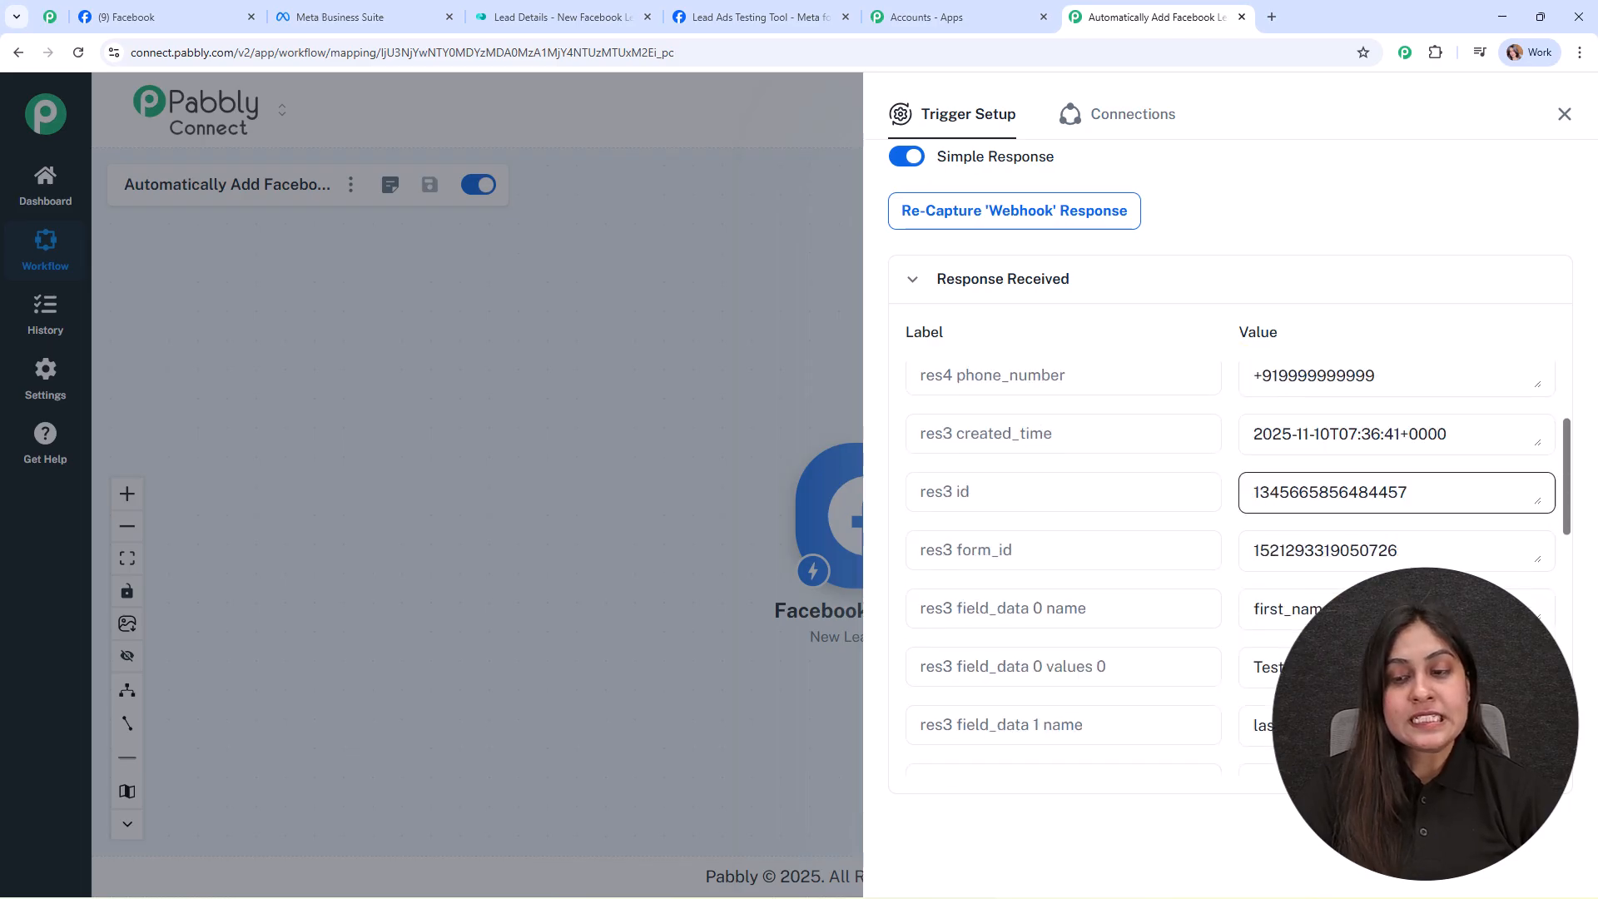
{"action": "scroll", "coordinate": [1398, 574], "scroll_direction": "down", "scroll_amount": 3}
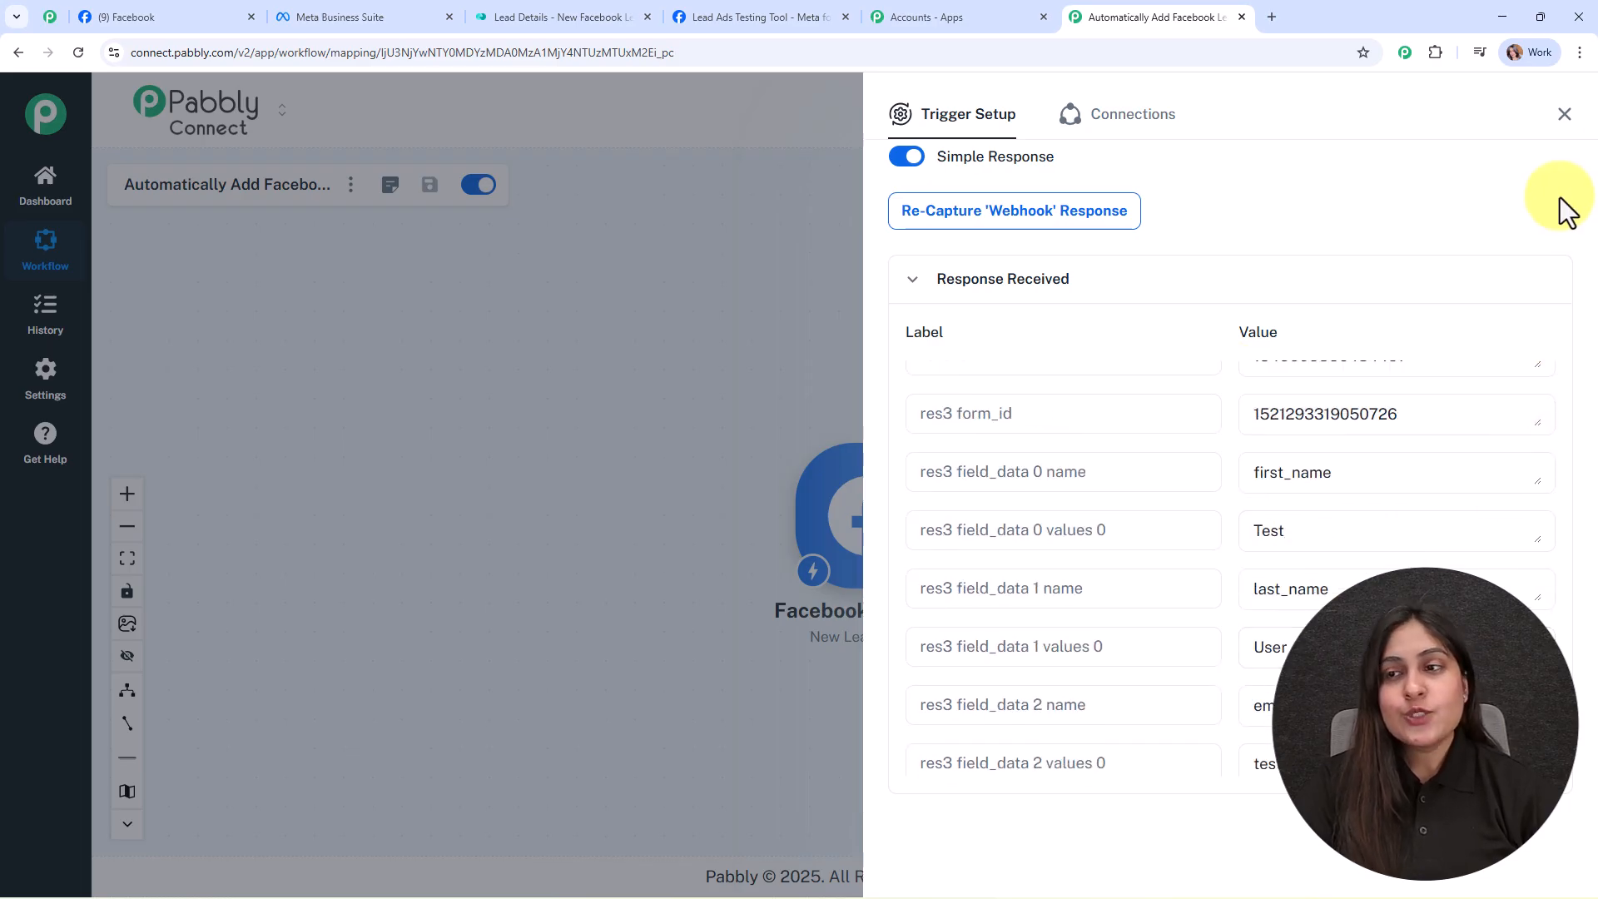
{"action": "left_click", "coordinate": [1565, 114]}
{"action": "left_click", "coordinate": [866, 566]}
{"action": "left_click_drag", "start_coordinate": [885, 546], "coordinate": [549, 456]}
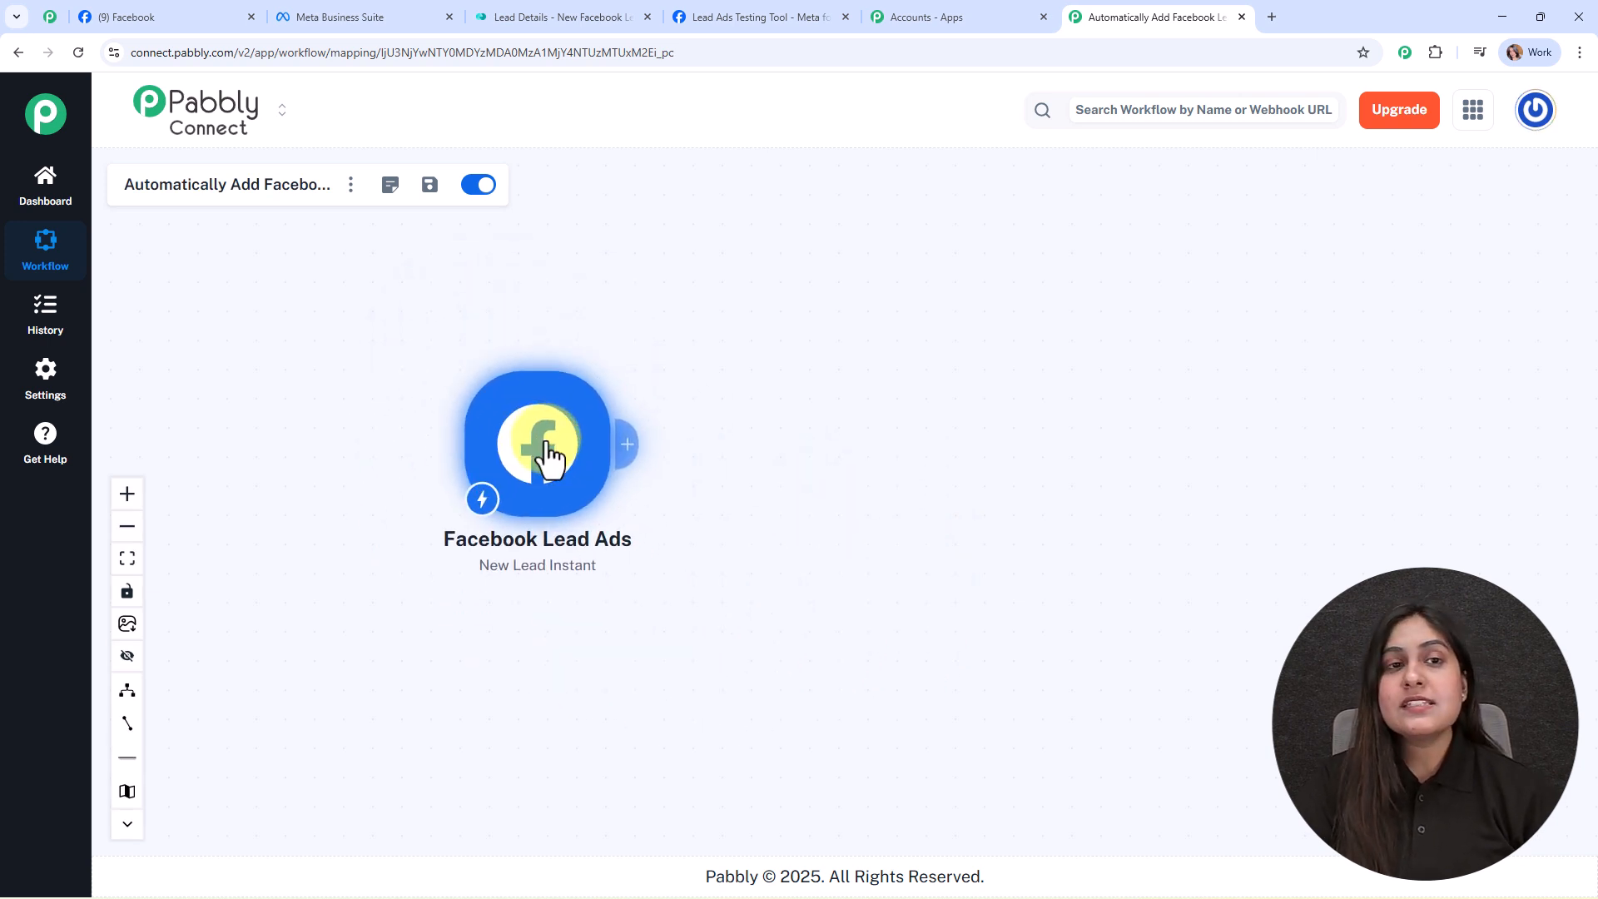
{"action": "left_click", "coordinate": [499, 17]}
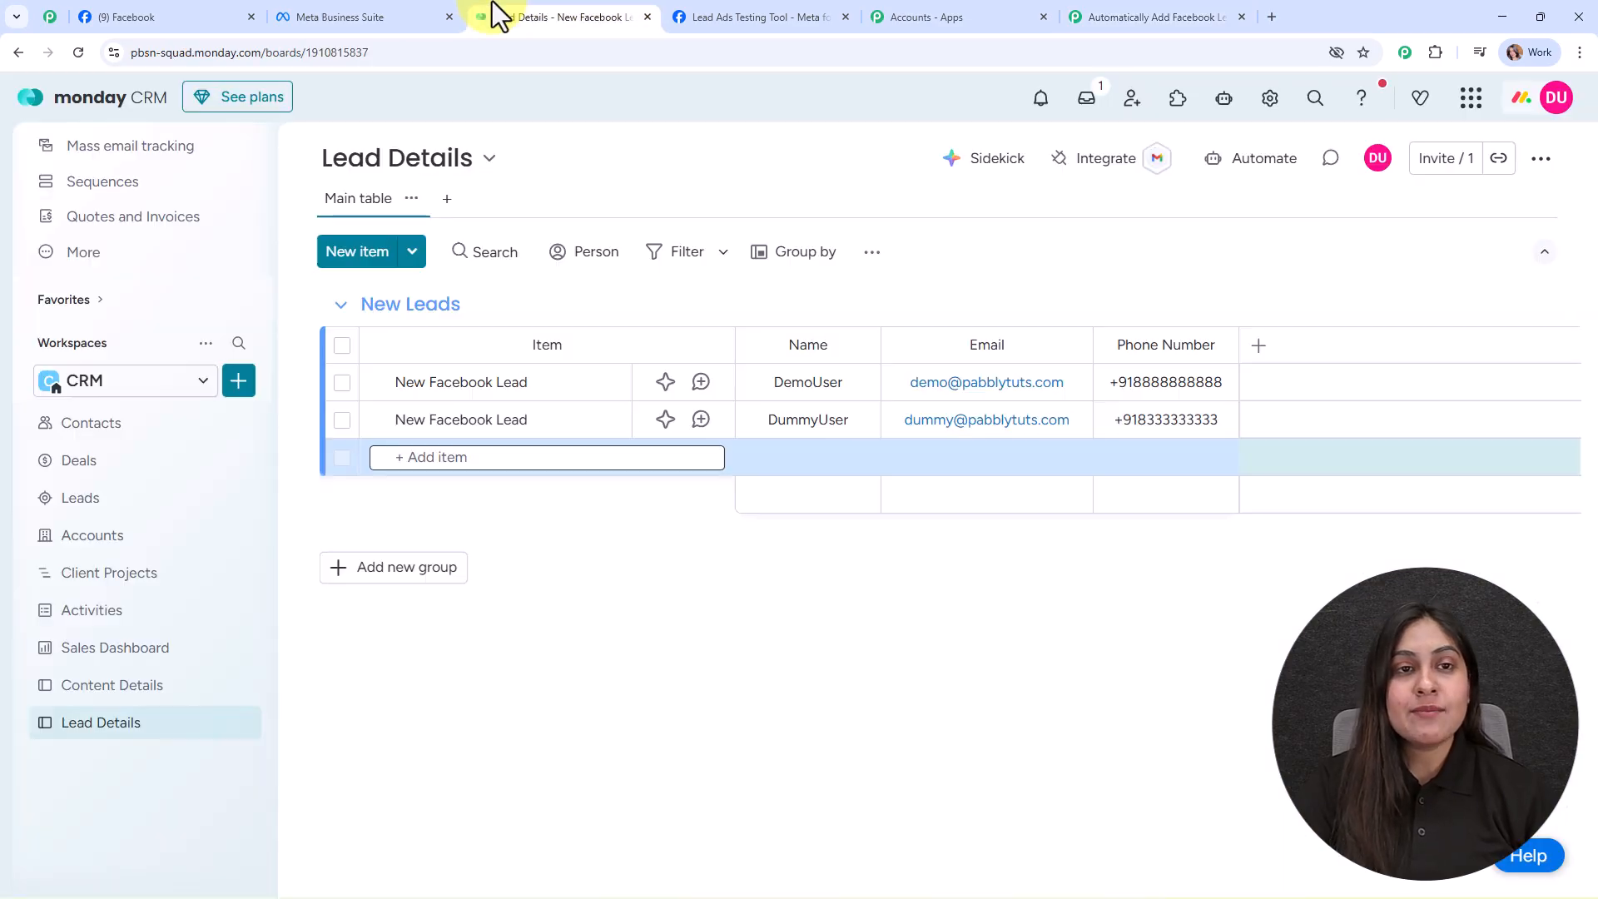
Step: Add a Monday.com action with the Create Item event and start a new Monday.com connection
{"action": "left_click", "coordinate": [1149, 15]}
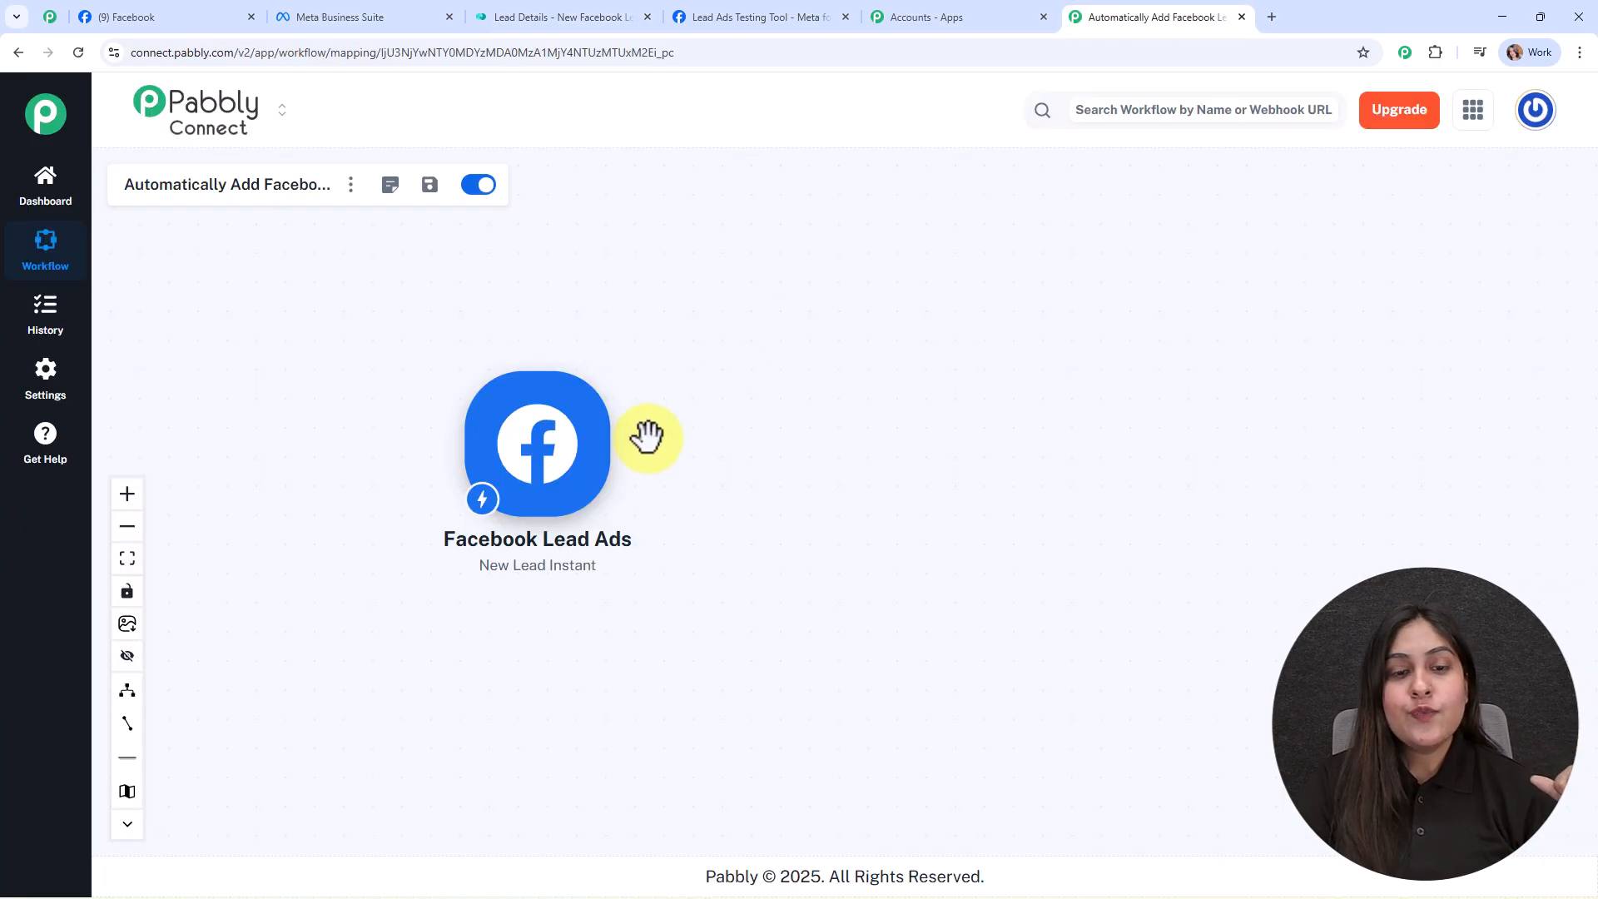
{"action": "left_click", "coordinate": [626, 449]}
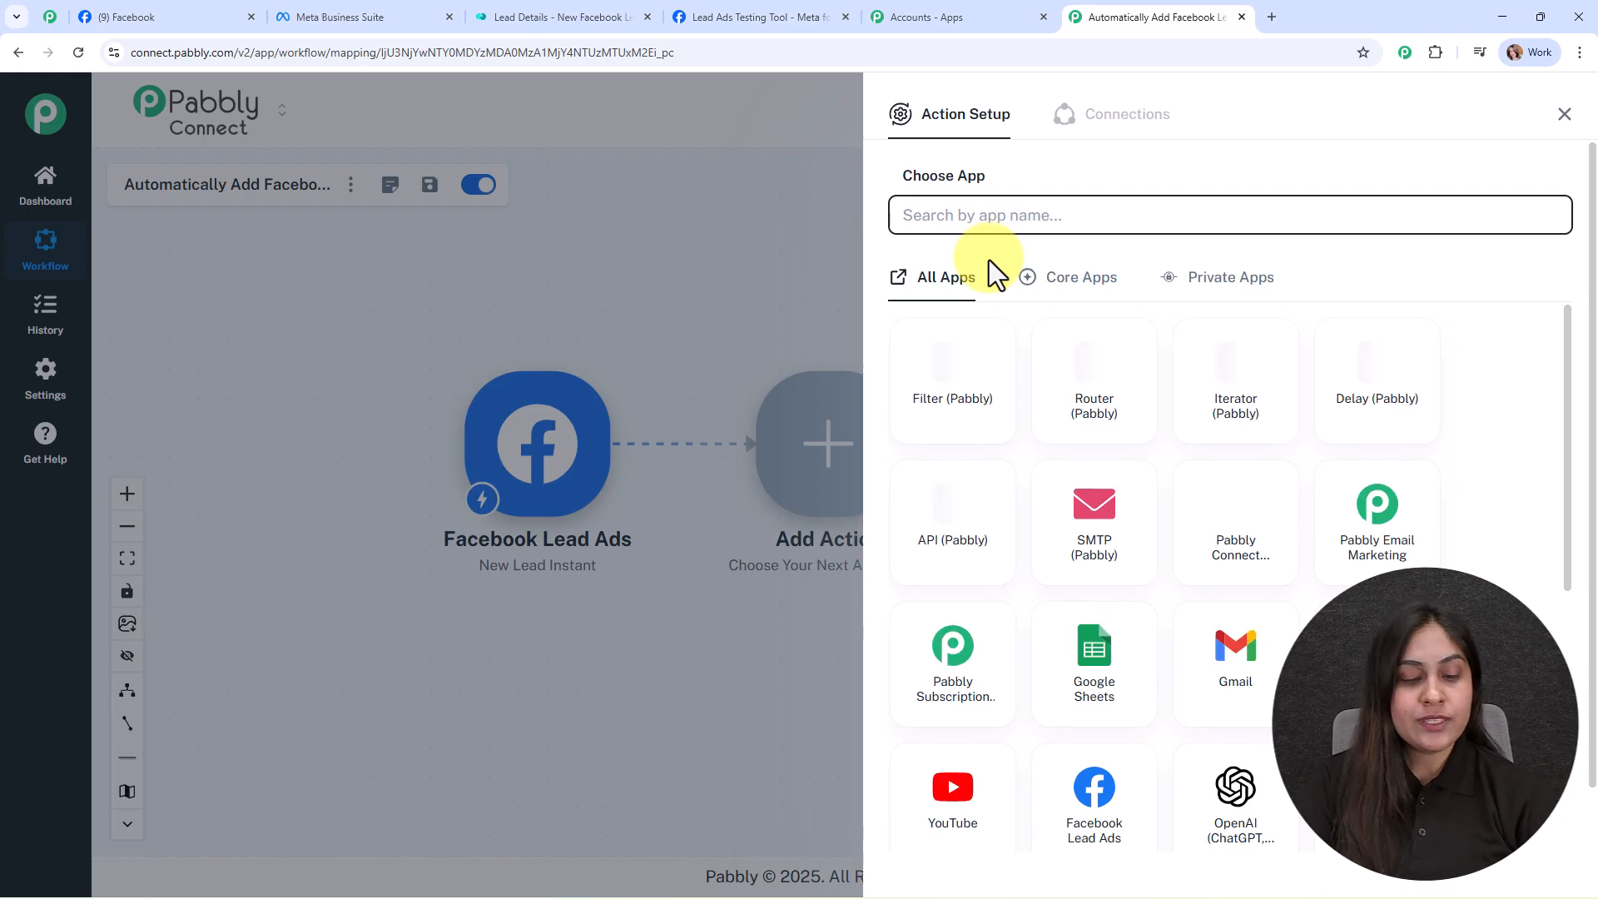
{"action": "type", "text": "mond"}
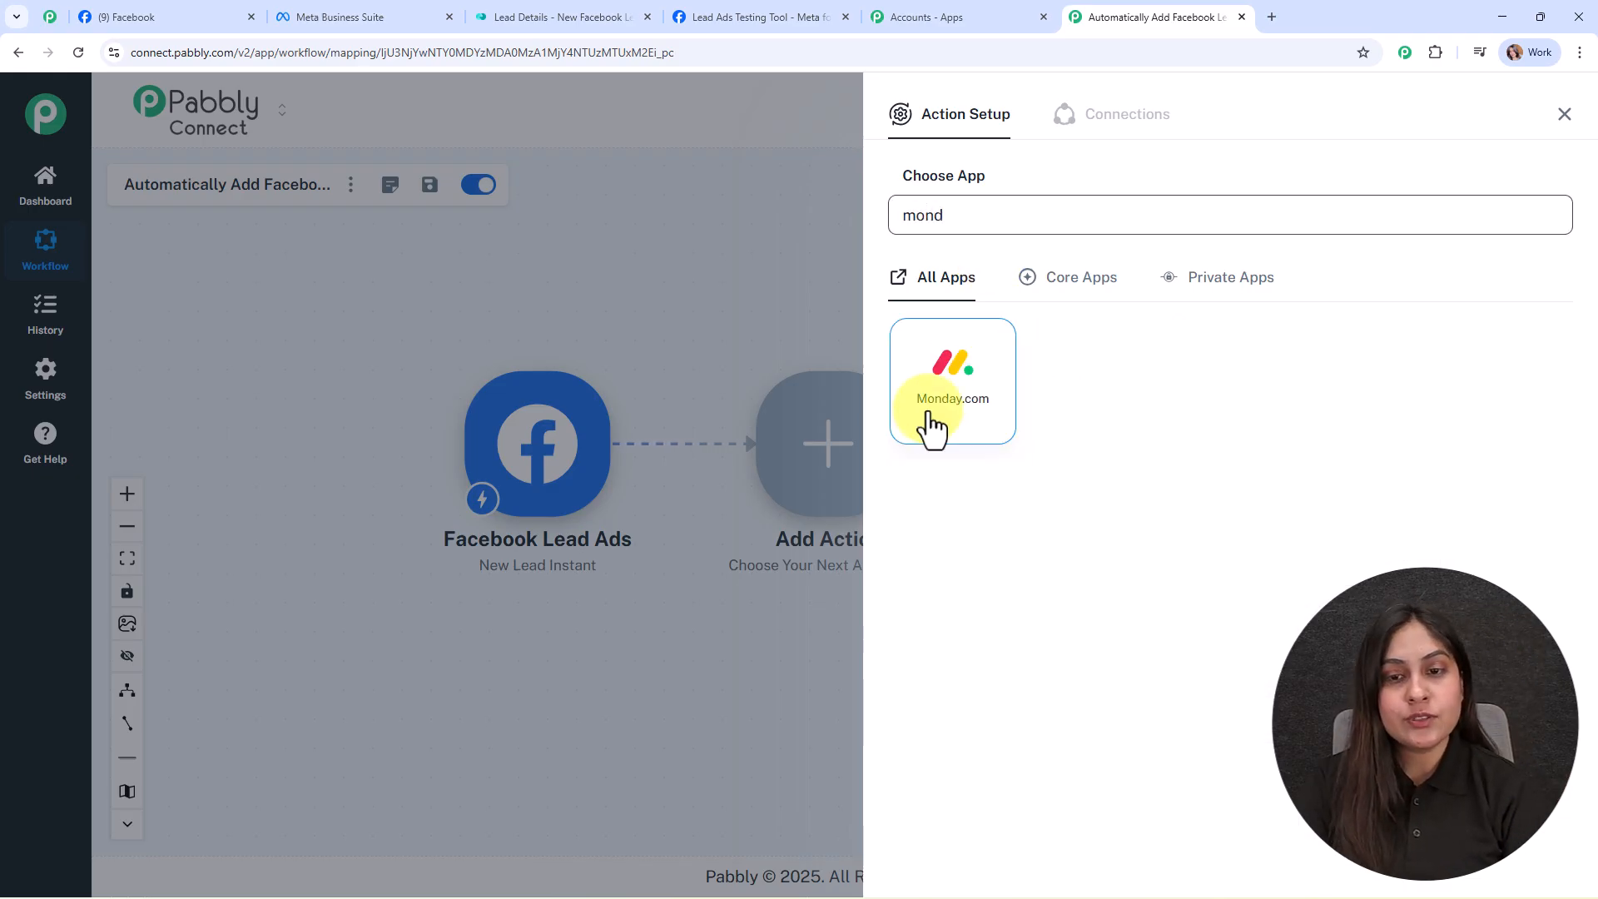
{"action": "left_click", "coordinate": [924, 416]}
{"action": "left_click", "coordinate": [937, 324]}
{"action": "left_click", "coordinate": [943, 374]}
{"action": "left_click", "coordinate": [925, 381]}
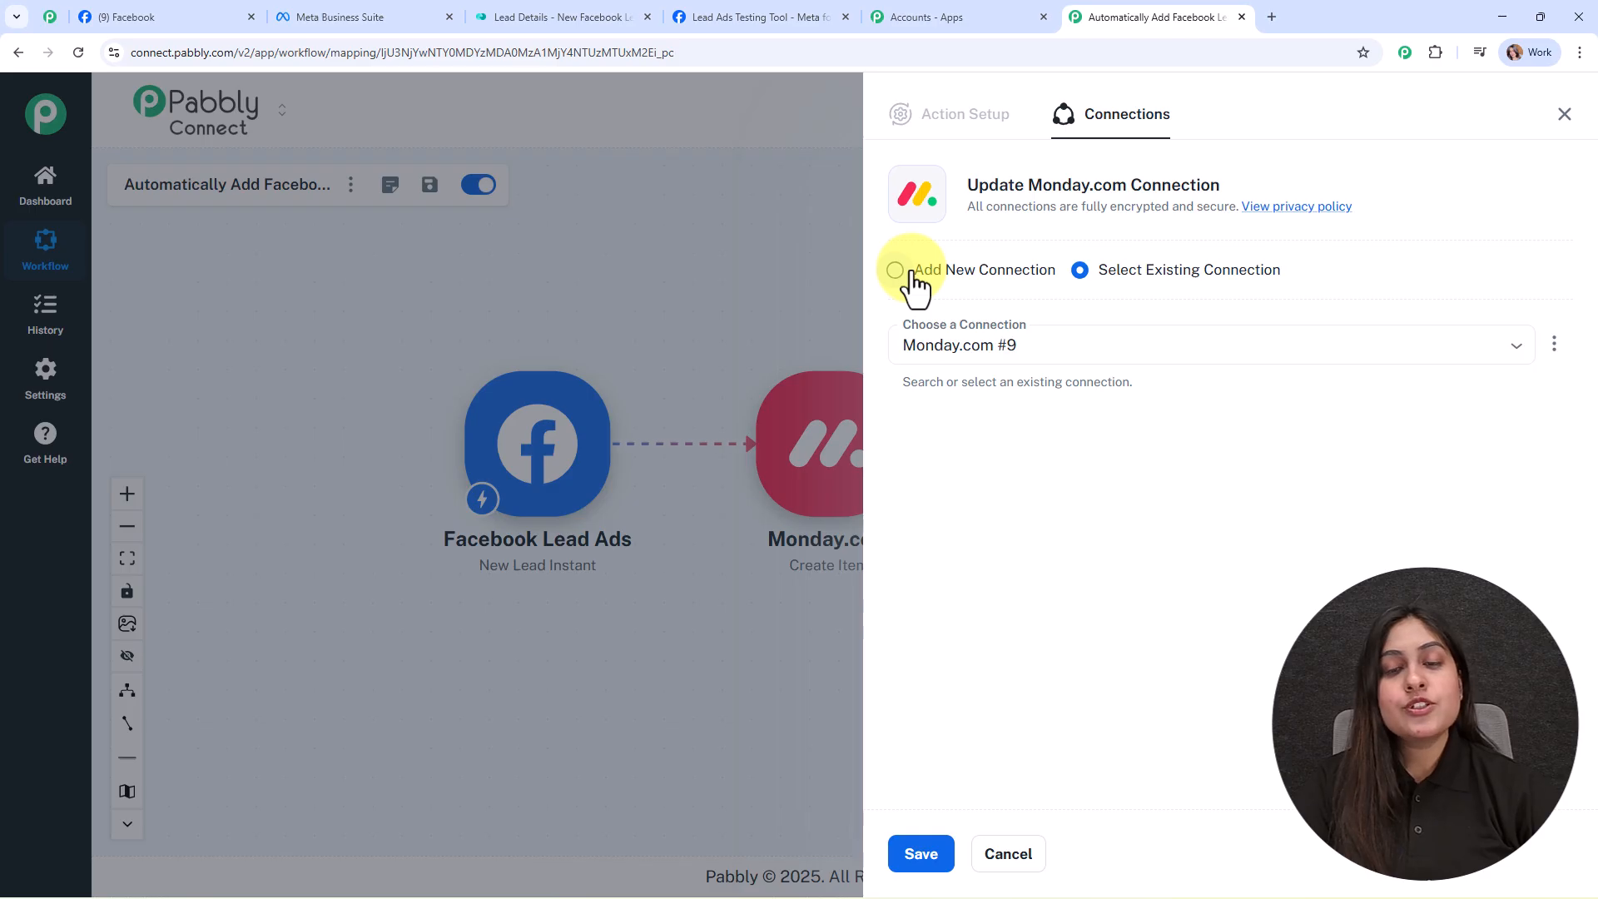
{"action": "left_click", "coordinate": [896, 271]}
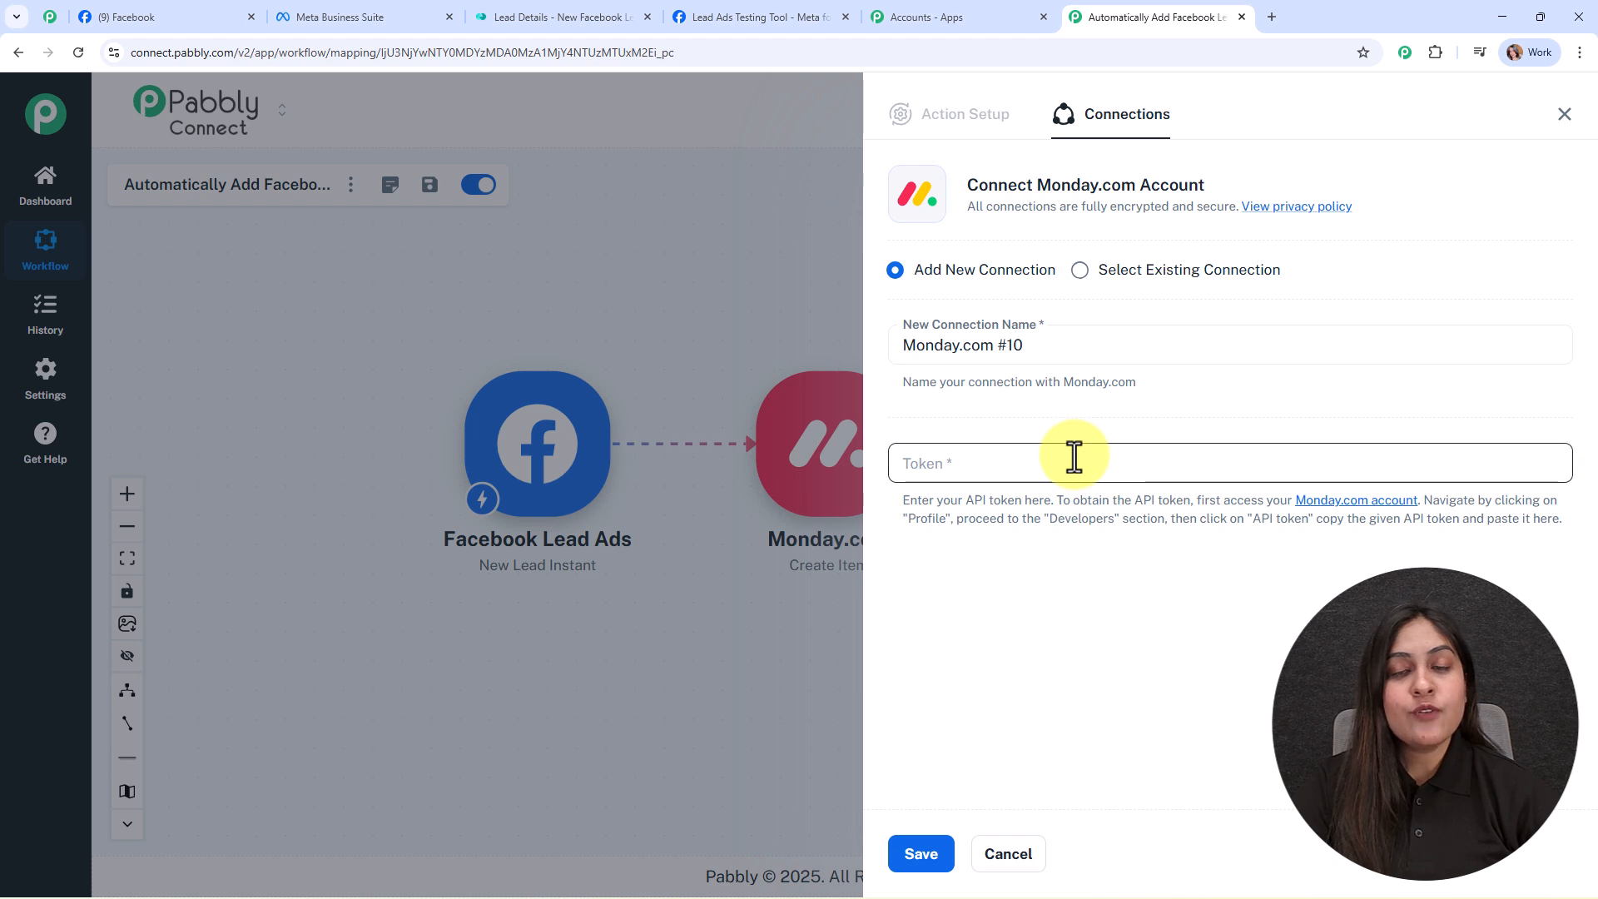
{"action": "left_click_drag", "start_coordinate": [873, 500], "coordinate": [1501, 568]}
{"action": "left_click", "coordinate": [1401, 562]}
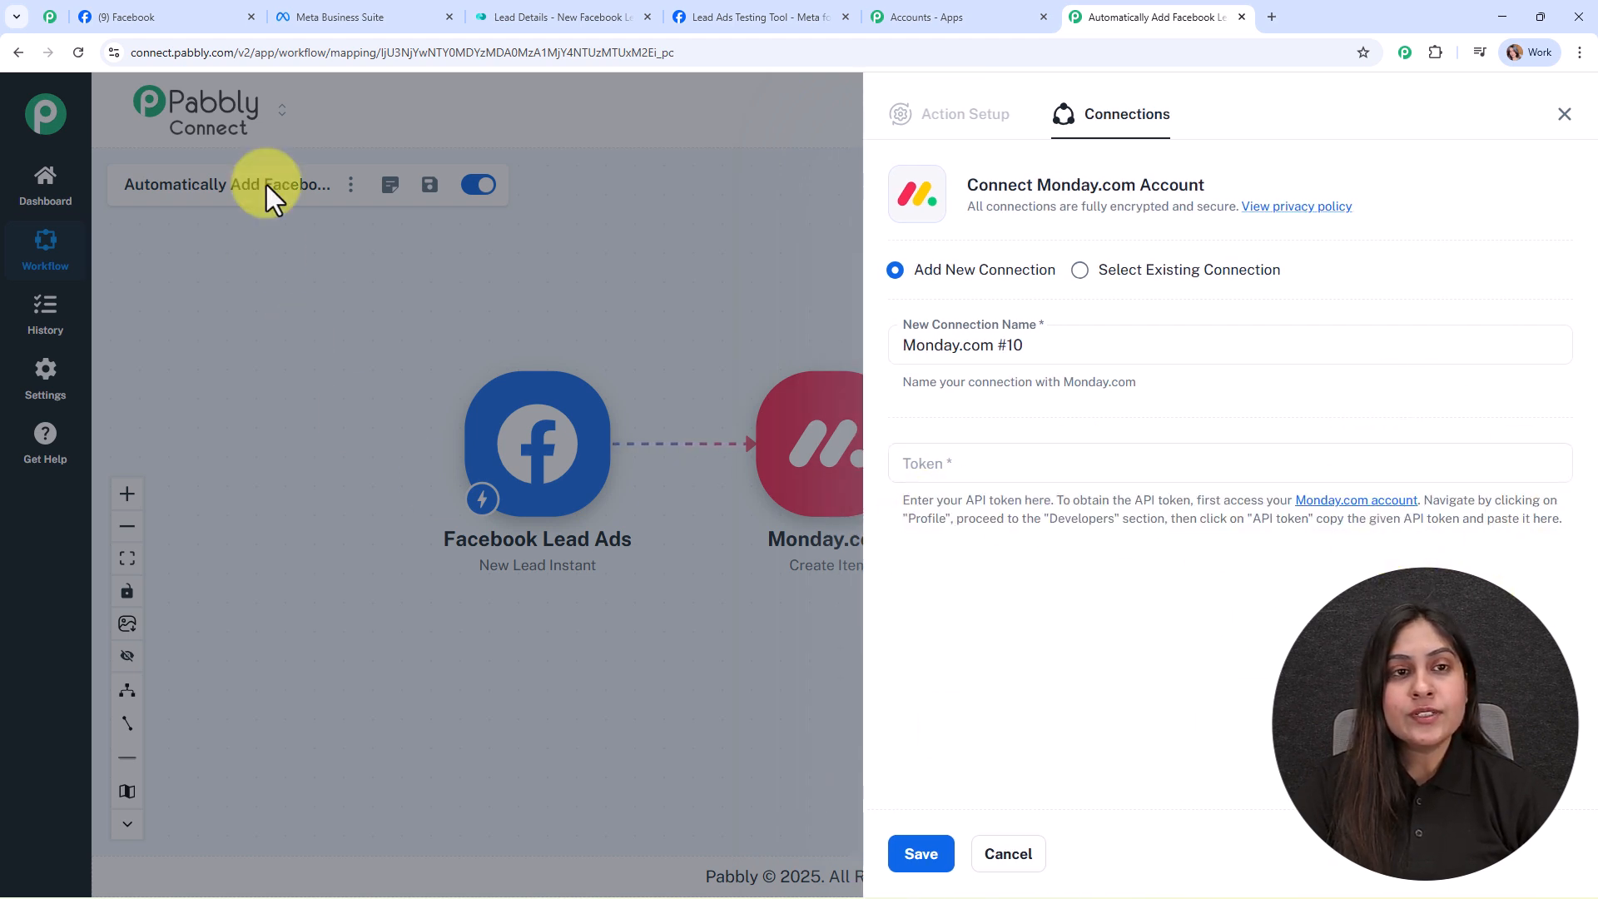
Step: Copy the API token from monday.com's Developer Center and return to the Pabbly connection form
{"action": "left_click", "coordinate": [488, 22]}
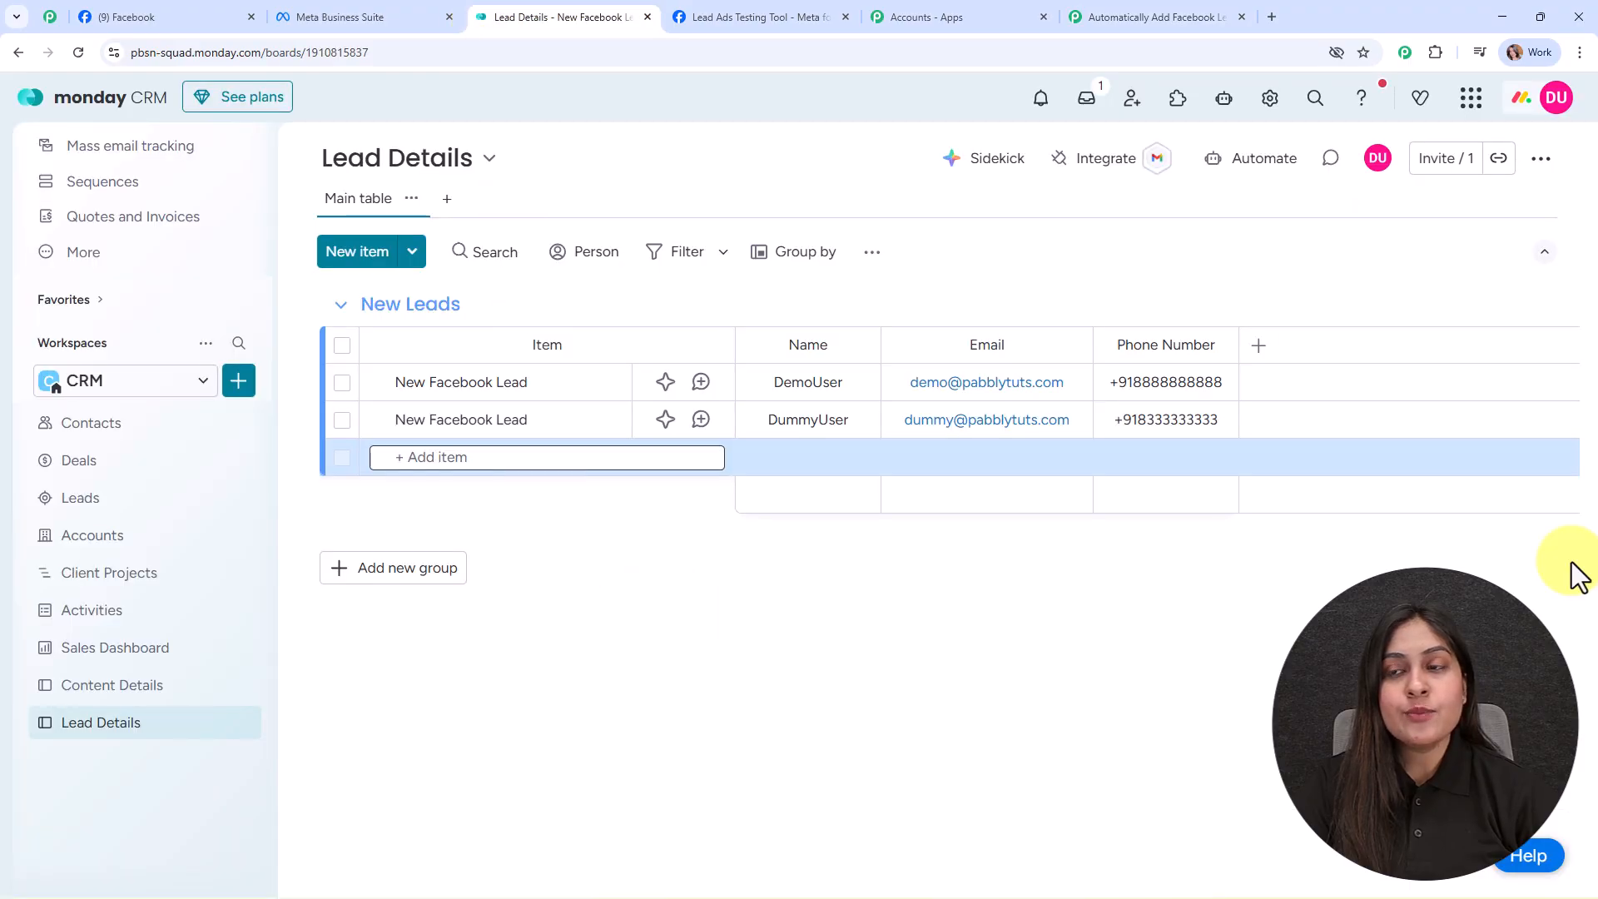
{"action": "left_click", "coordinate": [1546, 108]}
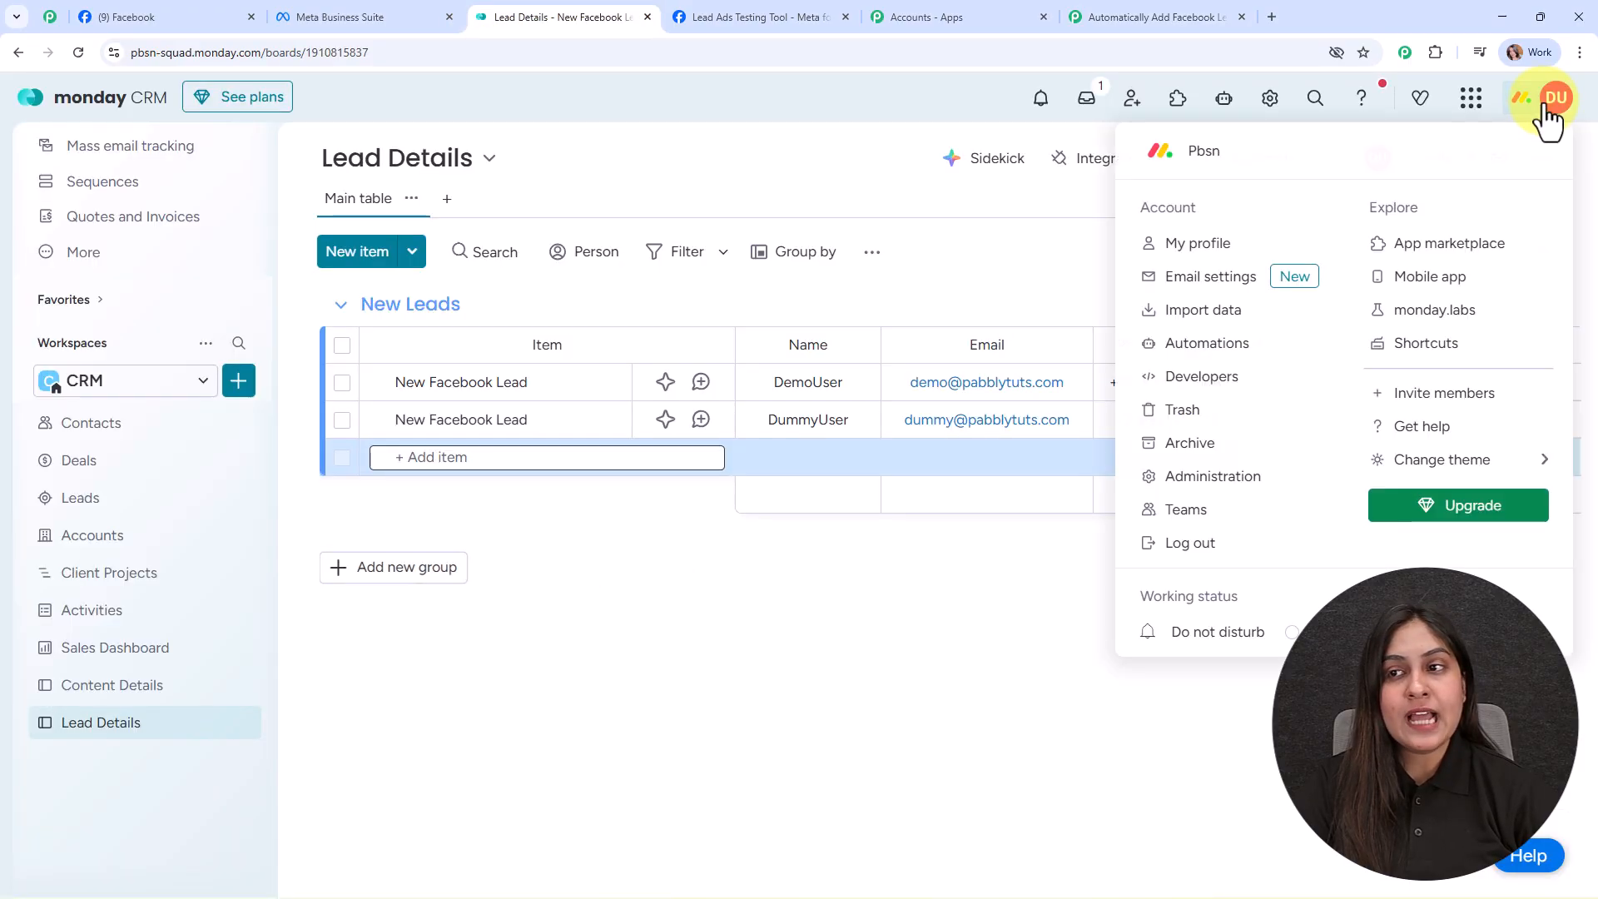
{"action": "left_click", "coordinate": [1211, 373]}
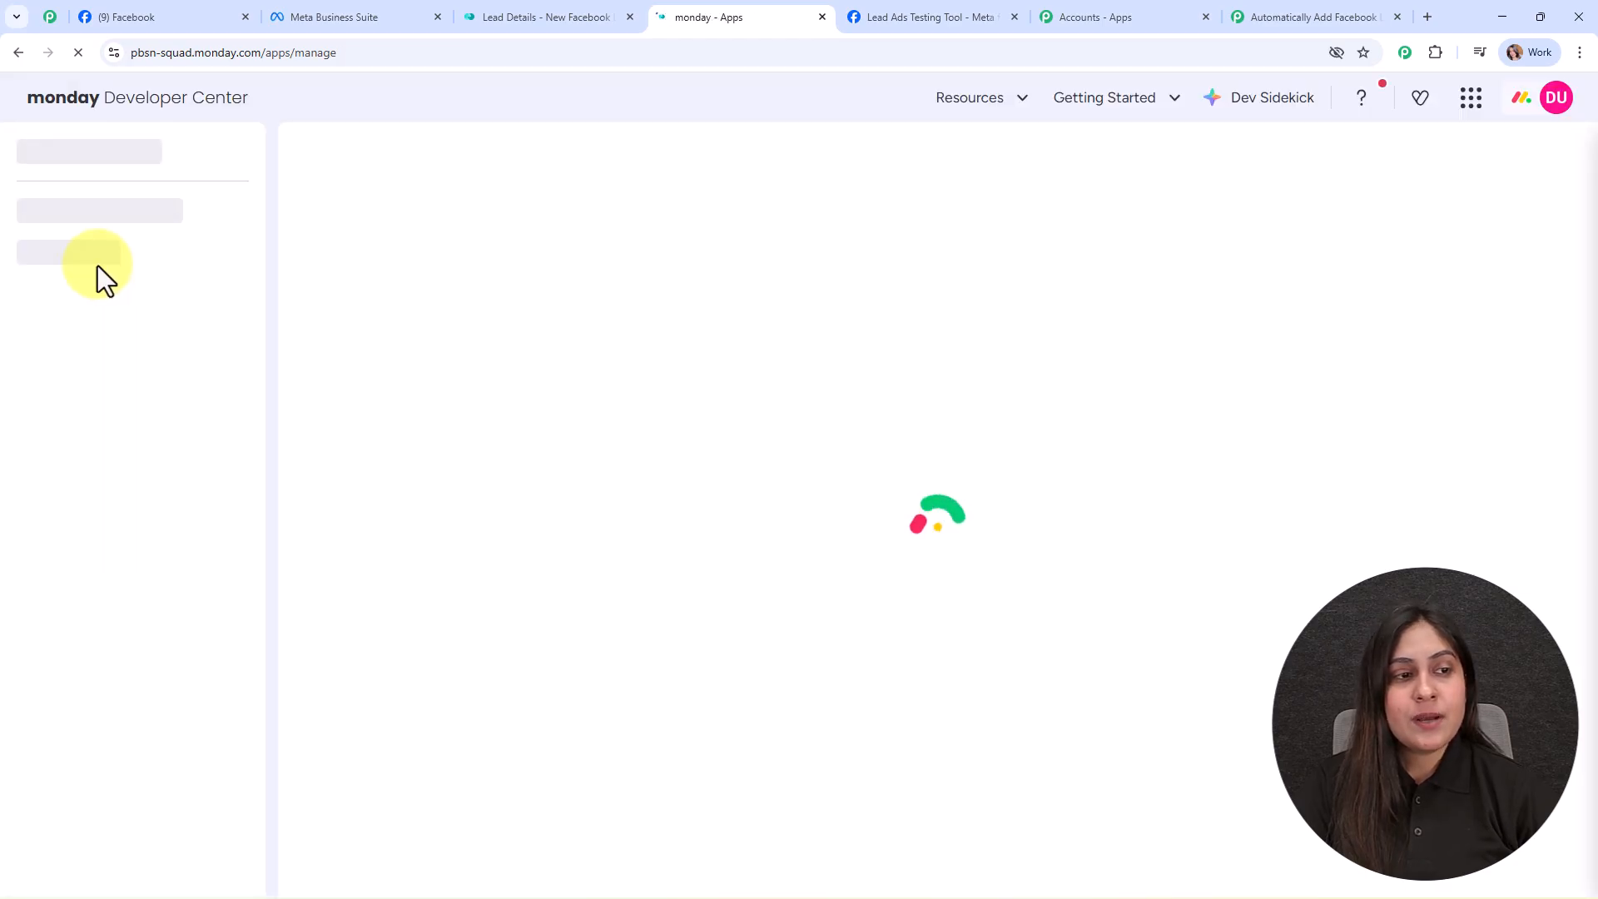
{"action": "left_click", "coordinate": [72, 248]}
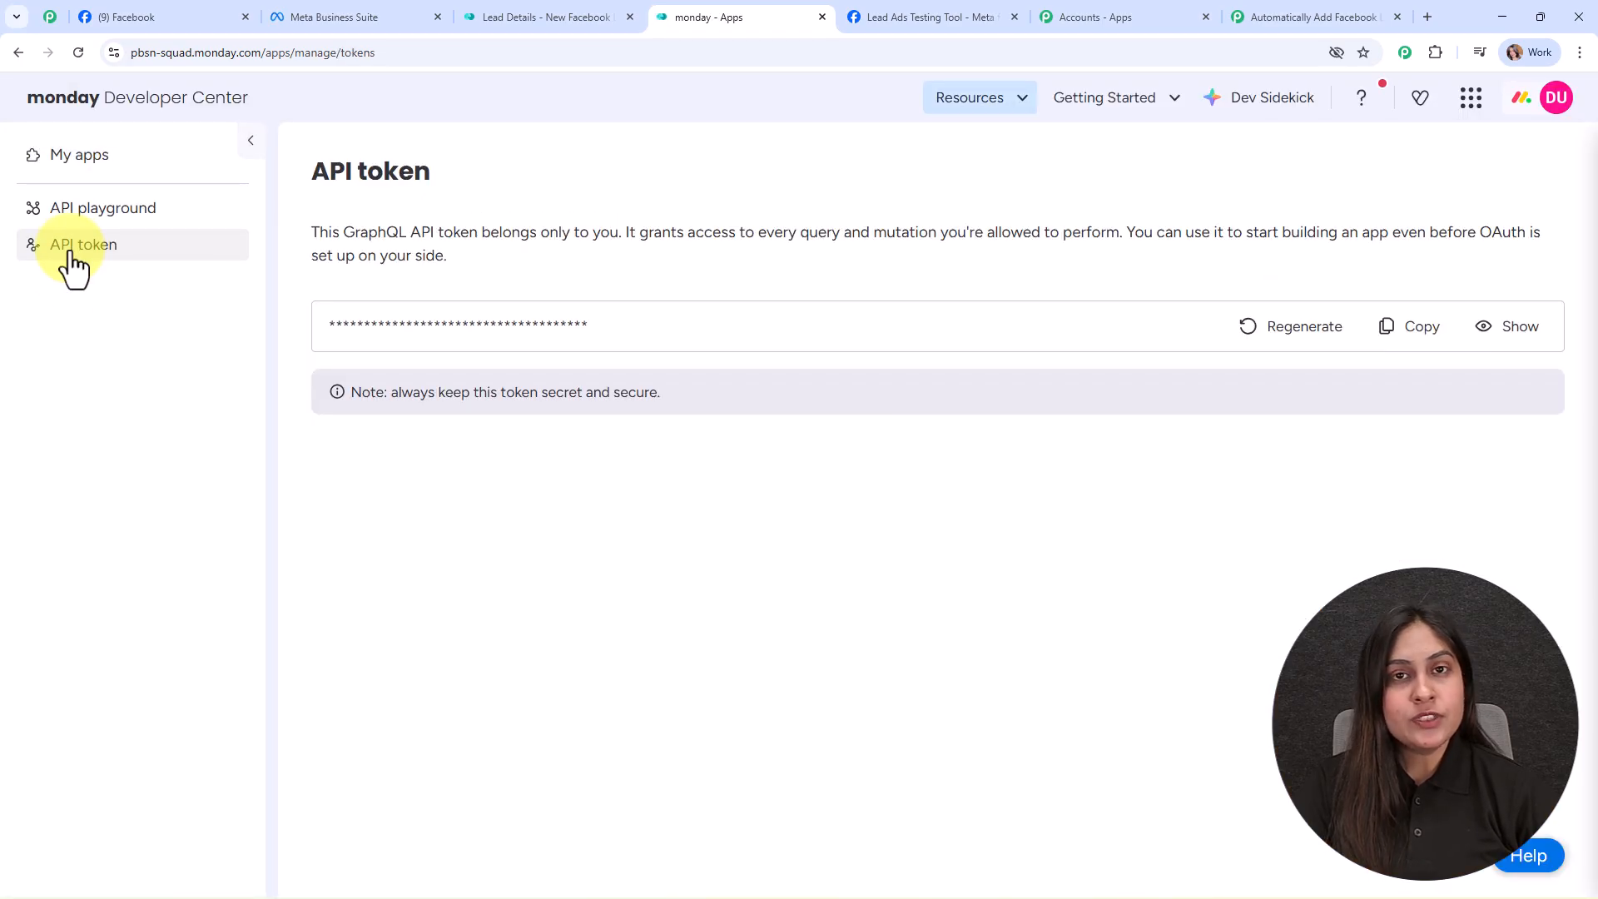
{"action": "left_click", "coordinate": [1422, 329]}
{"action": "left_click", "coordinate": [1269, 12]}
Step: Paste the monday.com API token into the Token field and save the connection
{"action": "left_click", "coordinate": [1005, 464]}
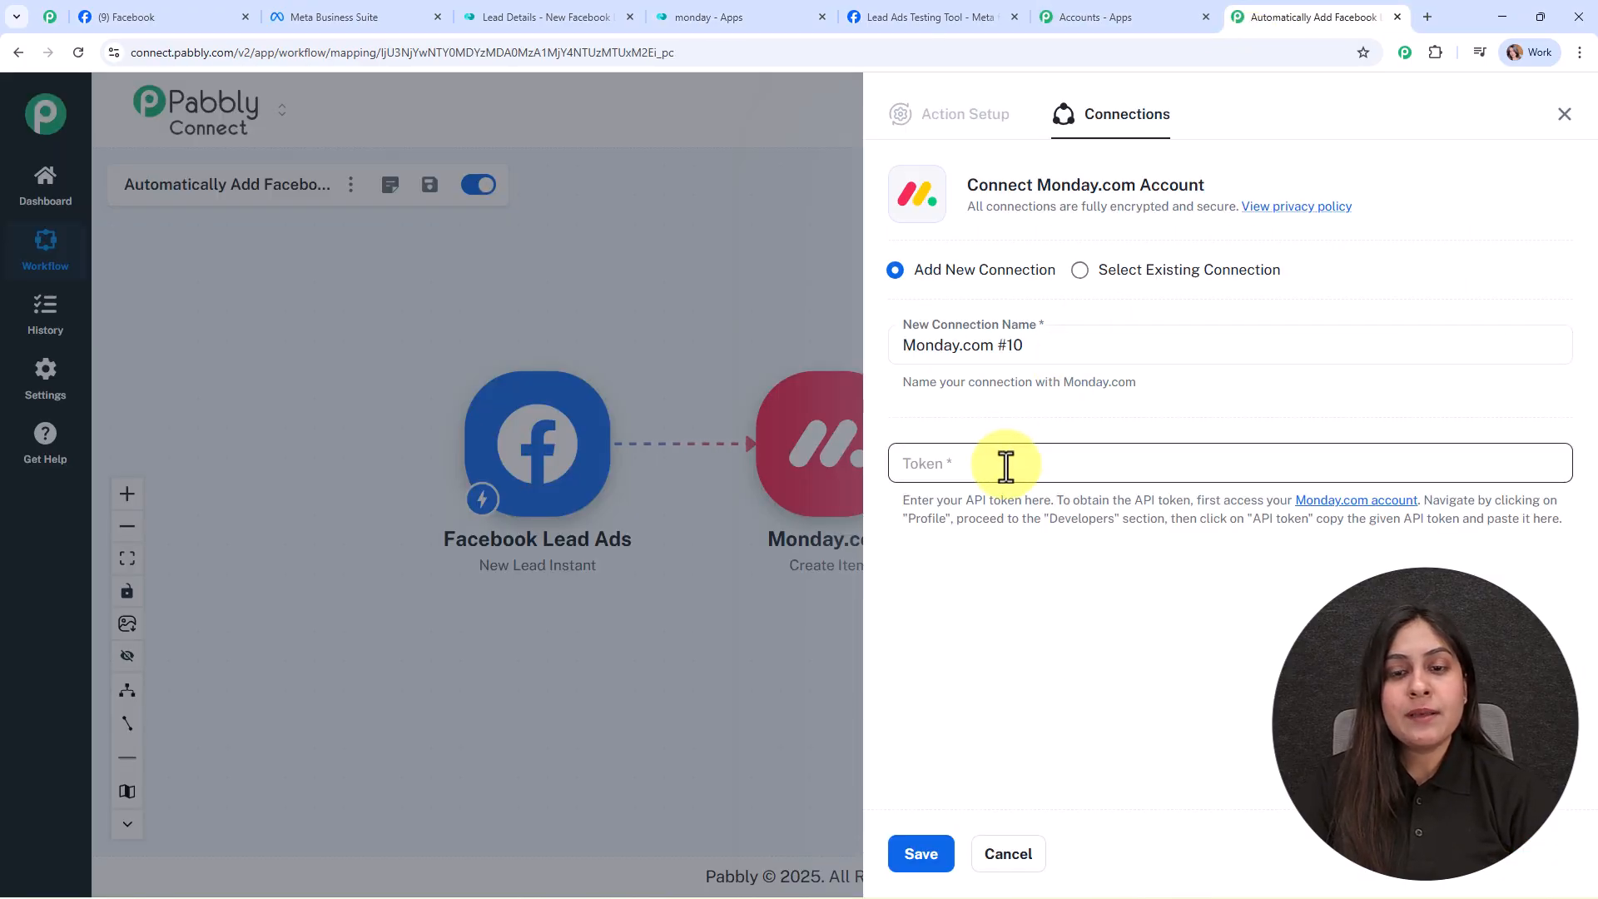
{"action": "left_click", "coordinate": [1005, 464]}
{"action": "key", "text": "ctrl+v"}
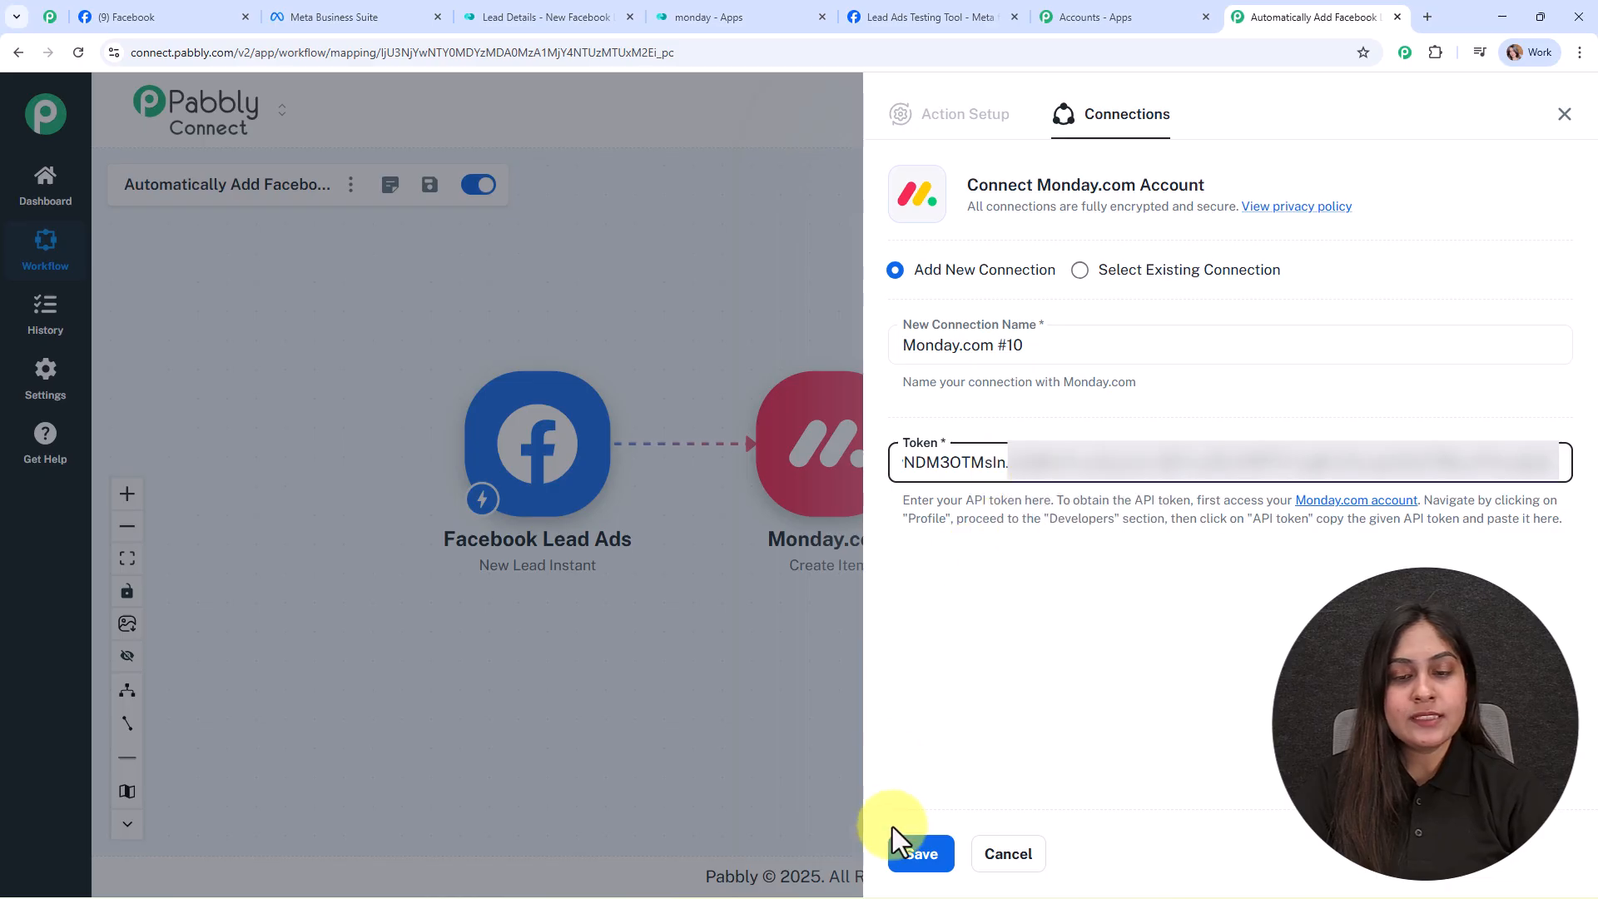
{"action": "left_click", "coordinate": [925, 857]}
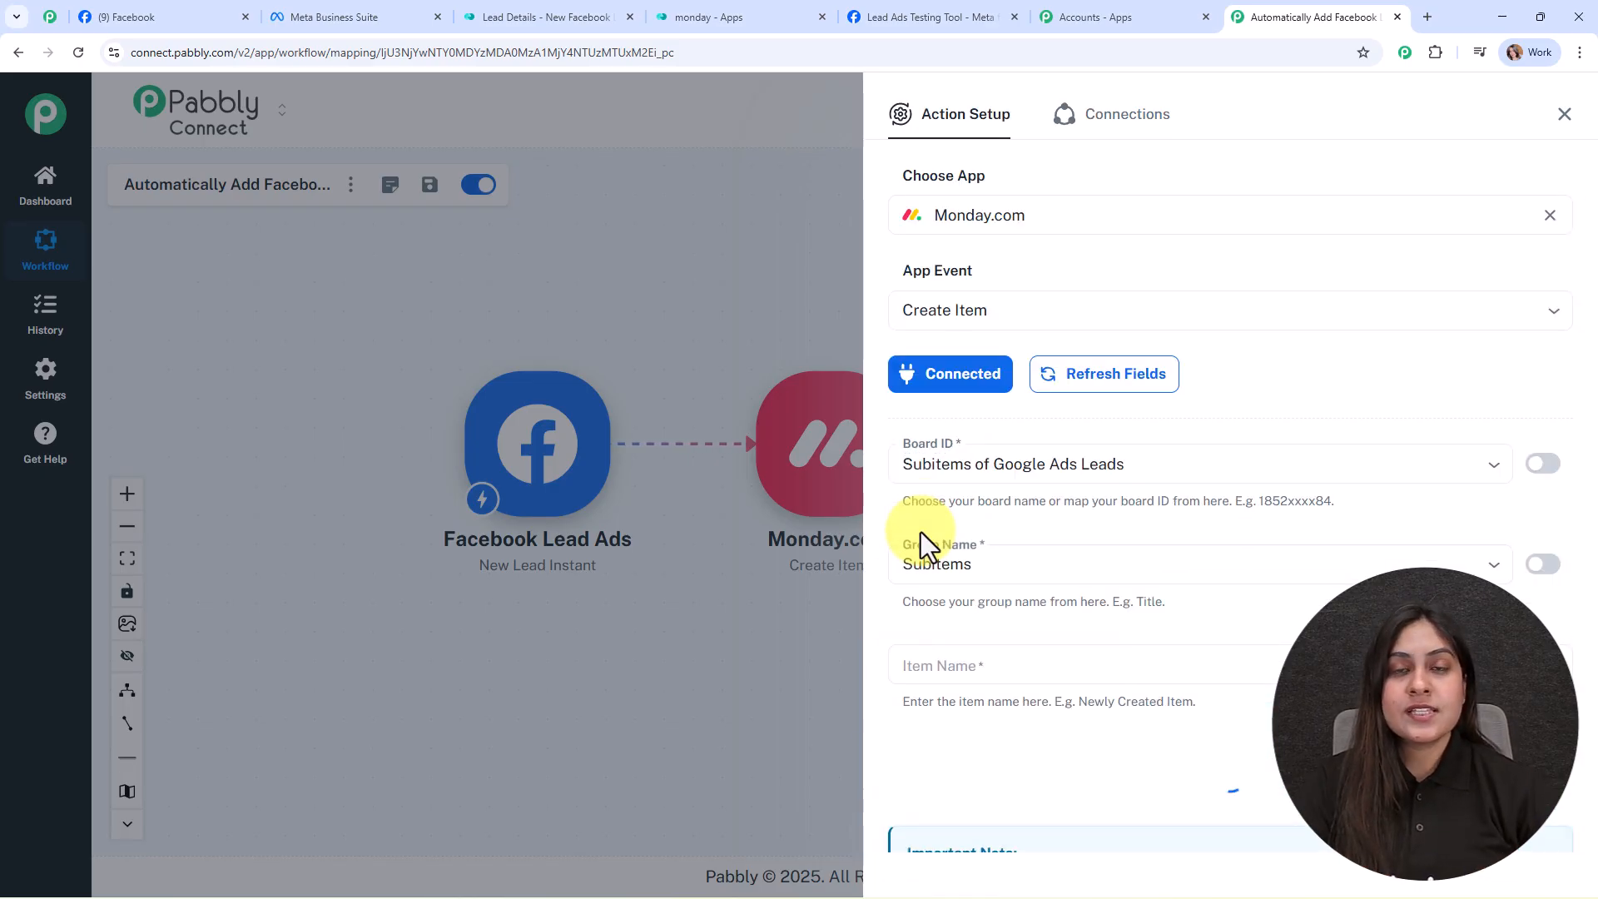
{"action": "scroll", "coordinate": [1272, 423], "scroll_direction": "down", "scroll_amount": 2}
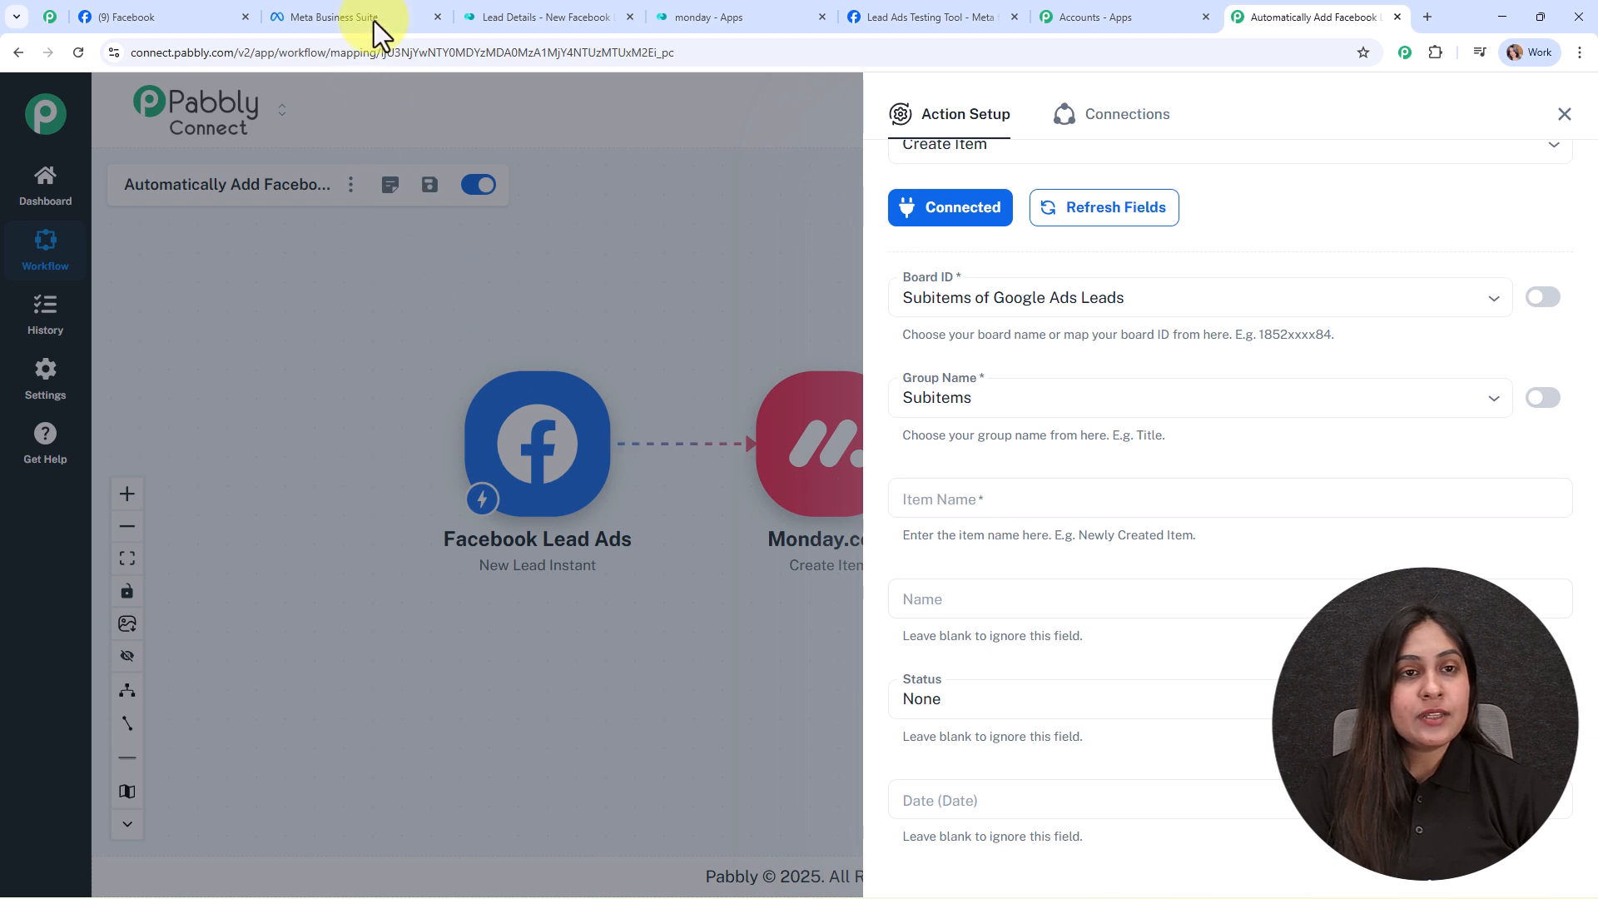
Step: Set Board ID to Lead Details and Group Name to New Leads
{"action": "left_click", "coordinate": [519, 17]}
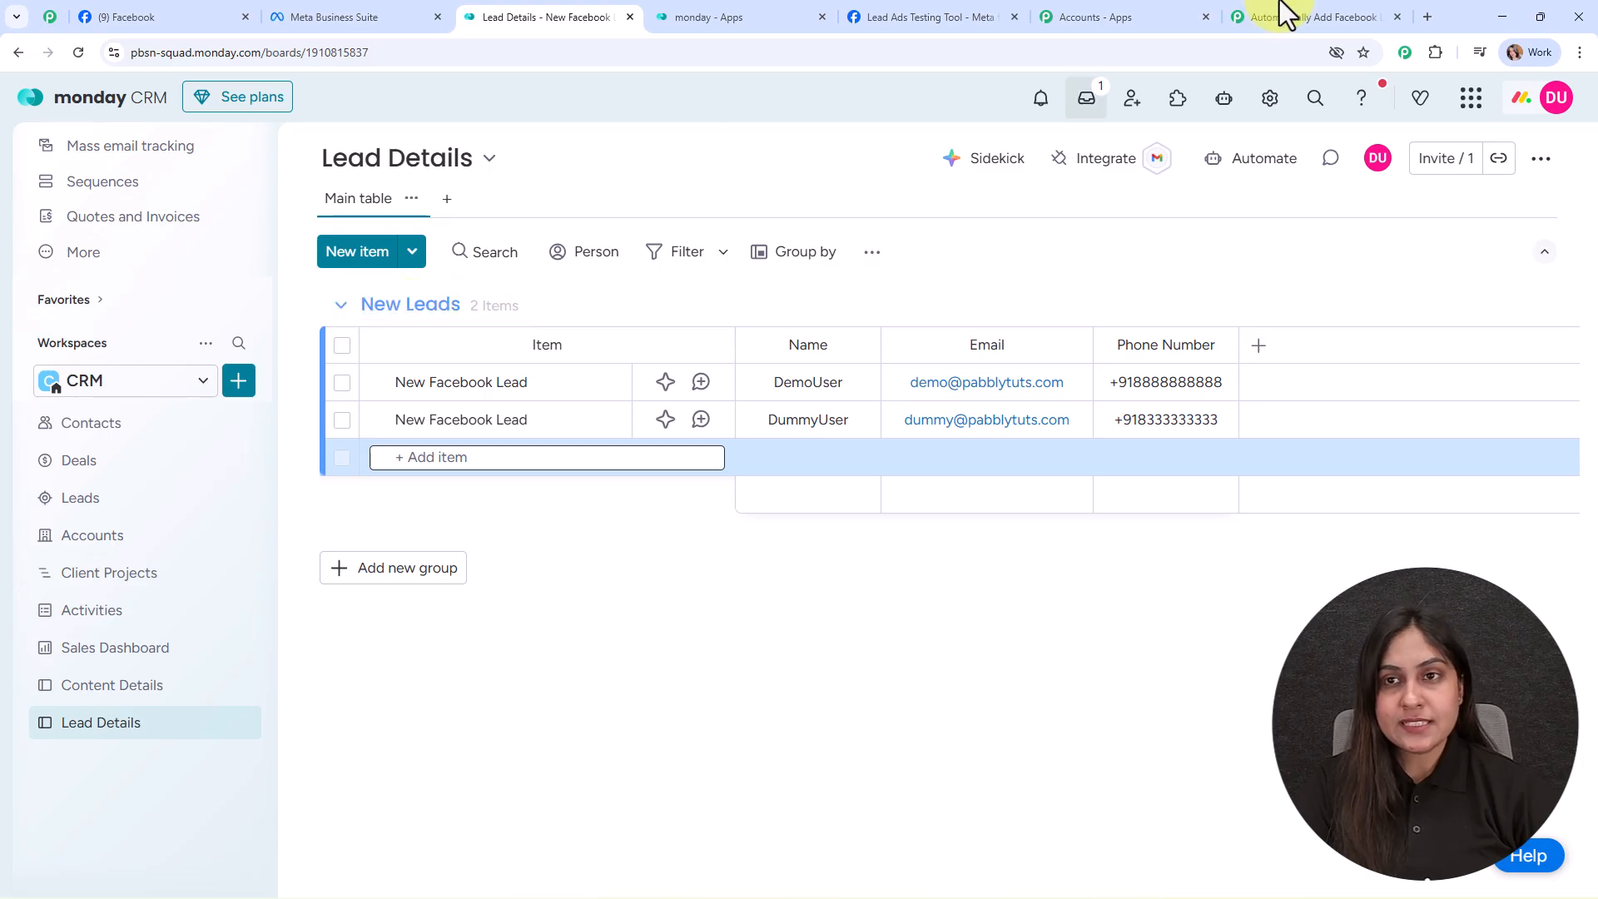
{"action": "left_click", "coordinate": [1303, 17]}
{"action": "left_click", "coordinate": [1026, 297]}
{"action": "scroll", "coordinate": [1061, 499], "scroll_direction": "down", "scroll_amount": 4}
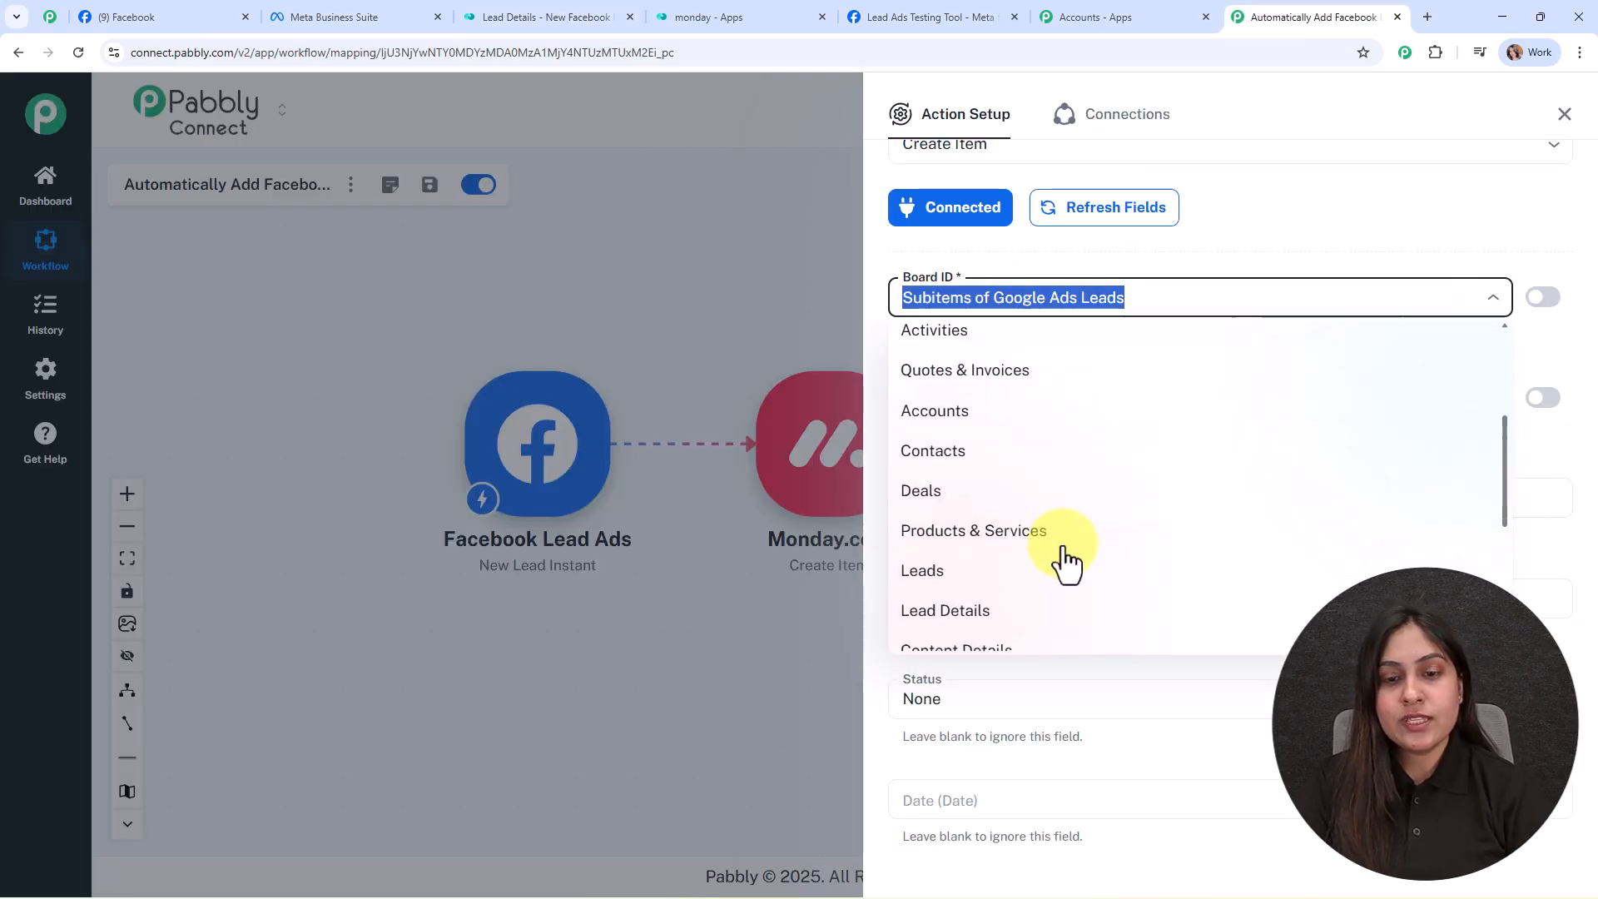
{"action": "left_click", "coordinate": [1031, 528]}
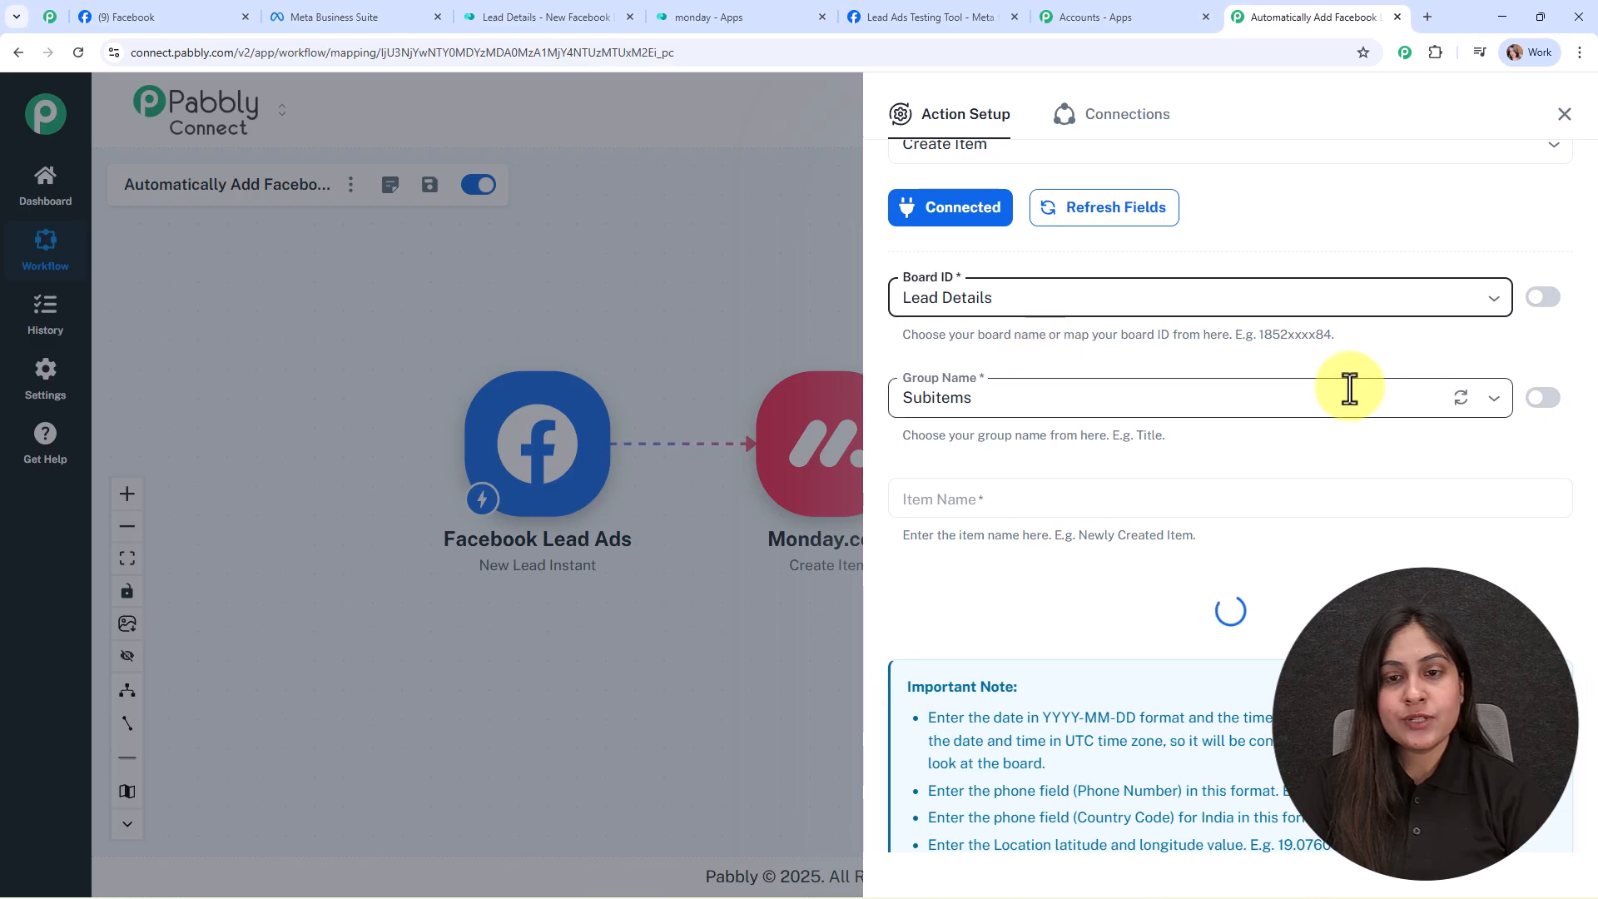
{"action": "left_click", "coordinate": [1462, 403]}
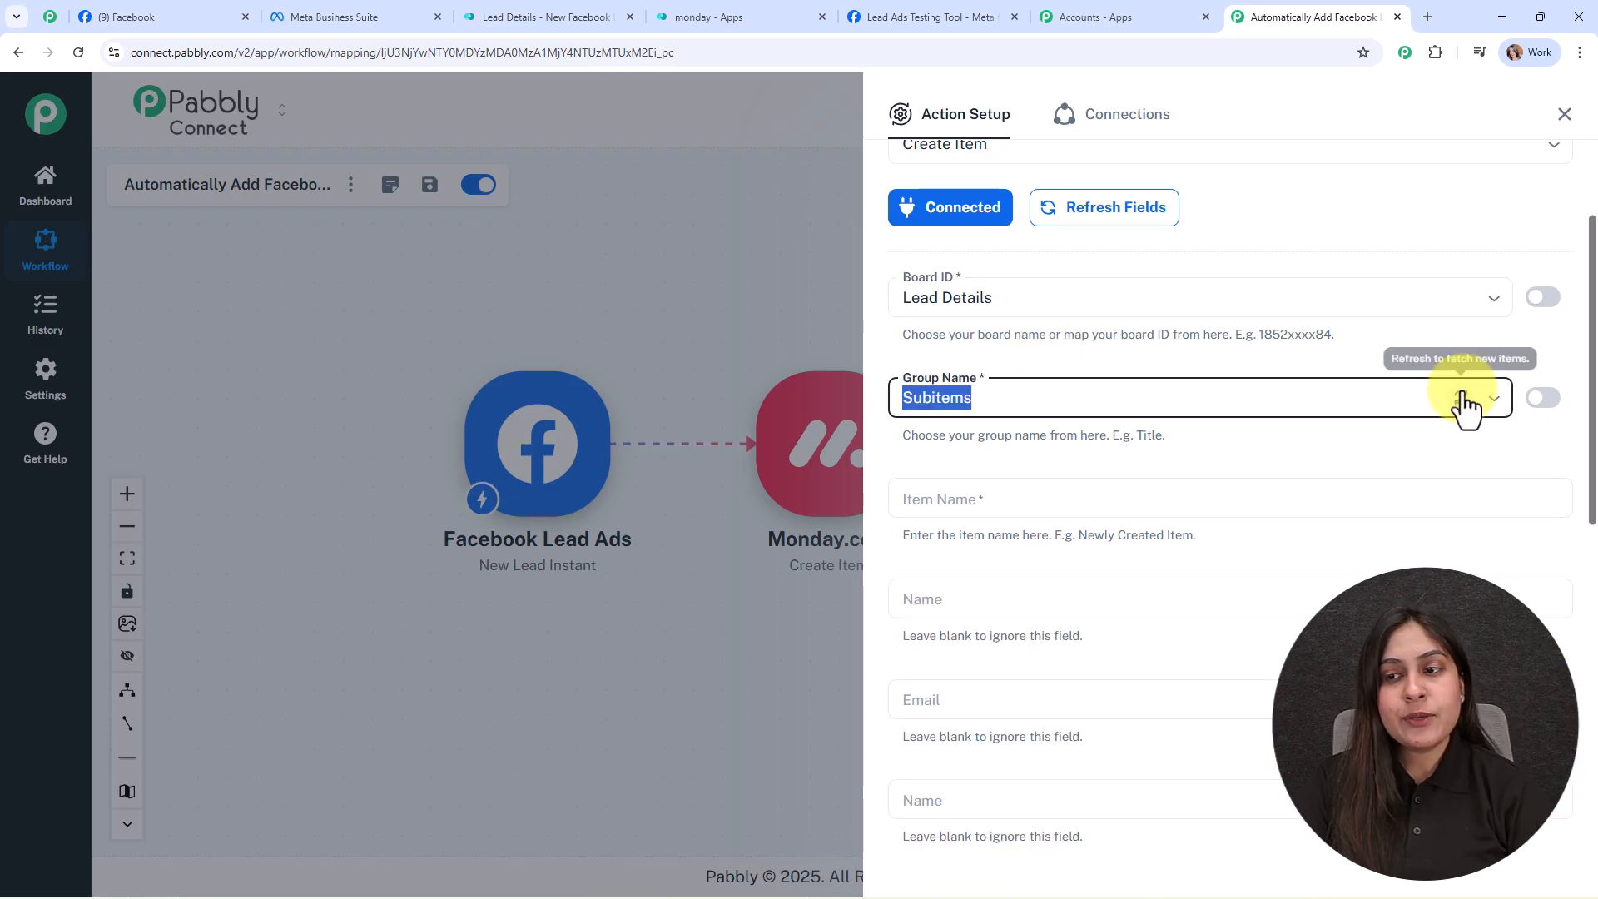
{"action": "type", "text": "New Leads"}
{"action": "left_click", "coordinate": [1237, 462]}
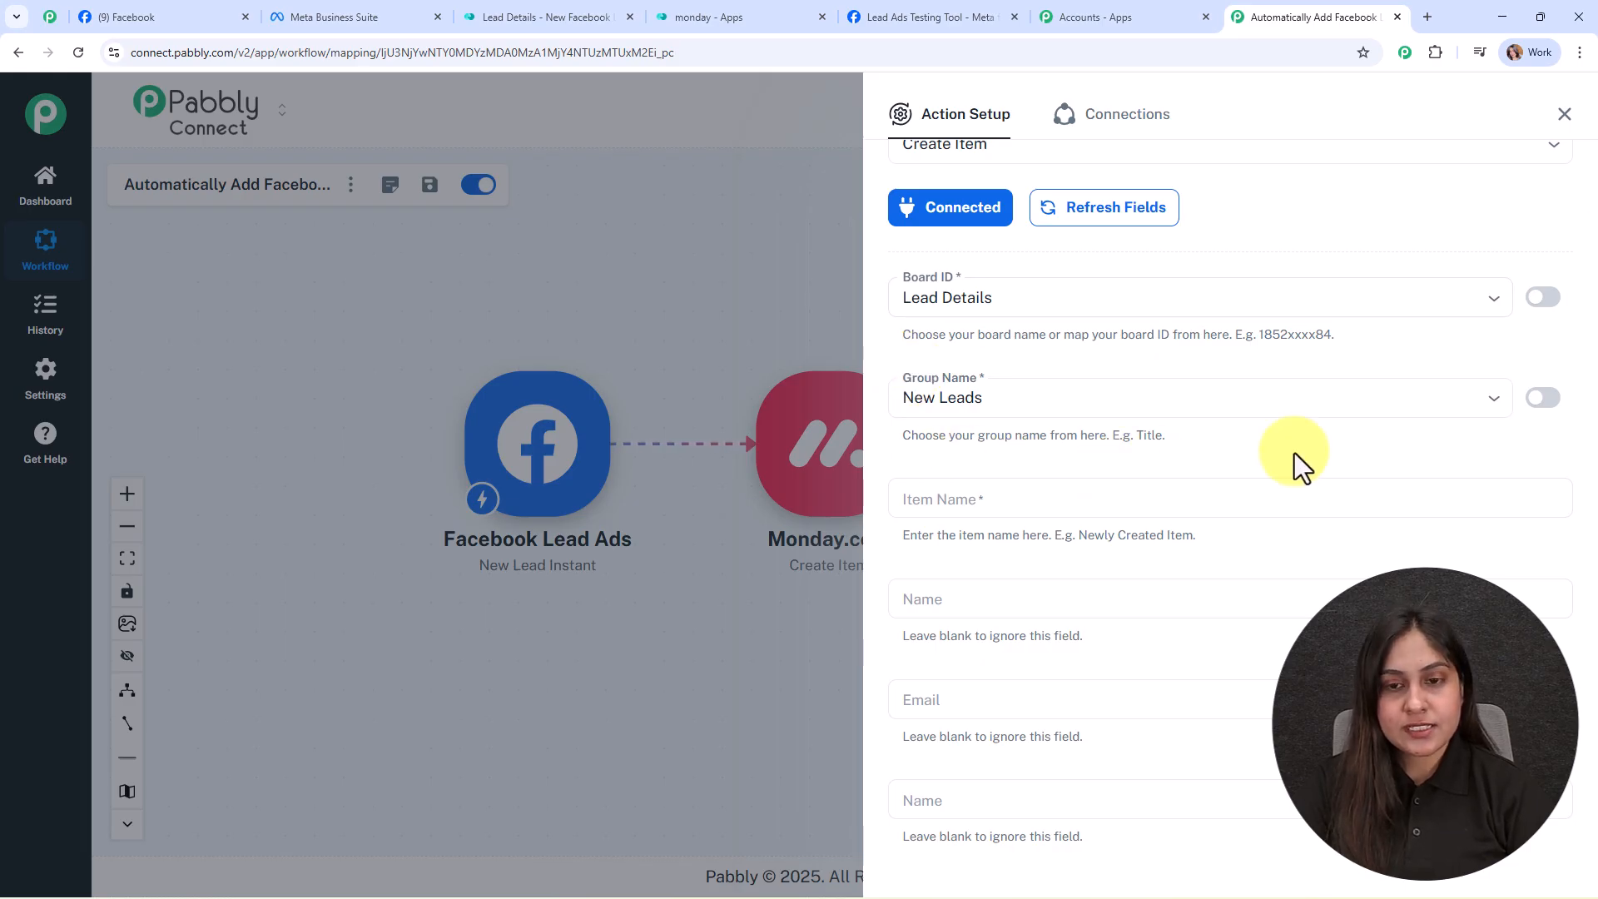
{"action": "scroll", "coordinate": [1273, 400], "scroll_direction": "down", "scroll_amount": 3}
Step: Copy 'New Facebook Lead' from the monday.com board and paste it as the Item Name
{"action": "left_click", "coordinate": [928, 243]}
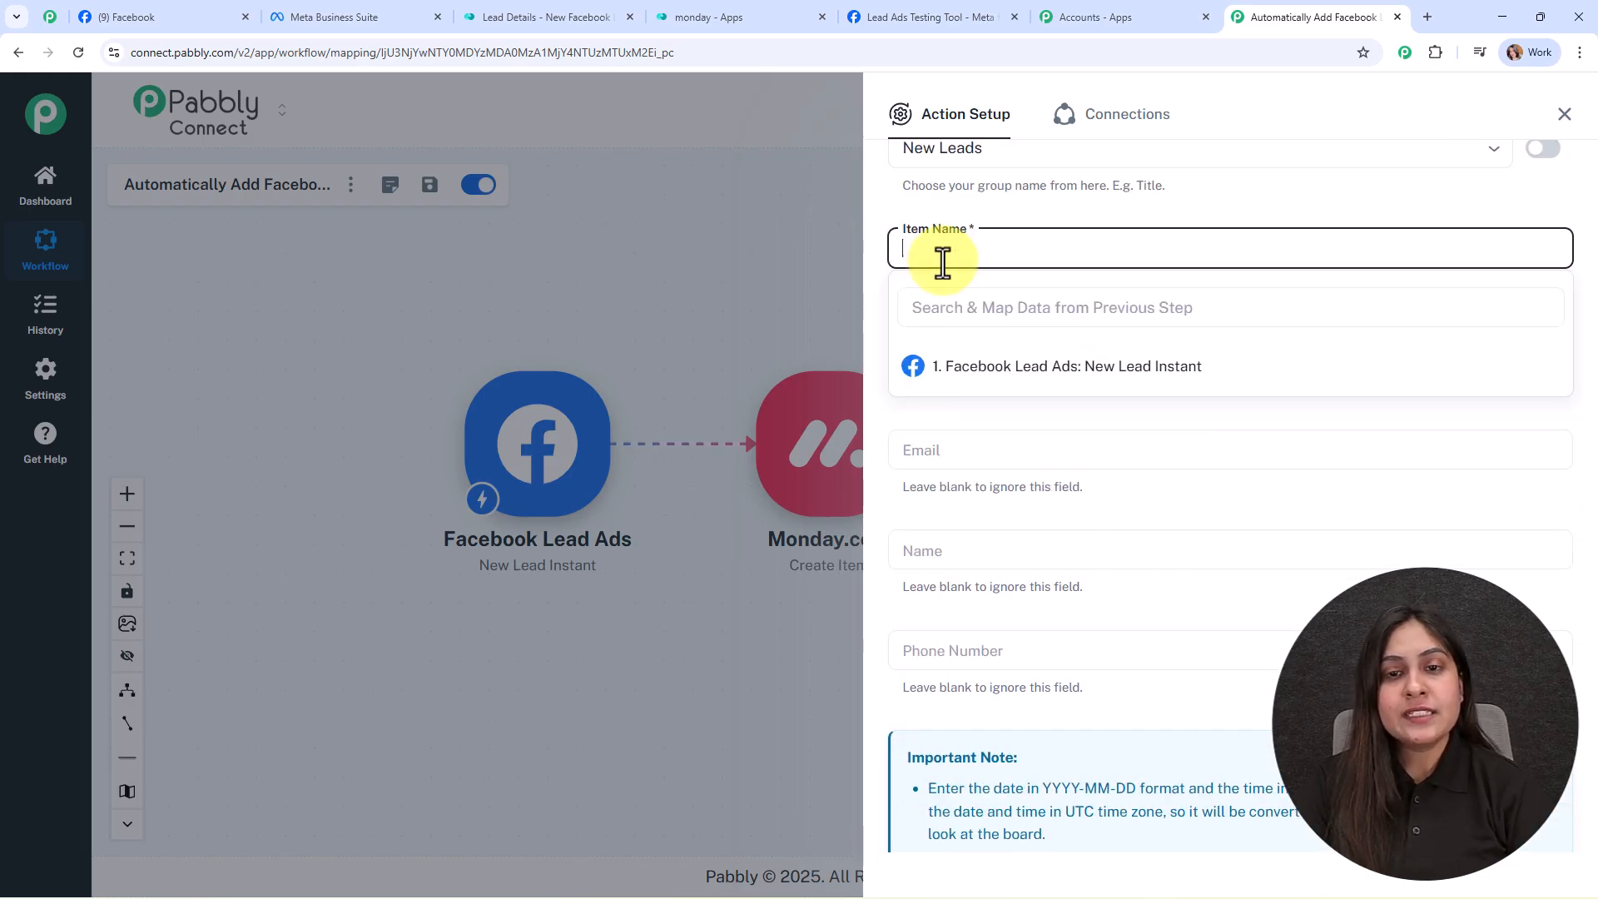
{"action": "left_click", "coordinate": [466, 17]}
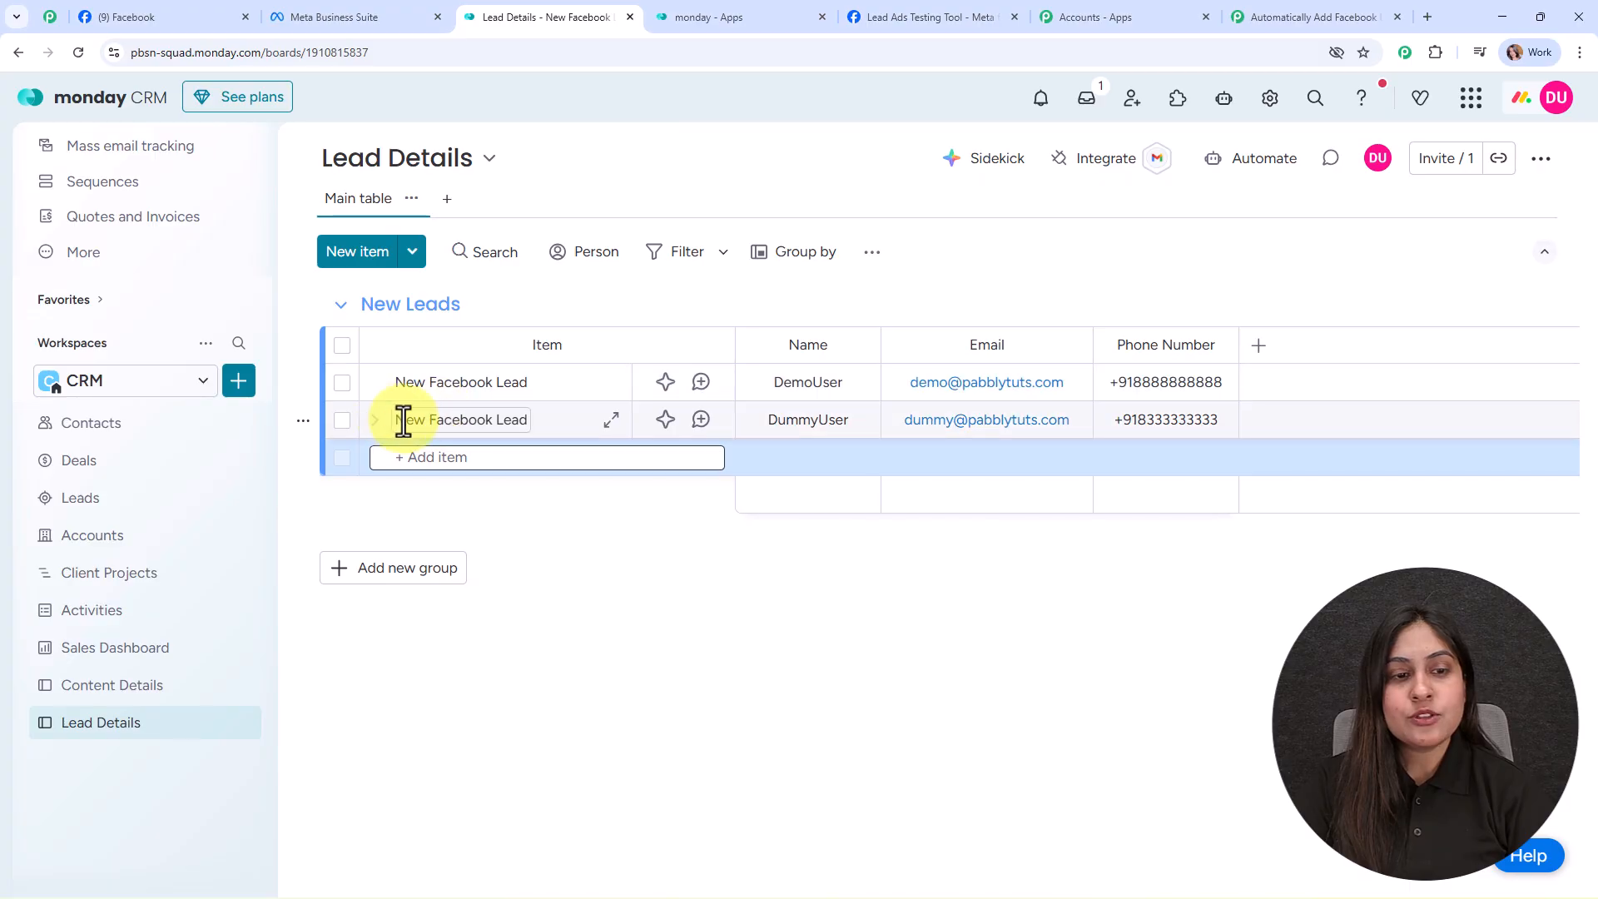
{"action": "left_click", "coordinate": [513, 421]}
{"action": "triple_click", "coordinate": [512, 421]}
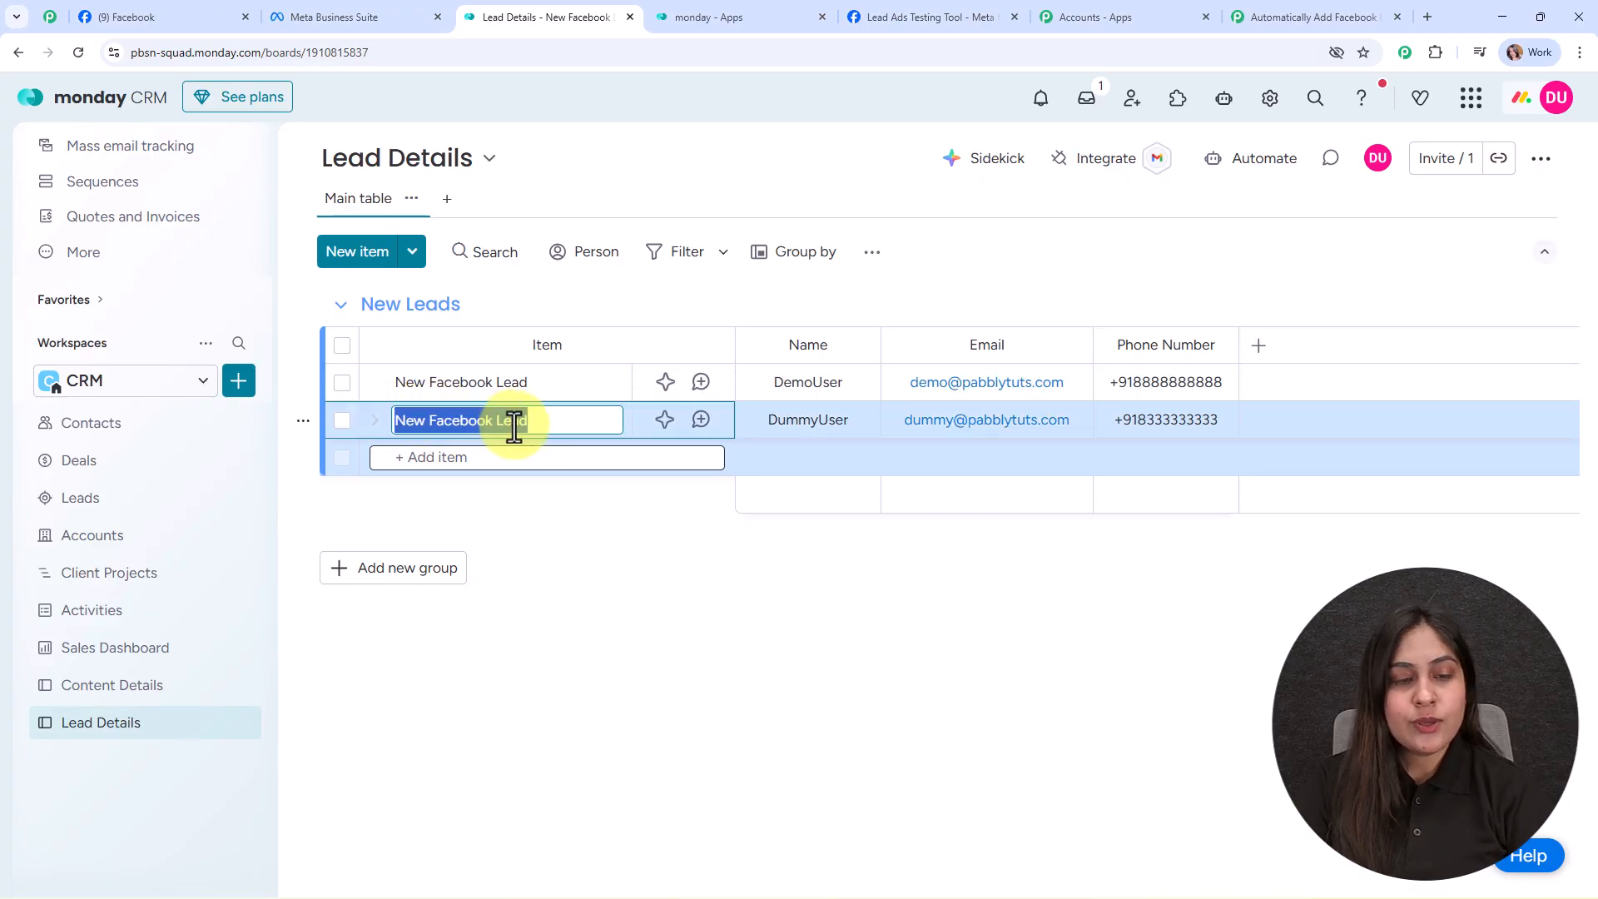
{"action": "left_click", "coordinate": [1307, 17]}
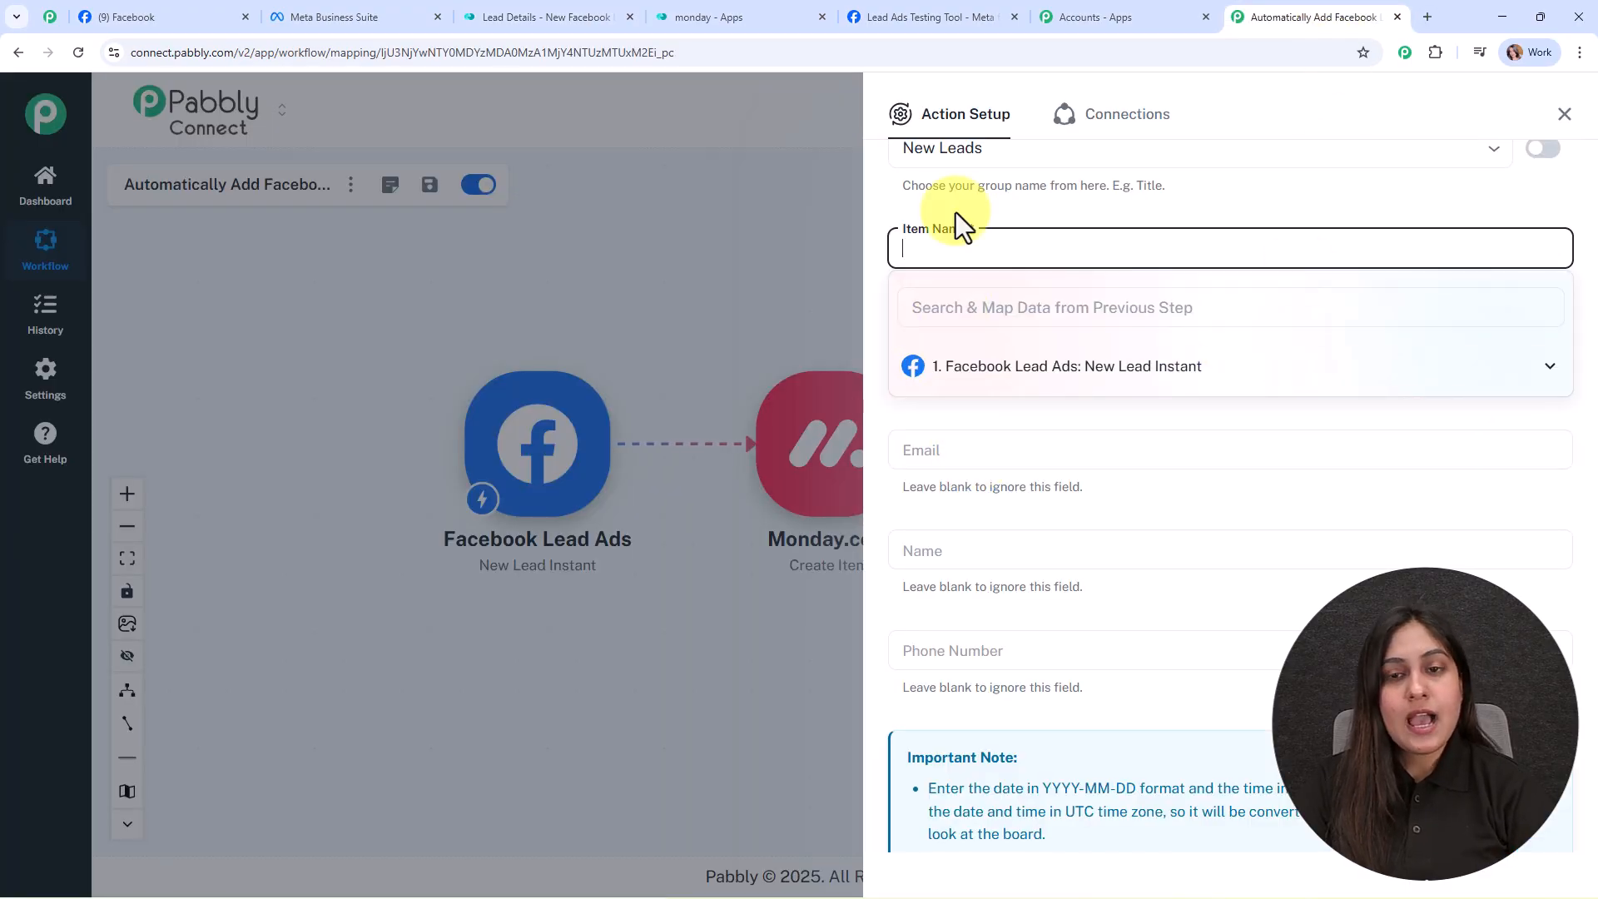
{"action": "key", "text": "ctrl+v"}
{"action": "left_click", "coordinate": [1114, 207]}
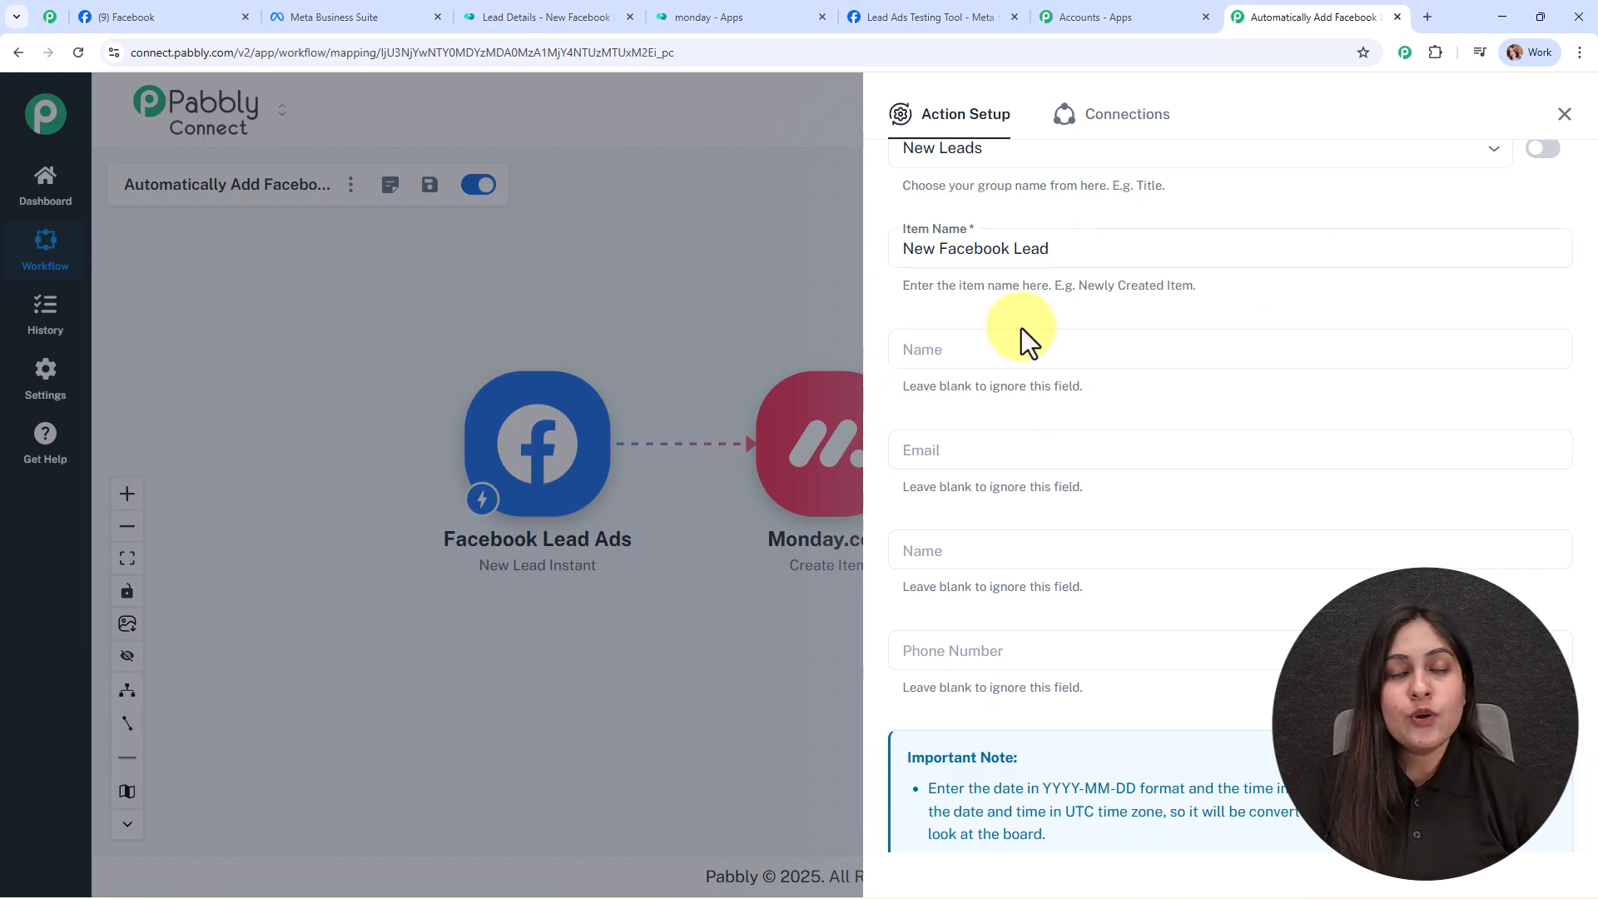
{"action": "scroll", "coordinate": [1205, 453], "scroll_direction": "down", "scroll_amount": 3}
{"action": "scroll", "coordinate": [1130, 397], "scroll_direction": "up", "scroll_amount": 2}
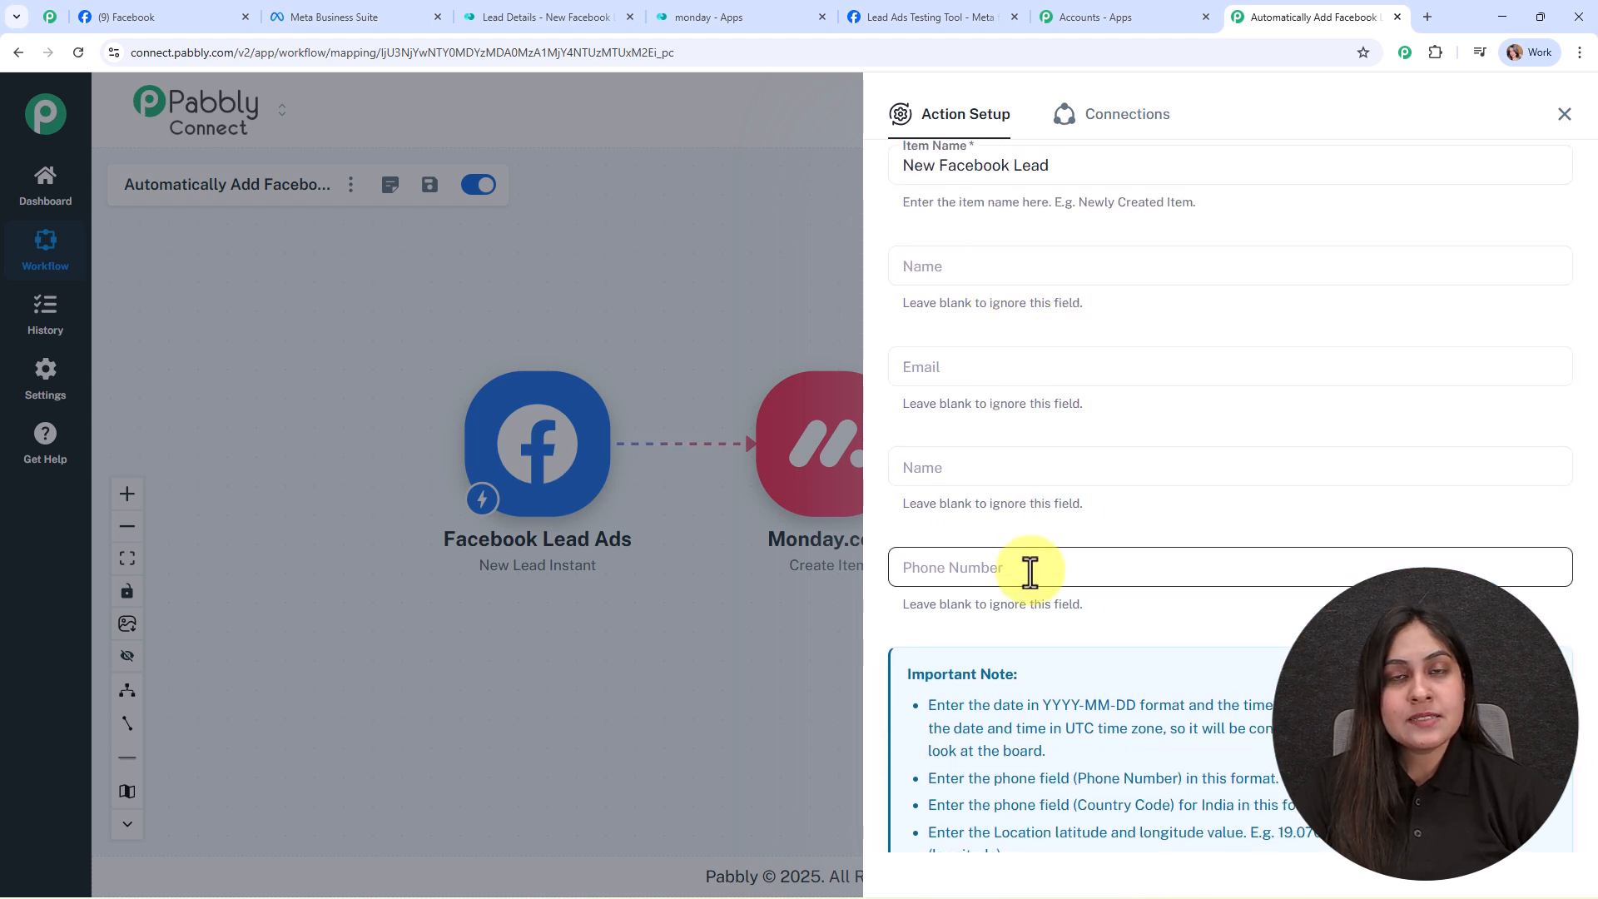
{"action": "left_click", "coordinate": [984, 263]}
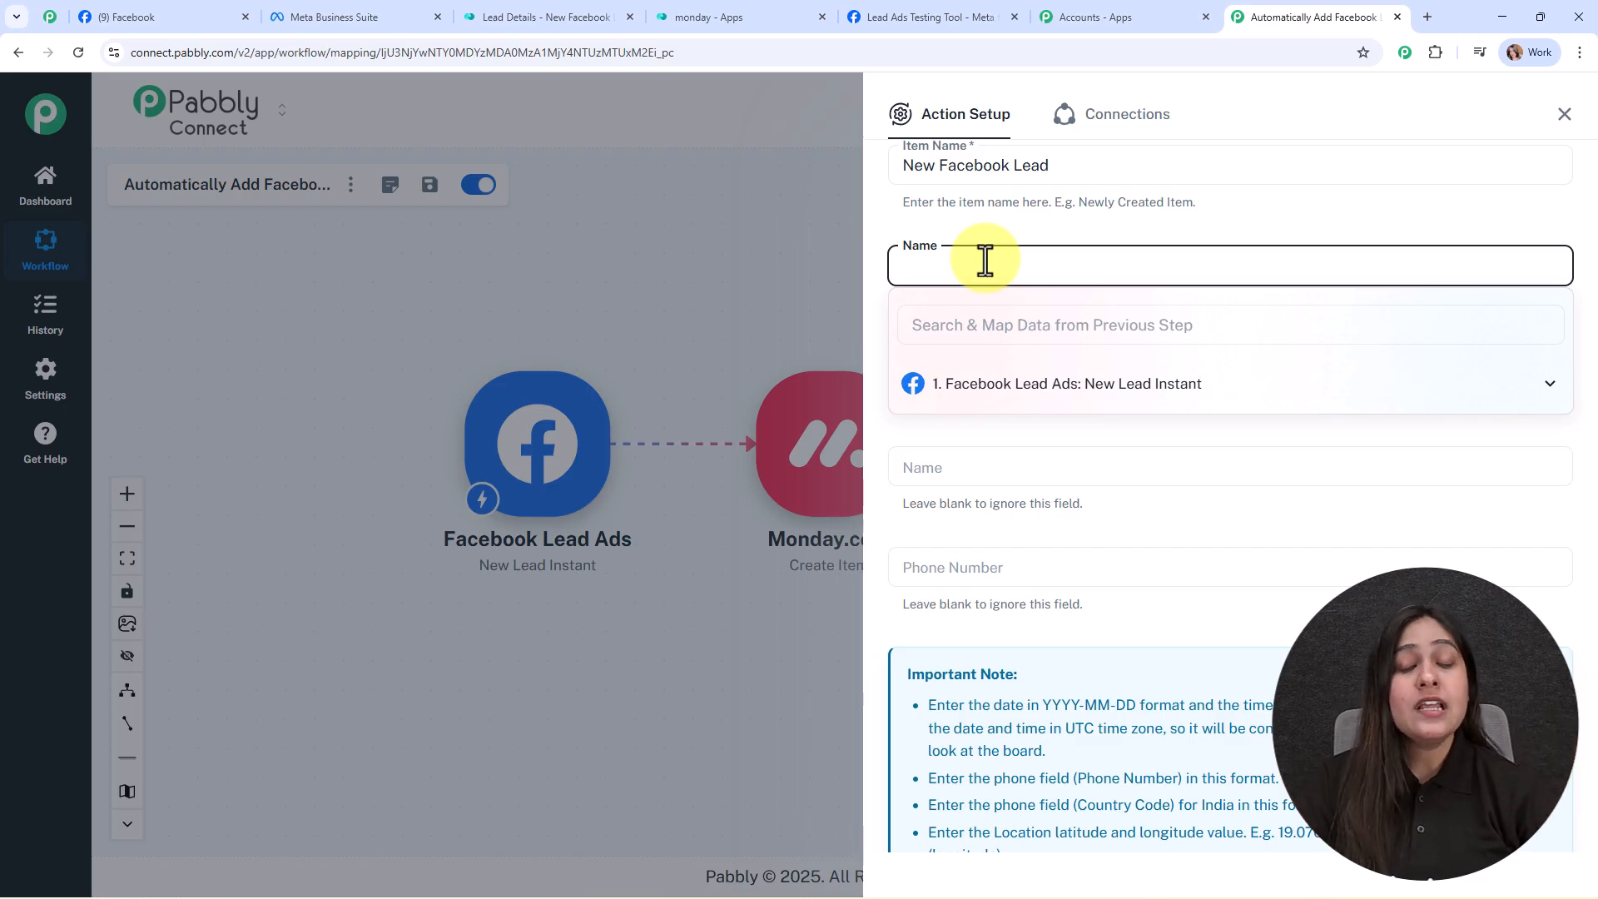
Step: Map first_name and last_name into Name, and the lead's email into Email
{"action": "left_click", "coordinate": [1005, 390]}
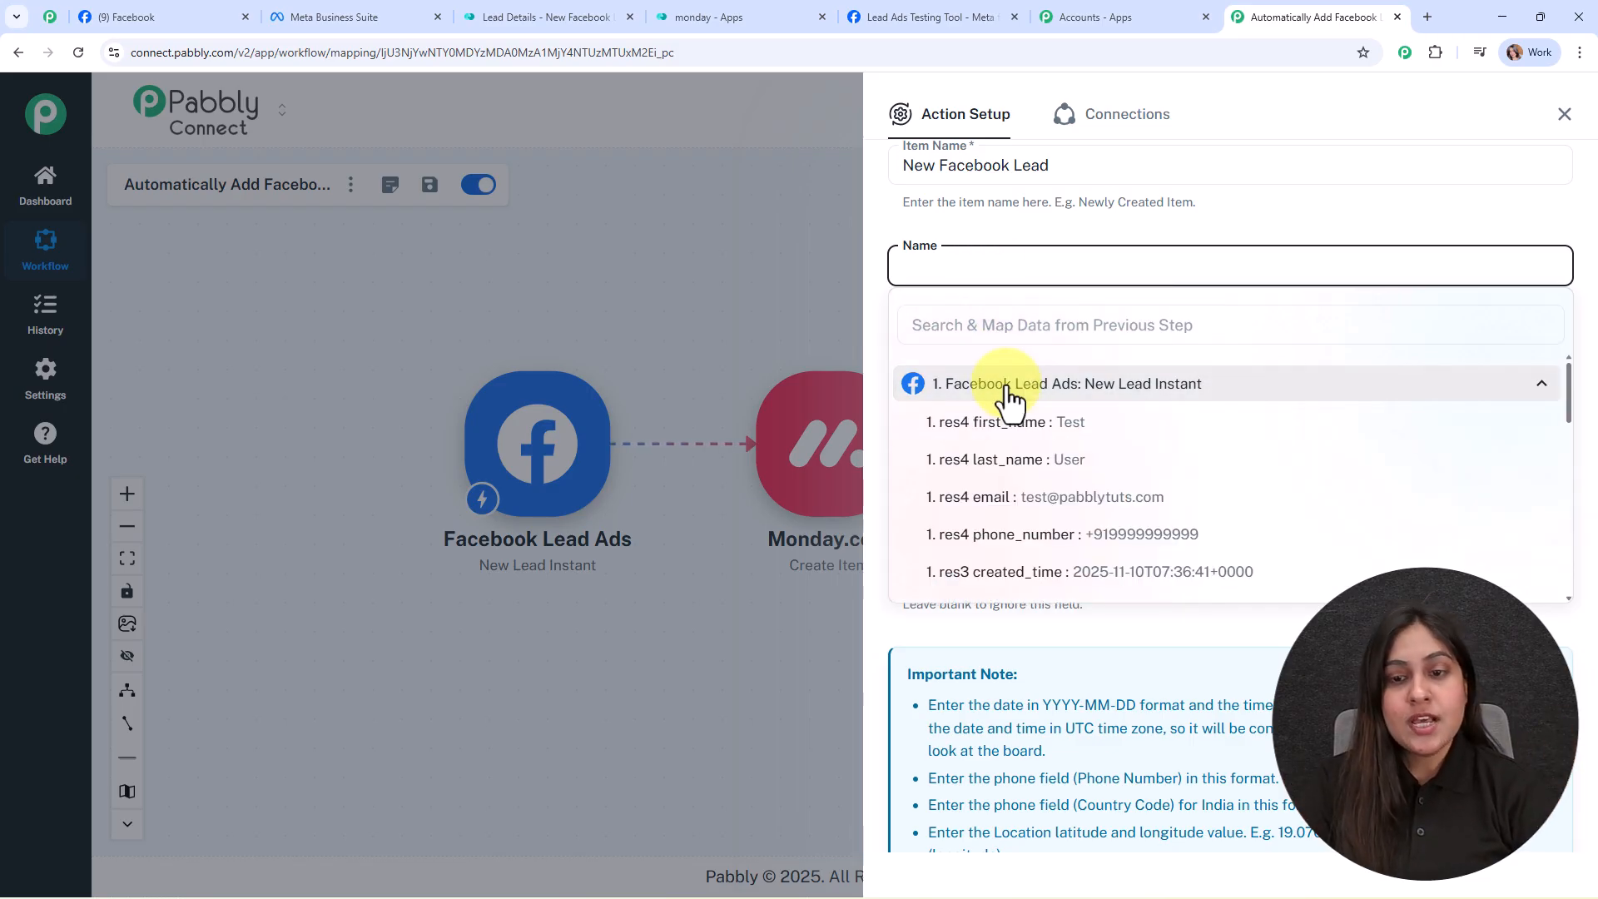
{"action": "left_click", "coordinate": [1035, 426]}
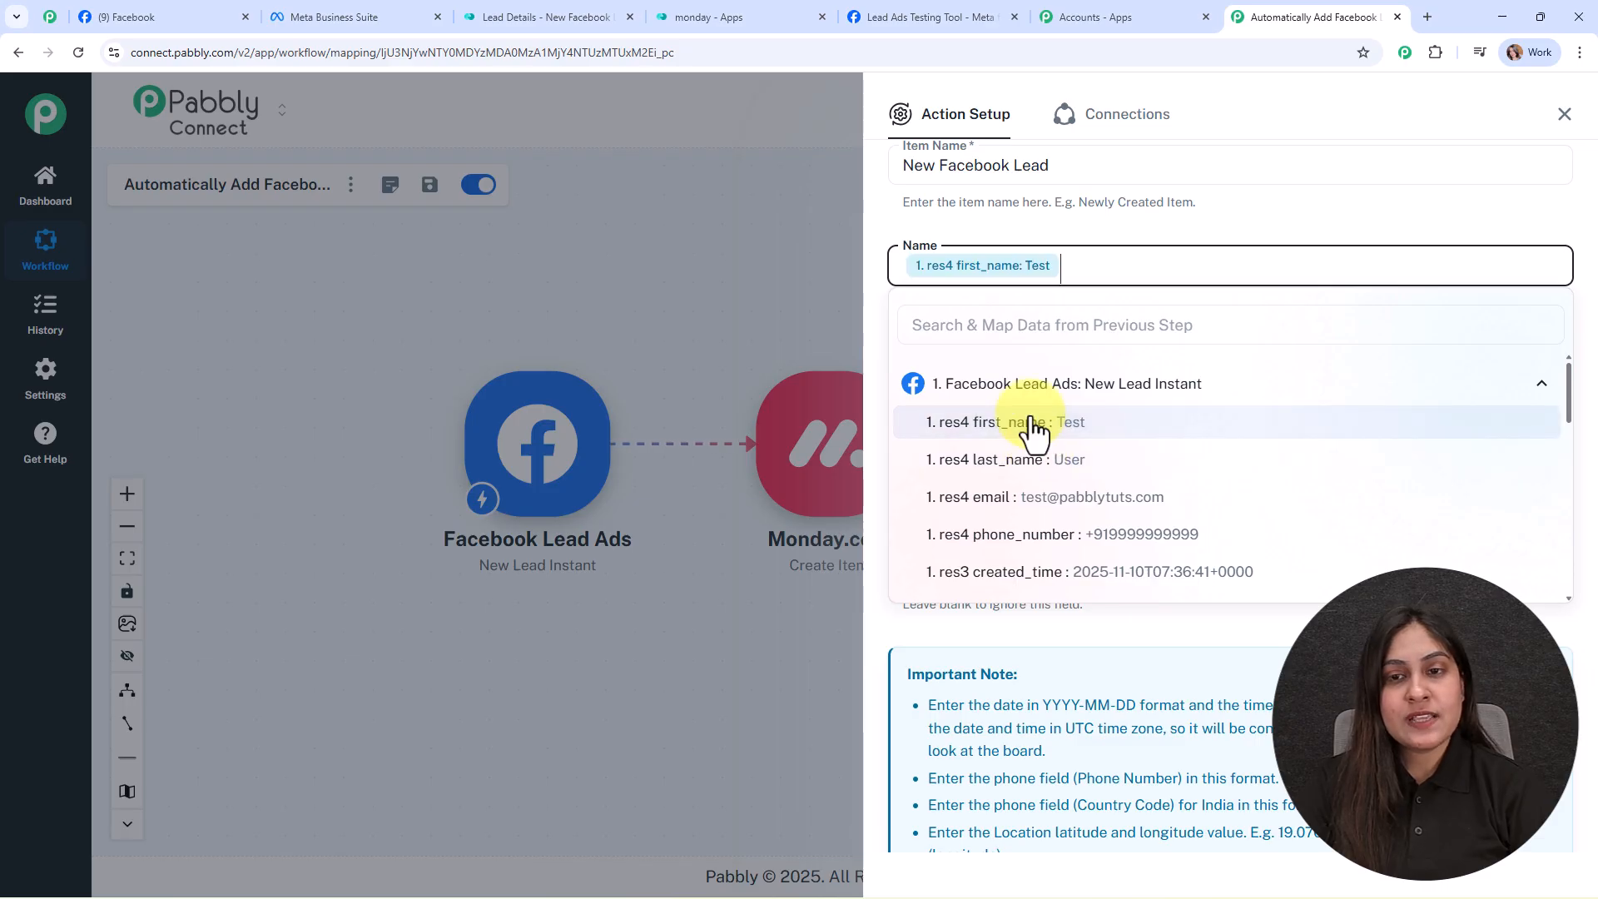
{"action": "left_click", "coordinate": [1045, 460]}
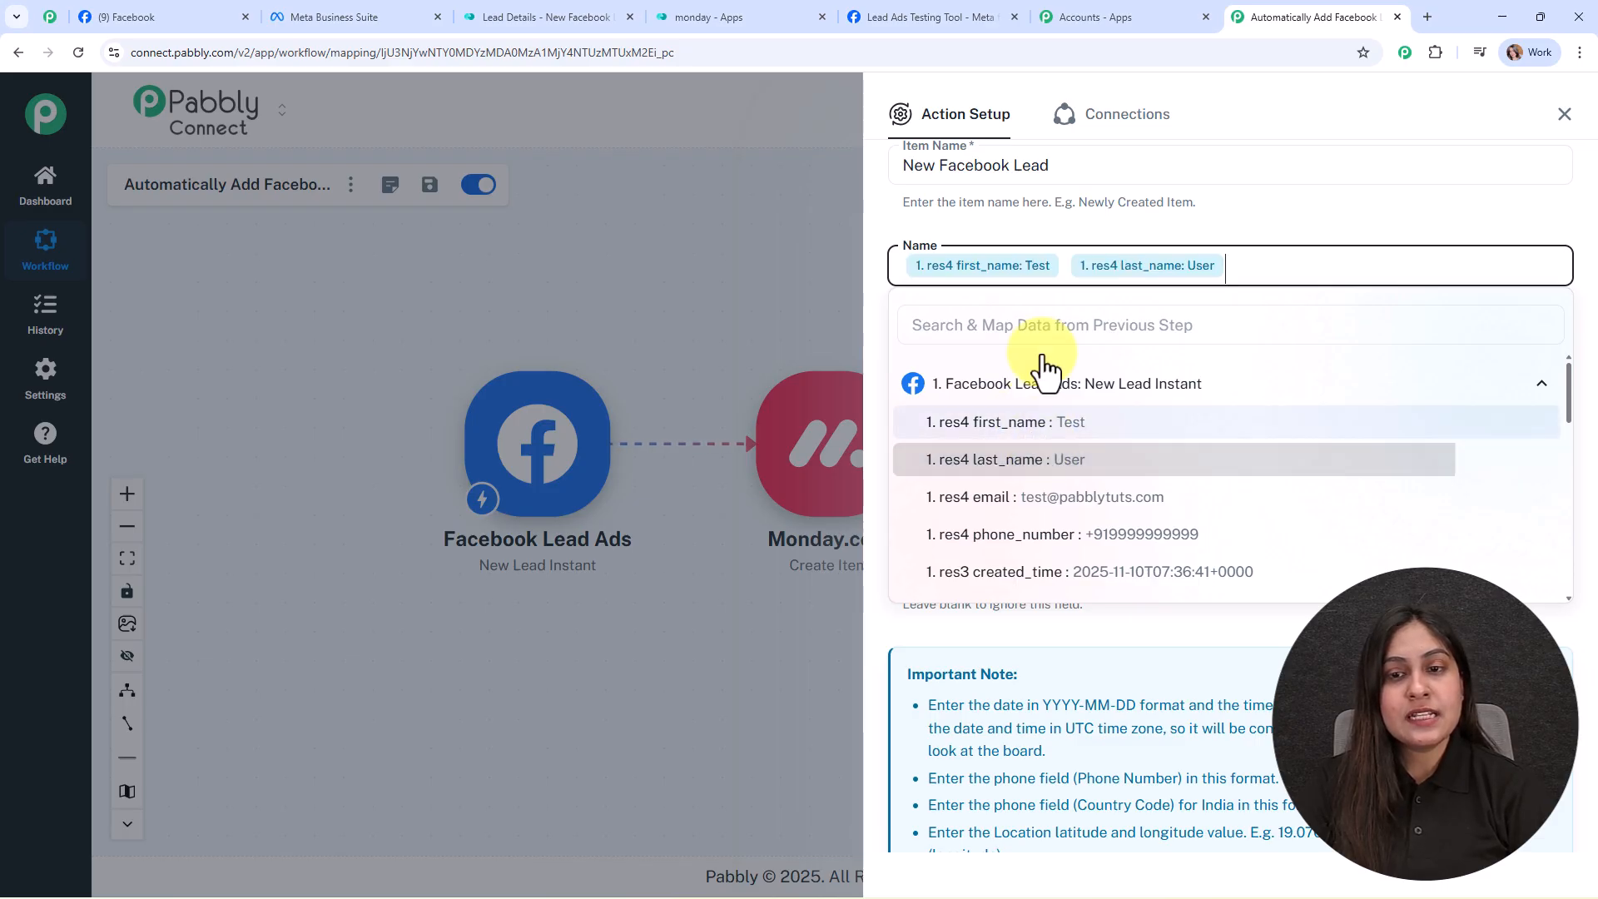
{"action": "left_click", "coordinate": [1009, 223]}
{"action": "left_click", "coordinate": [1050, 379]}
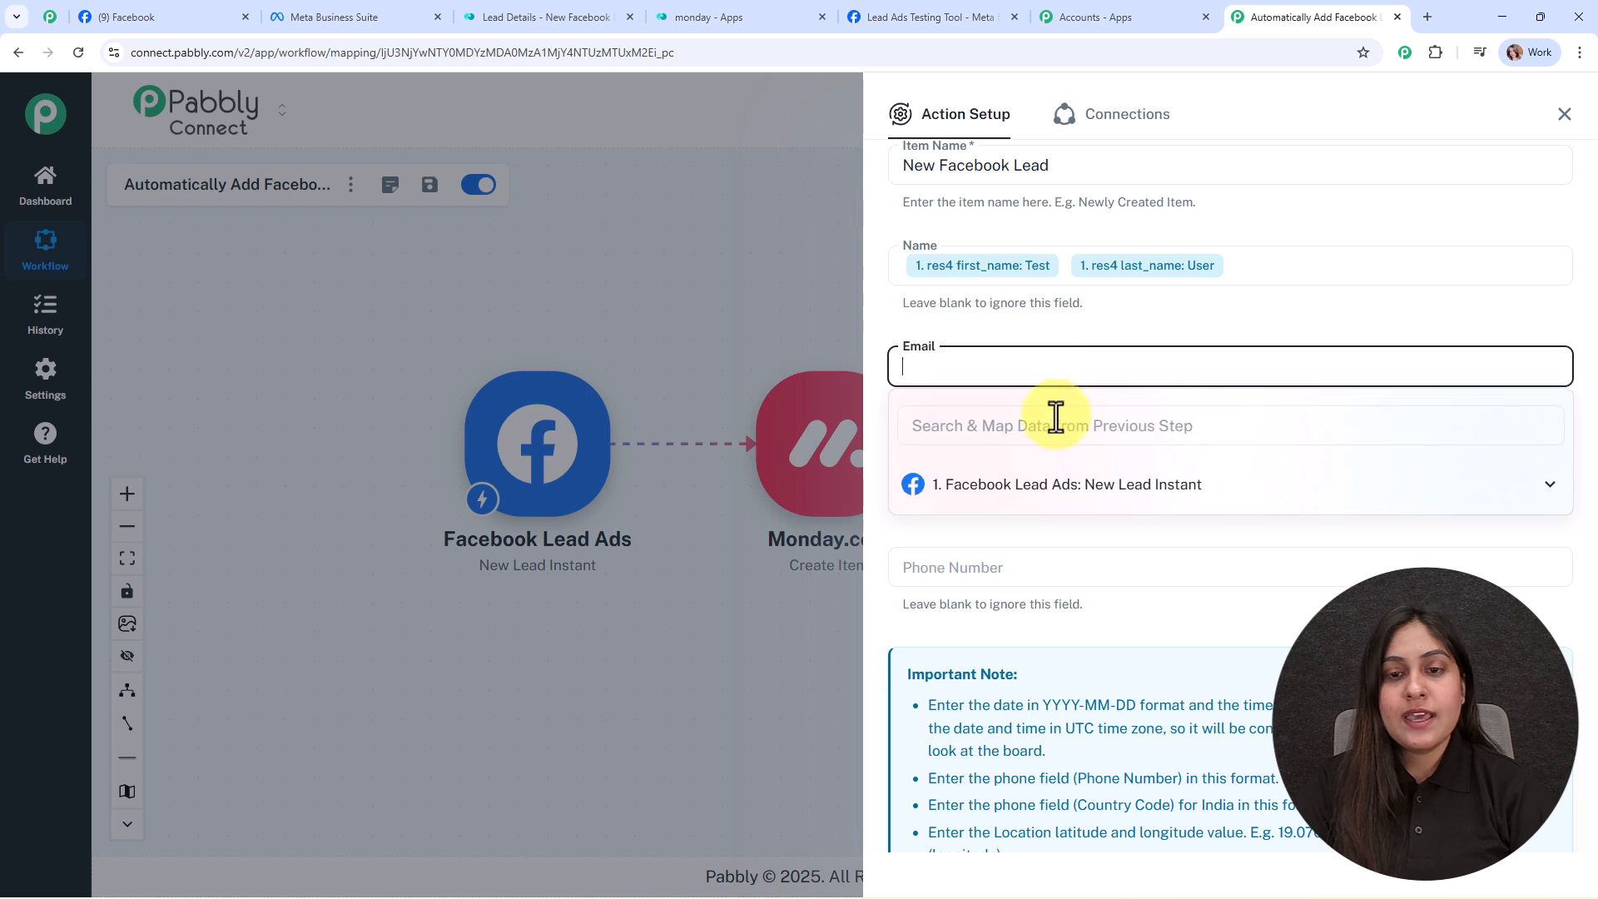
{"action": "left_click", "coordinate": [1067, 487]}
{"action": "left_click", "coordinate": [1097, 597]}
Step: Map first_name and last_name into the second Name field, and phone_number into Phone Number
{"action": "left_click", "coordinate": [1002, 473]}
{"action": "left_click", "coordinate": [1010, 585]}
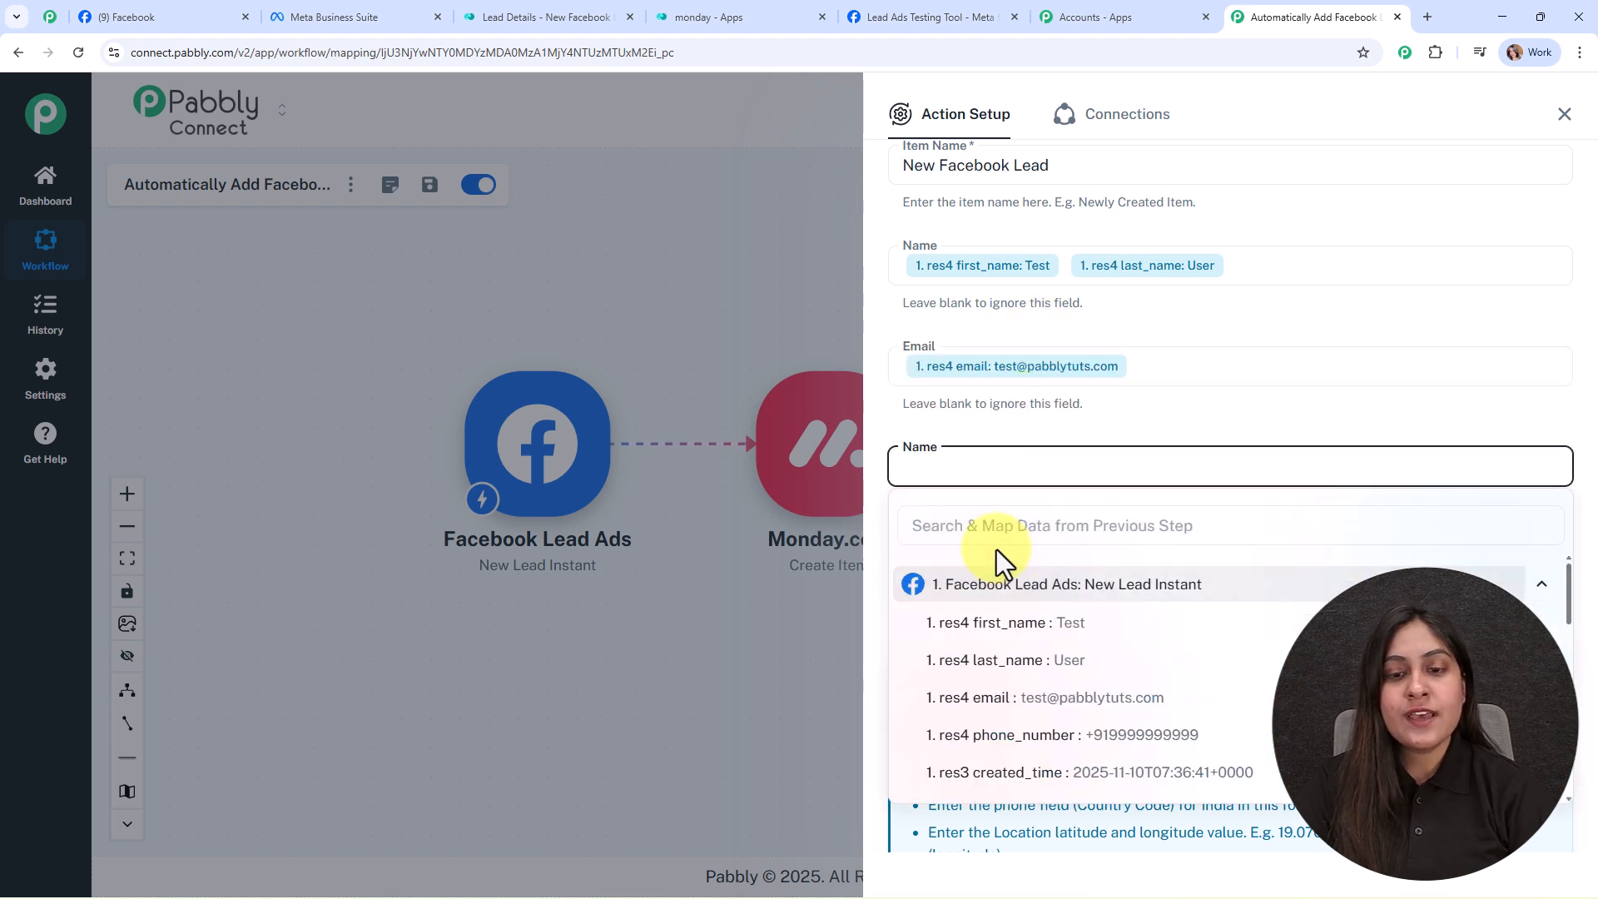
{"action": "left_click", "coordinate": [1015, 626]}
{"action": "left_click", "coordinate": [1022, 662]}
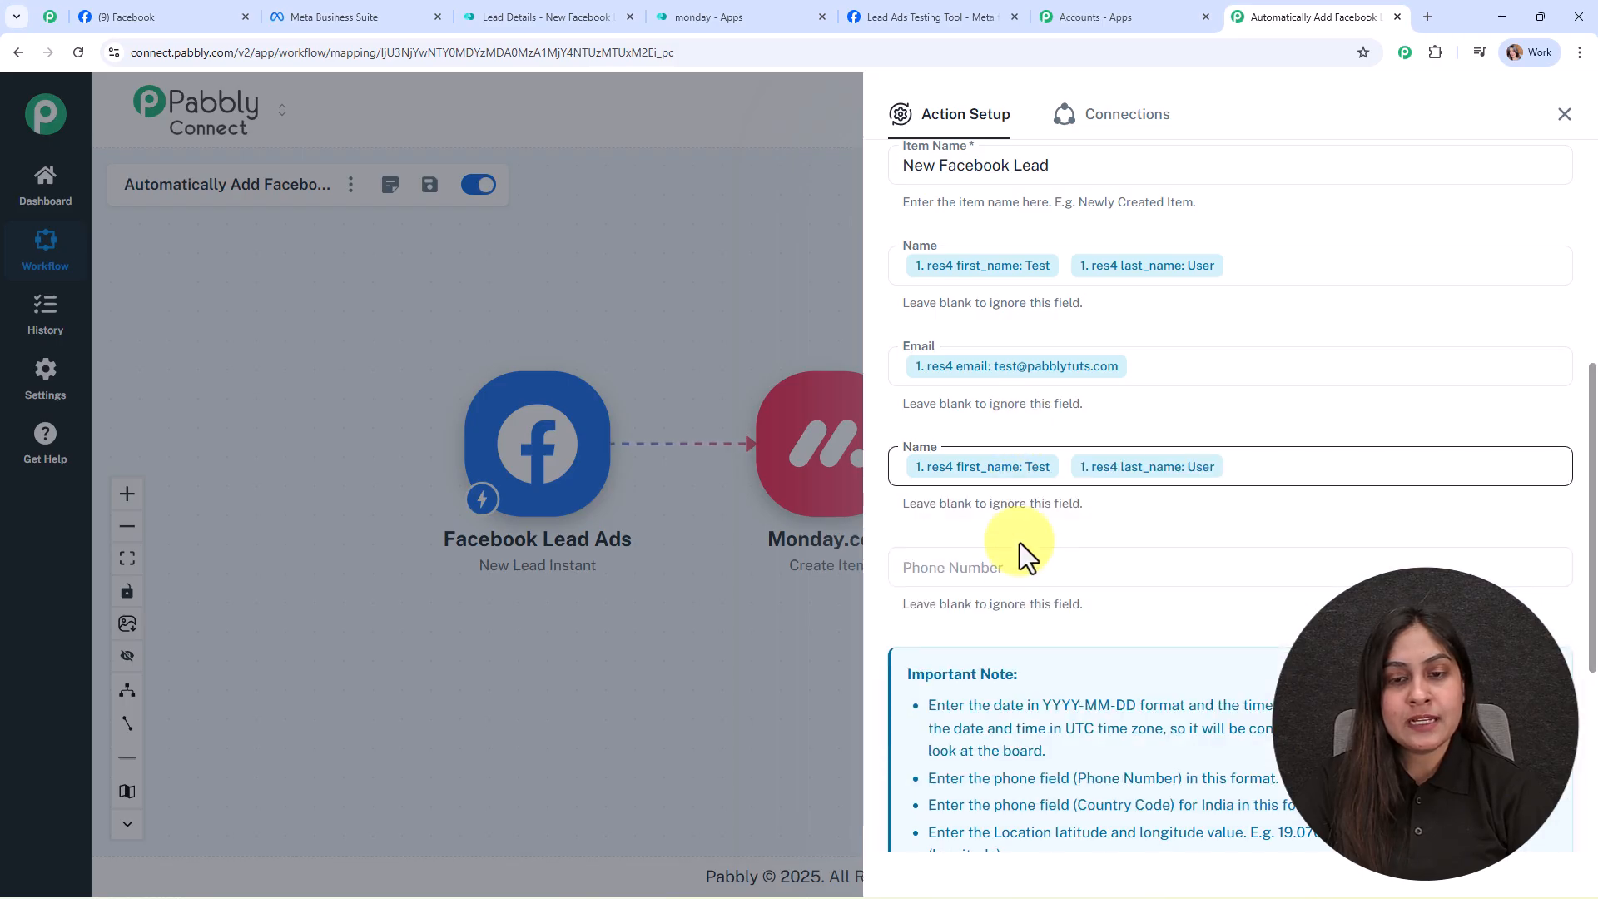
{"action": "left_click", "coordinate": [1022, 570]}
{"action": "left_click", "coordinate": [1050, 699]}
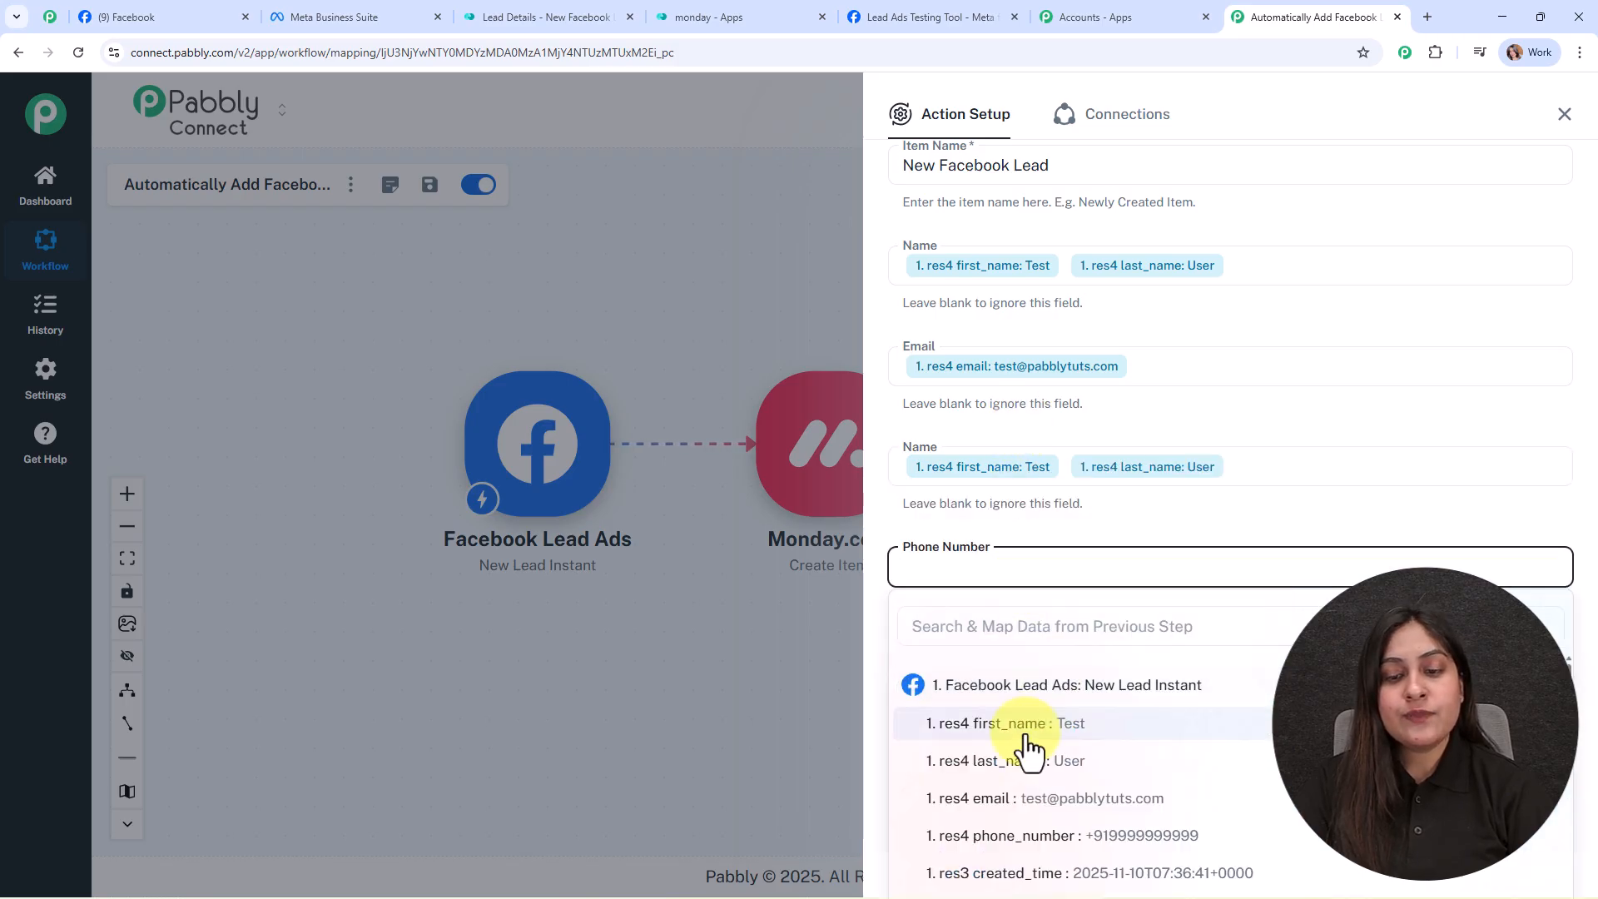
{"action": "left_click", "coordinate": [948, 832]}
{"action": "left_click", "coordinate": [728, 711]}
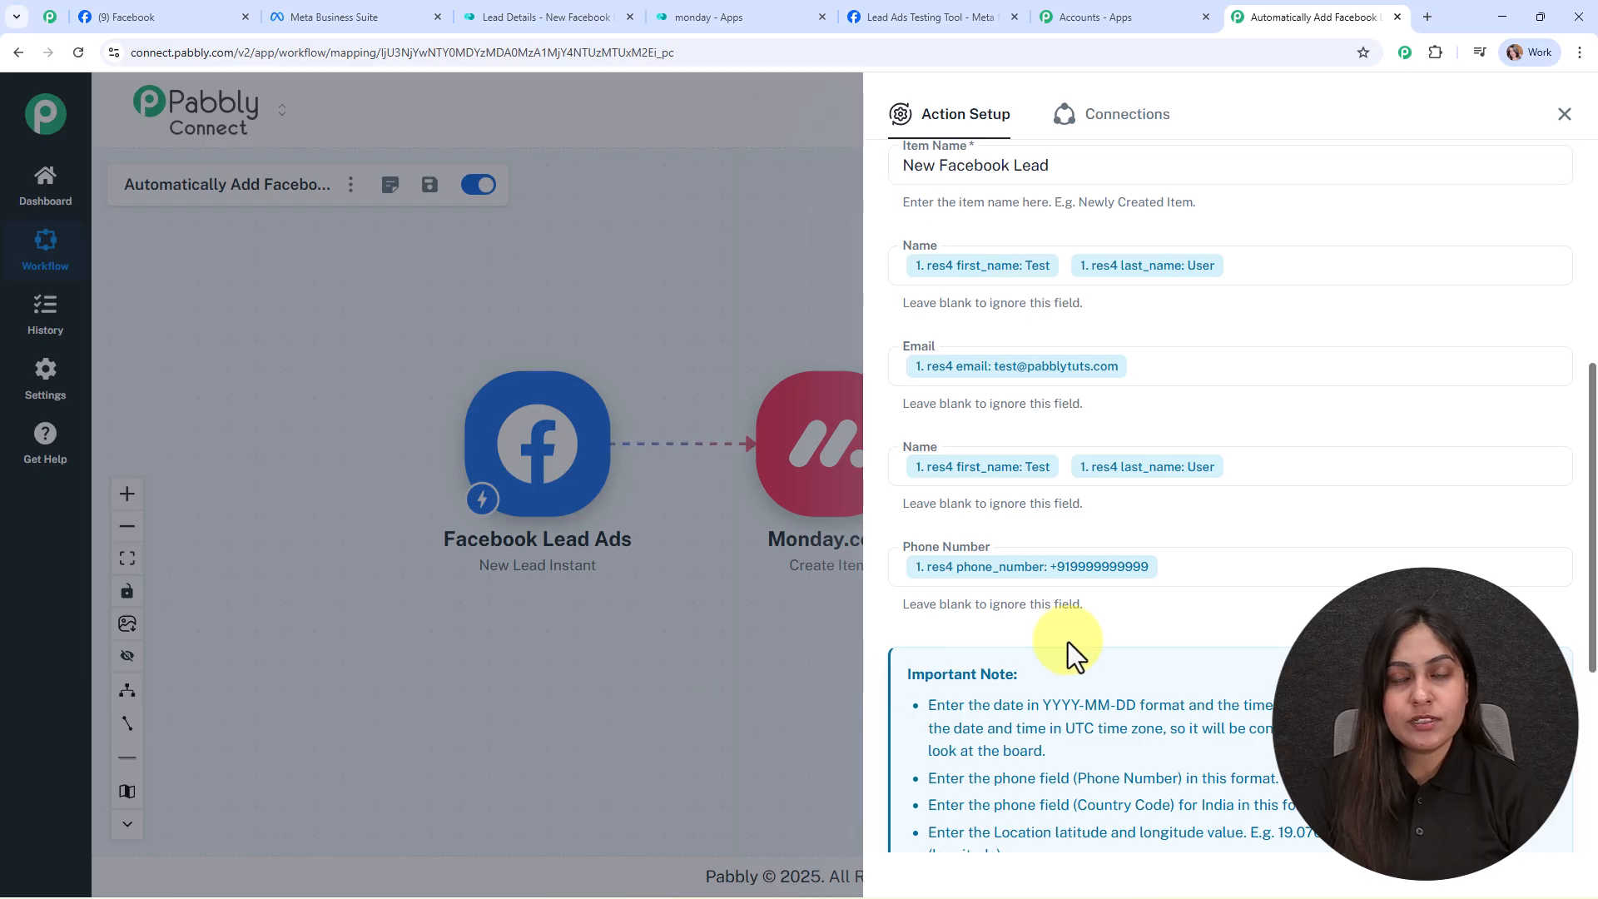
{"action": "scroll", "coordinate": [1133, 576], "scroll_direction": "down", "scroll_amount": 5}
Step: Save and test the monday.com step, then confirm a third Test User lead row on the Lead Details board
{"action": "left_click", "coordinate": [932, 769]}
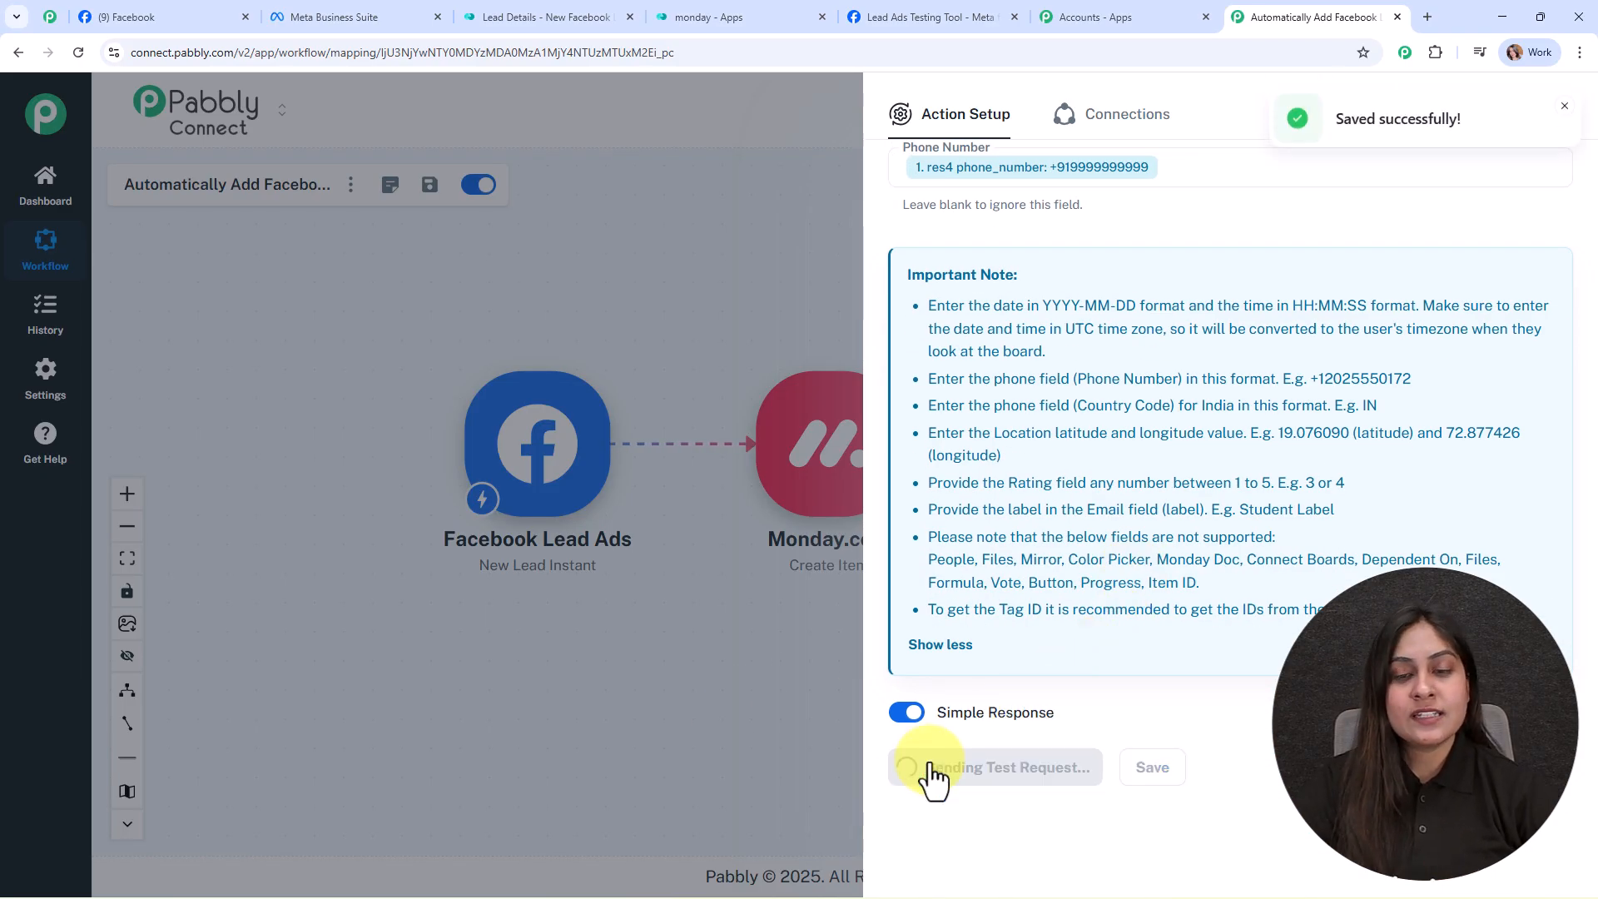
{"action": "scroll", "coordinate": [1593, 349], "scroll_direction": "down", "scroll_amount": 3}
{"action": "left_click", "coordinate": [1564, 114]}
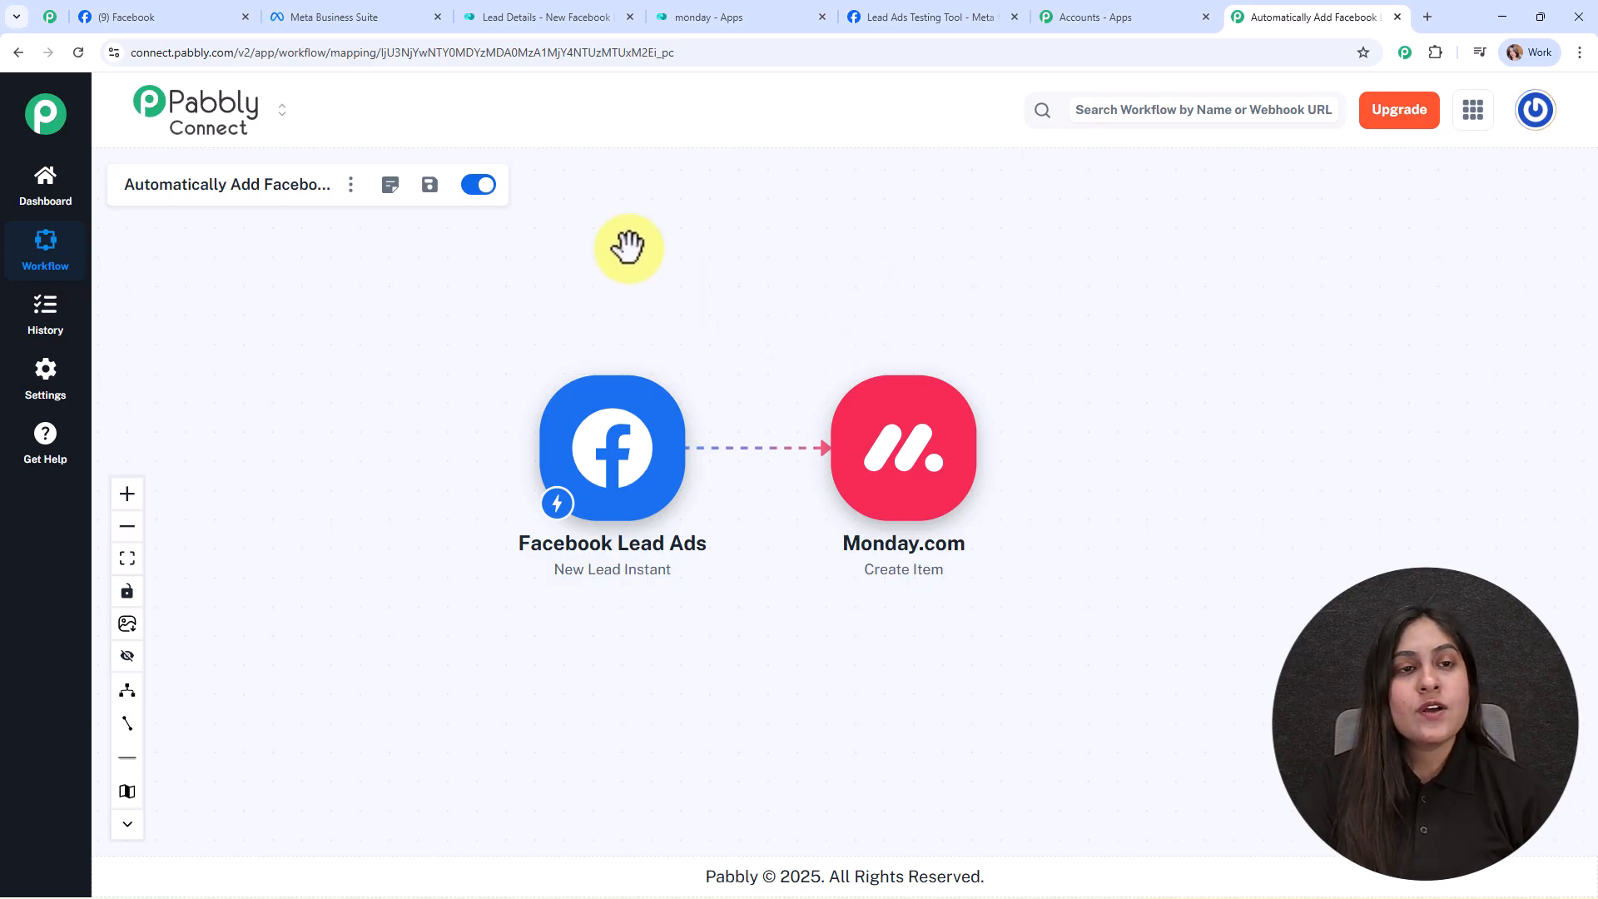
{"action": "left_click", "coordinate": [474, 10]}
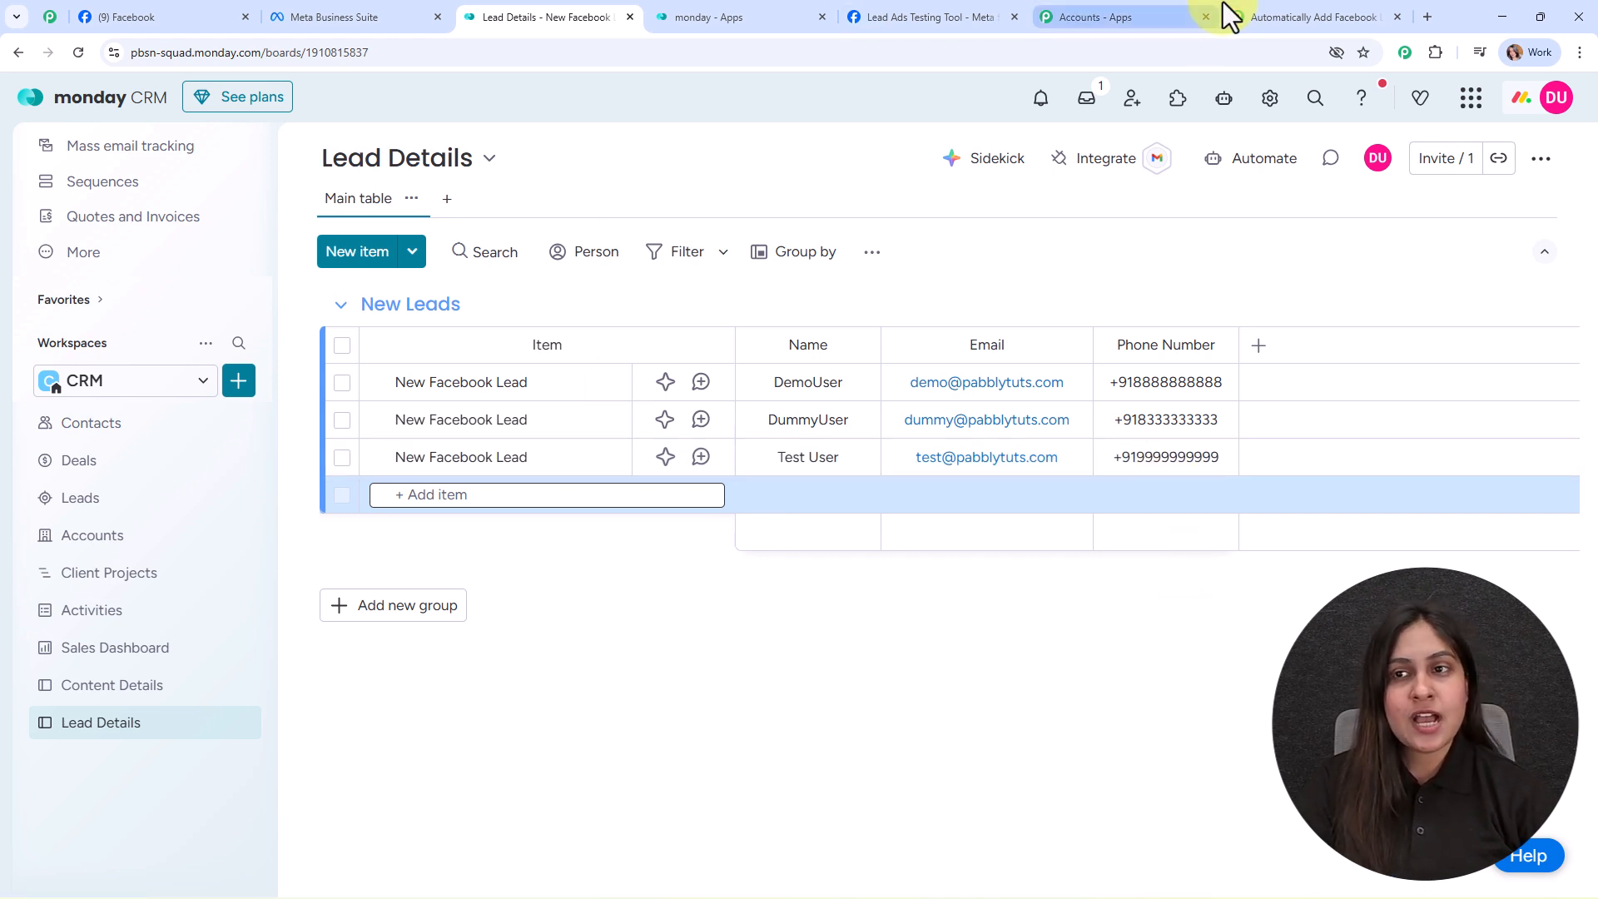
{"action": "left_click", "coordinate": [1246, 25]}
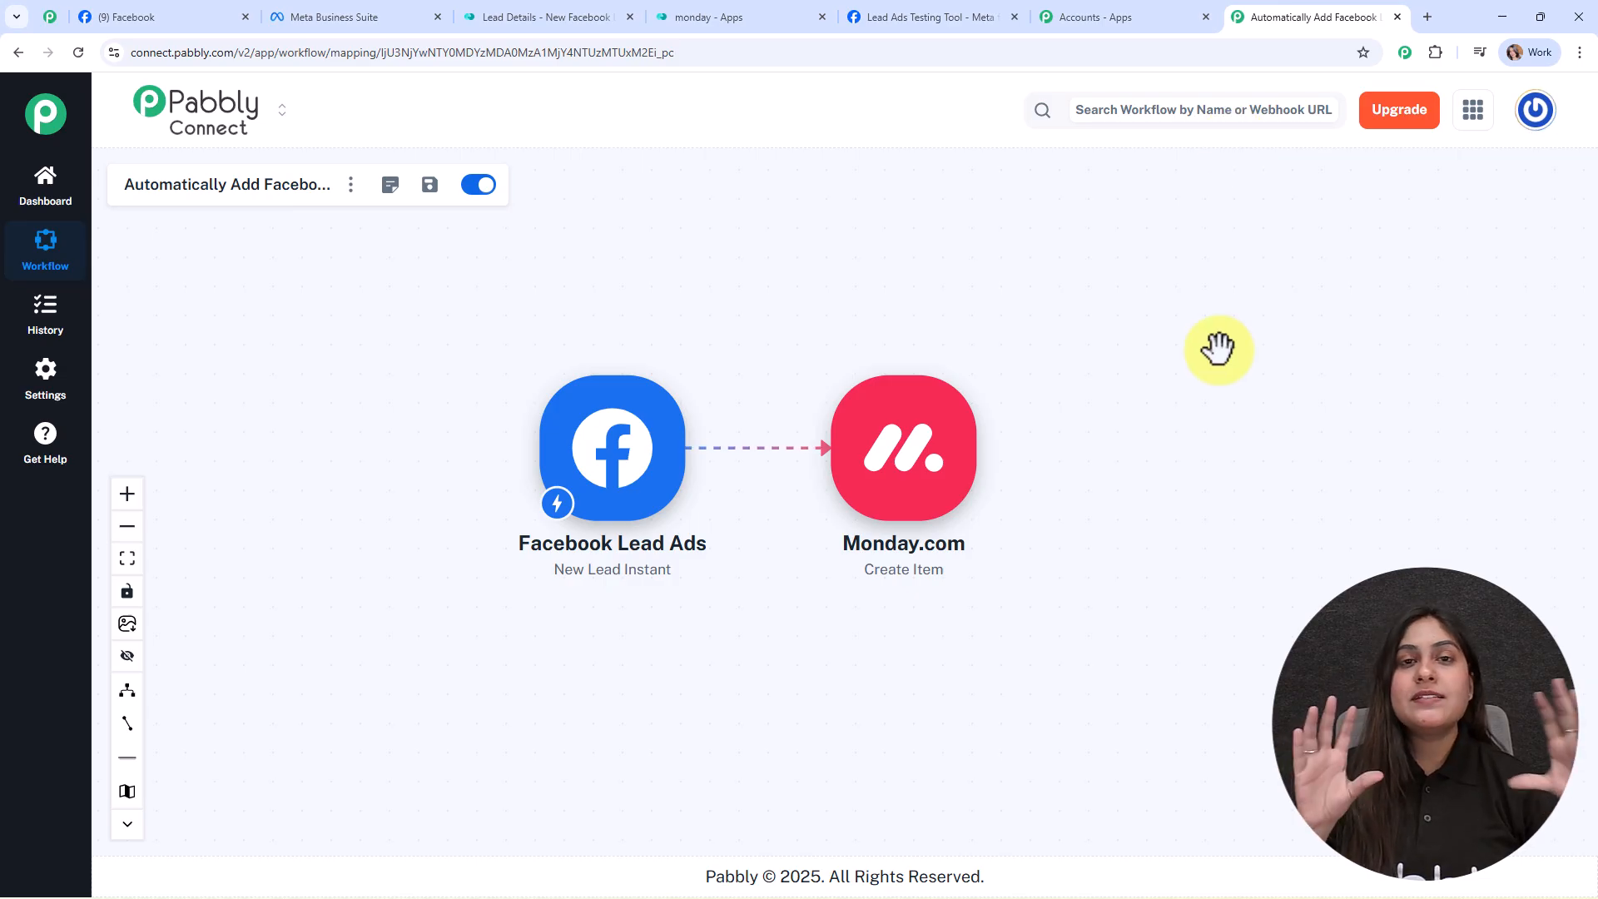